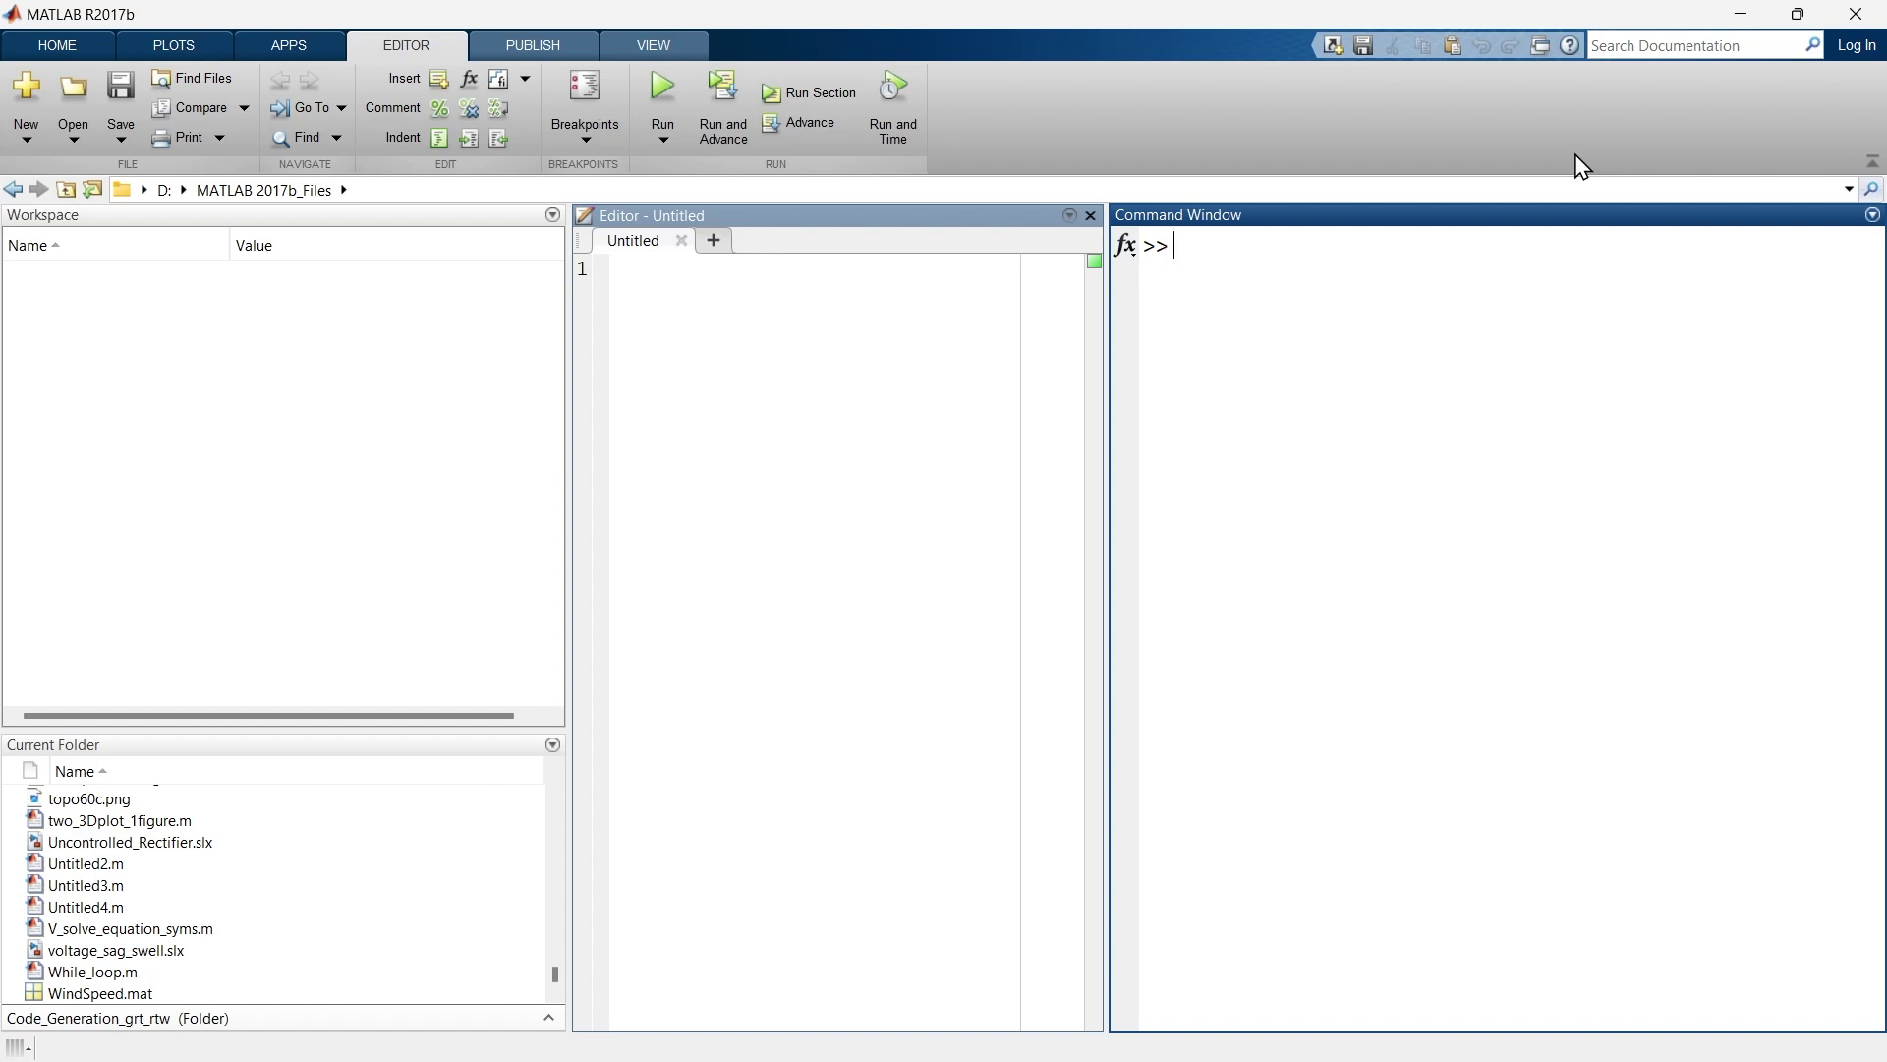
- Run appdesigner in the Command Window to open a new blank app1.mlapp
type("app")
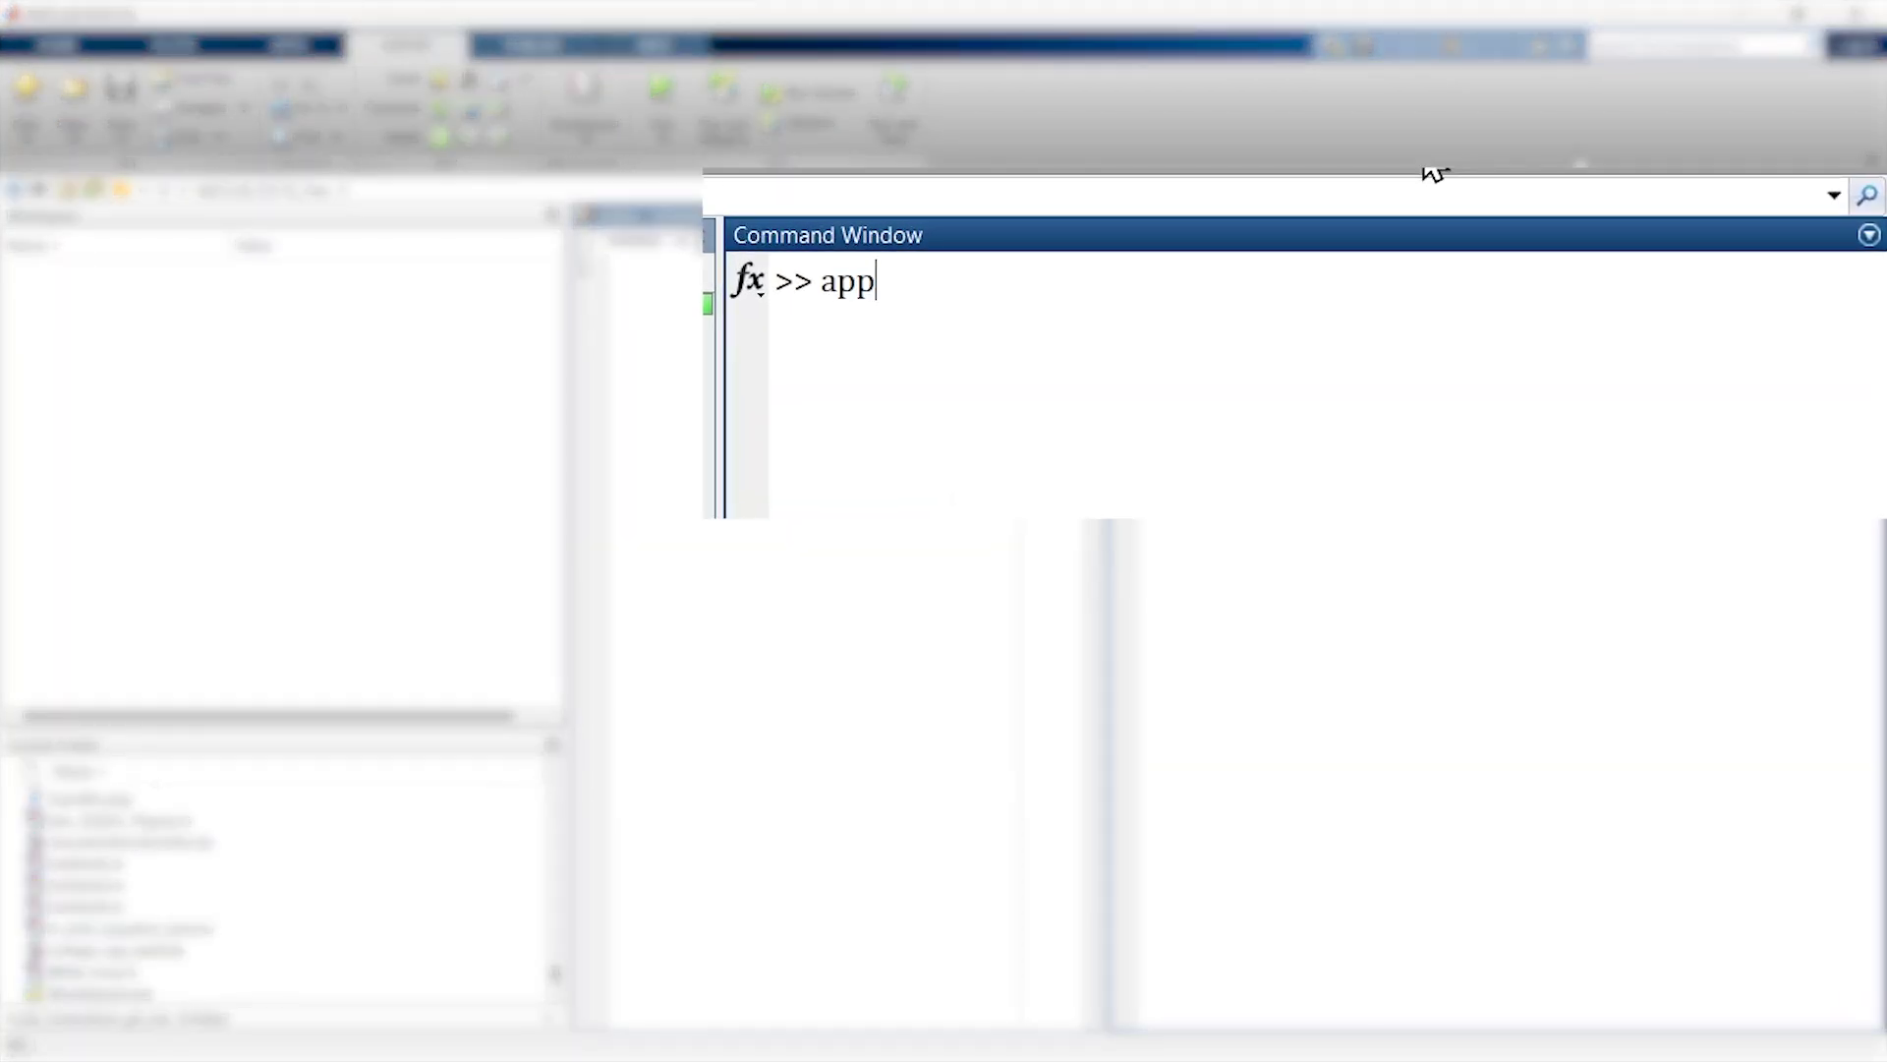
type("designer")
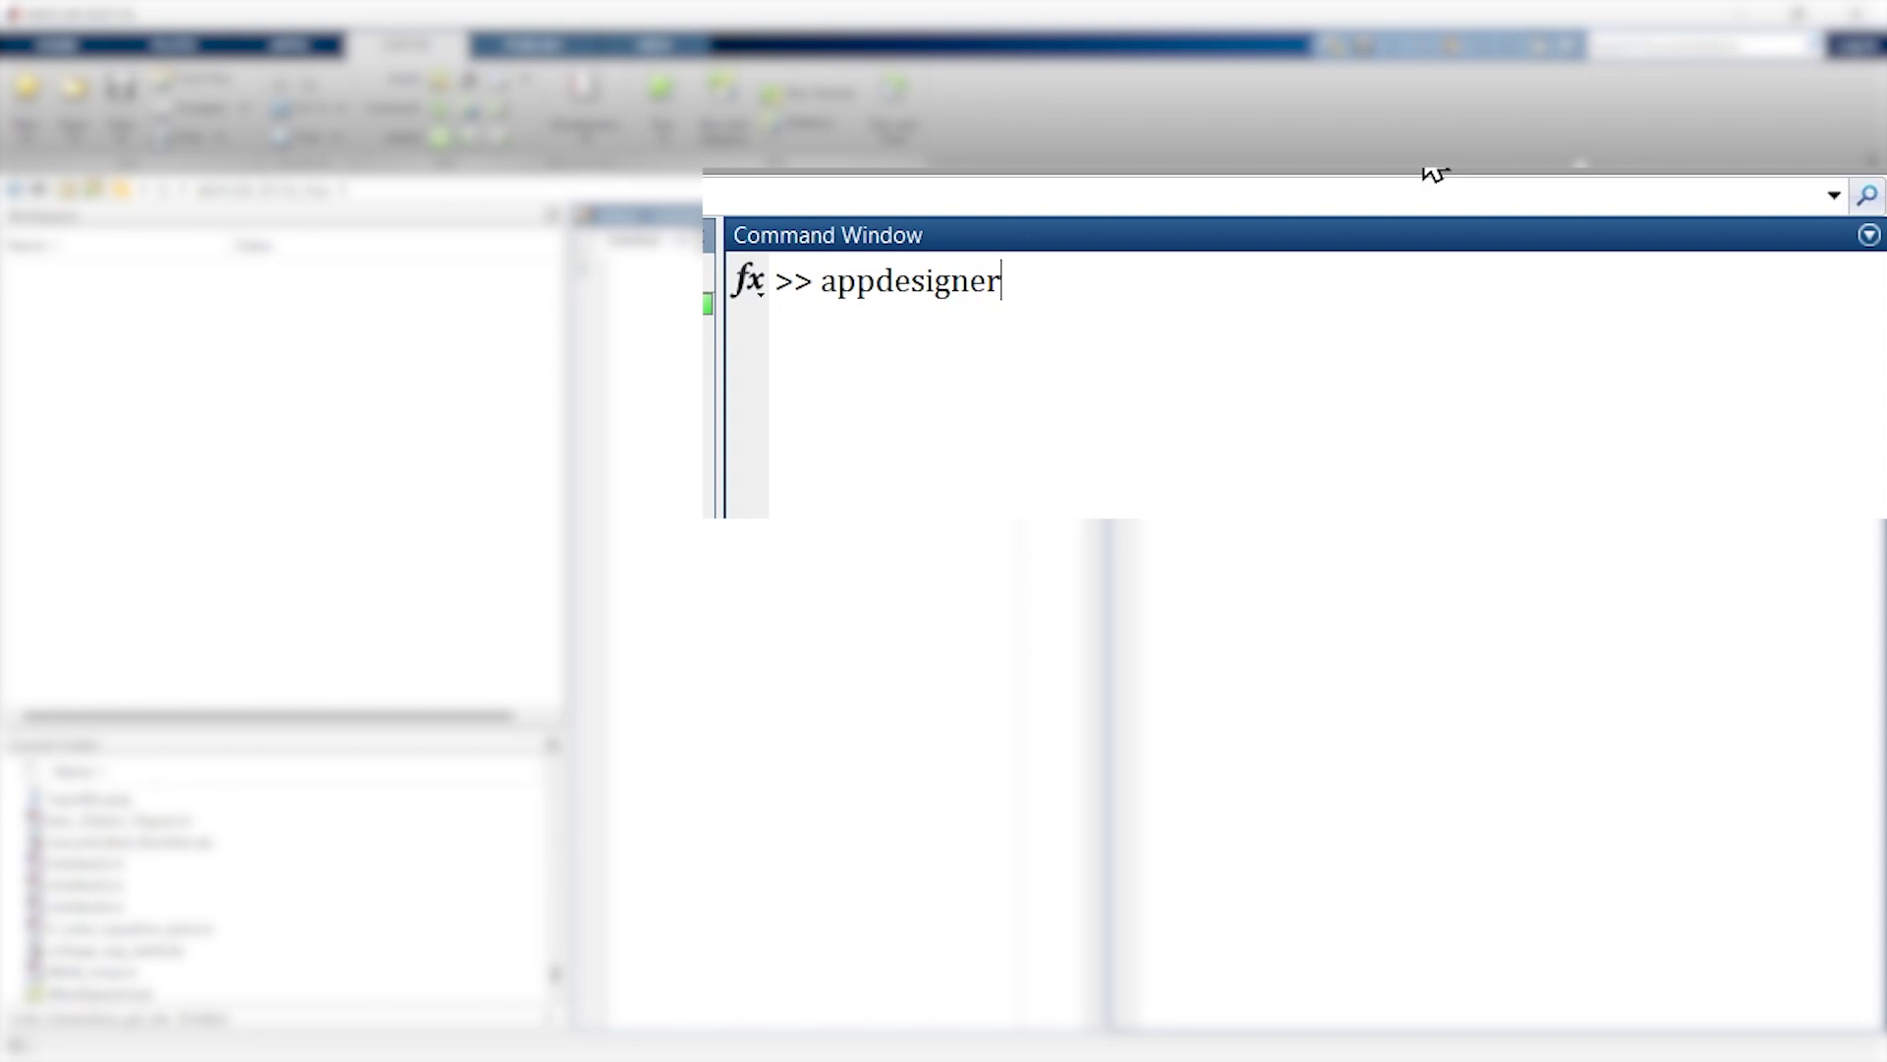
key("Return")
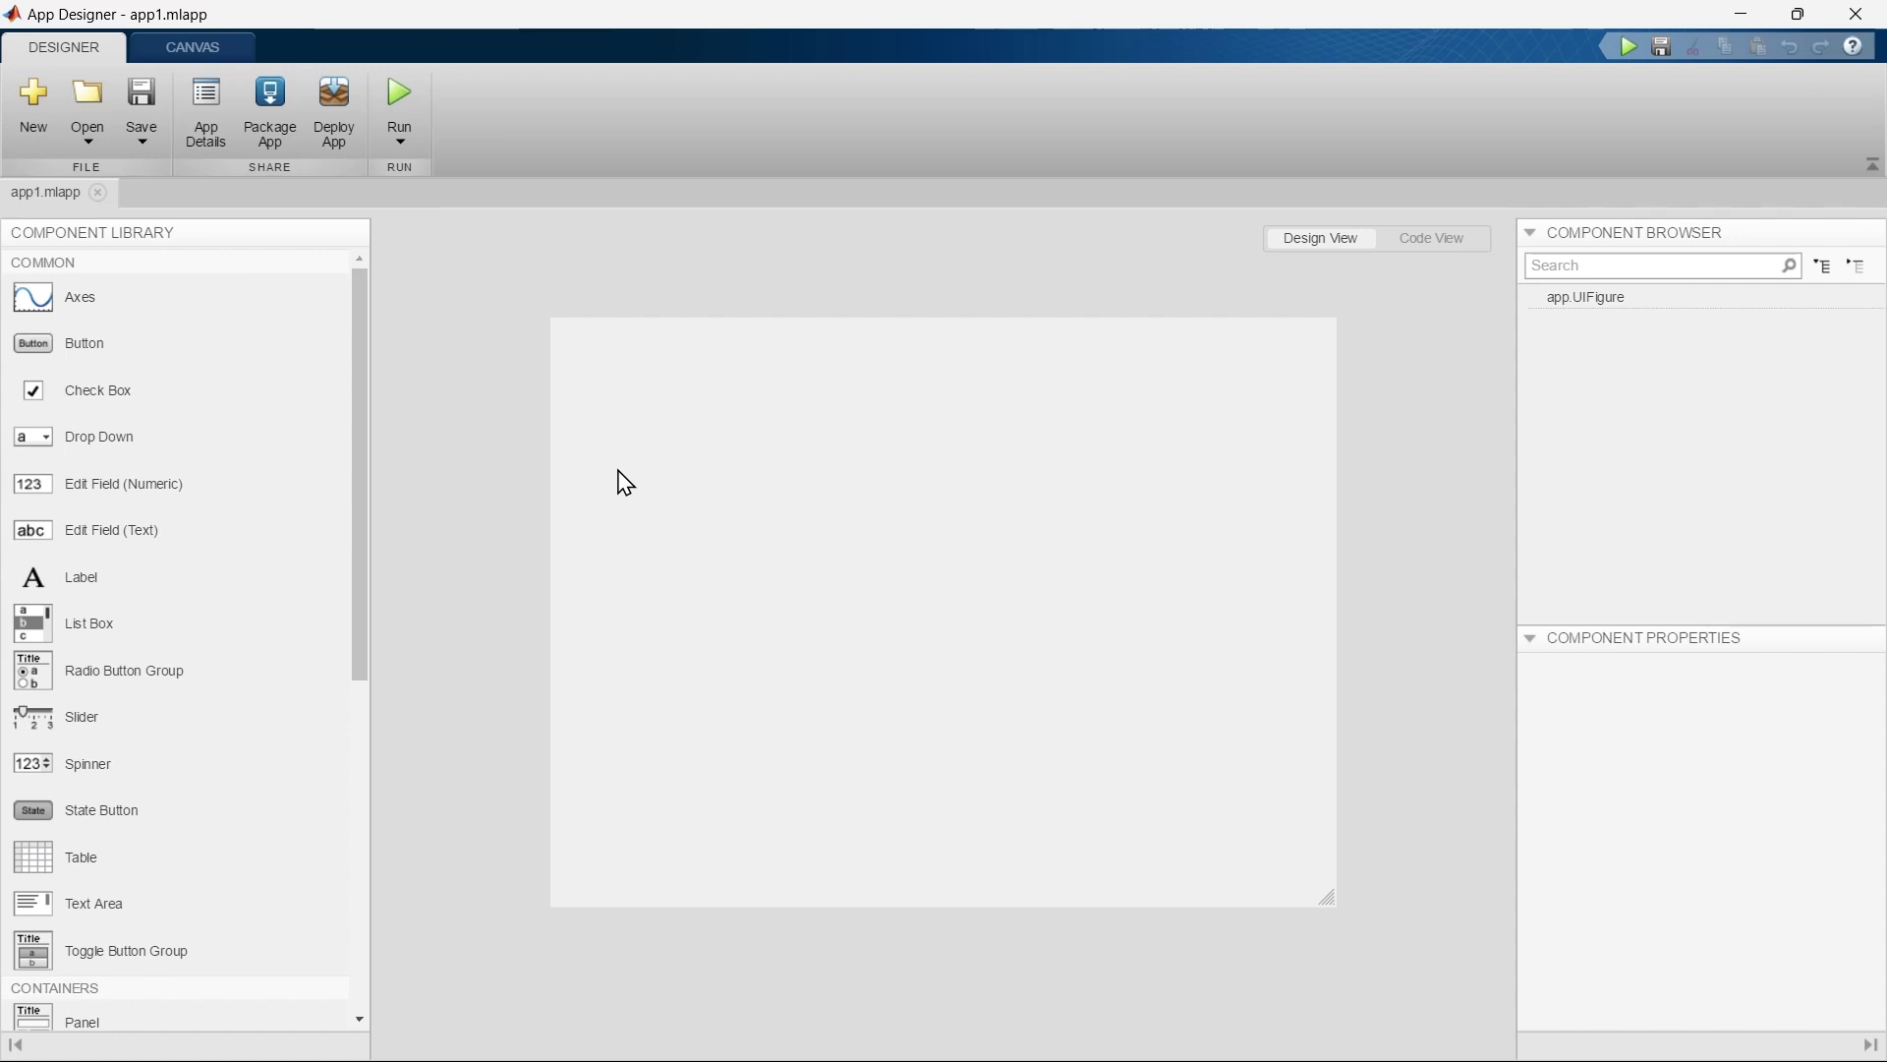
left_click(290, 239)
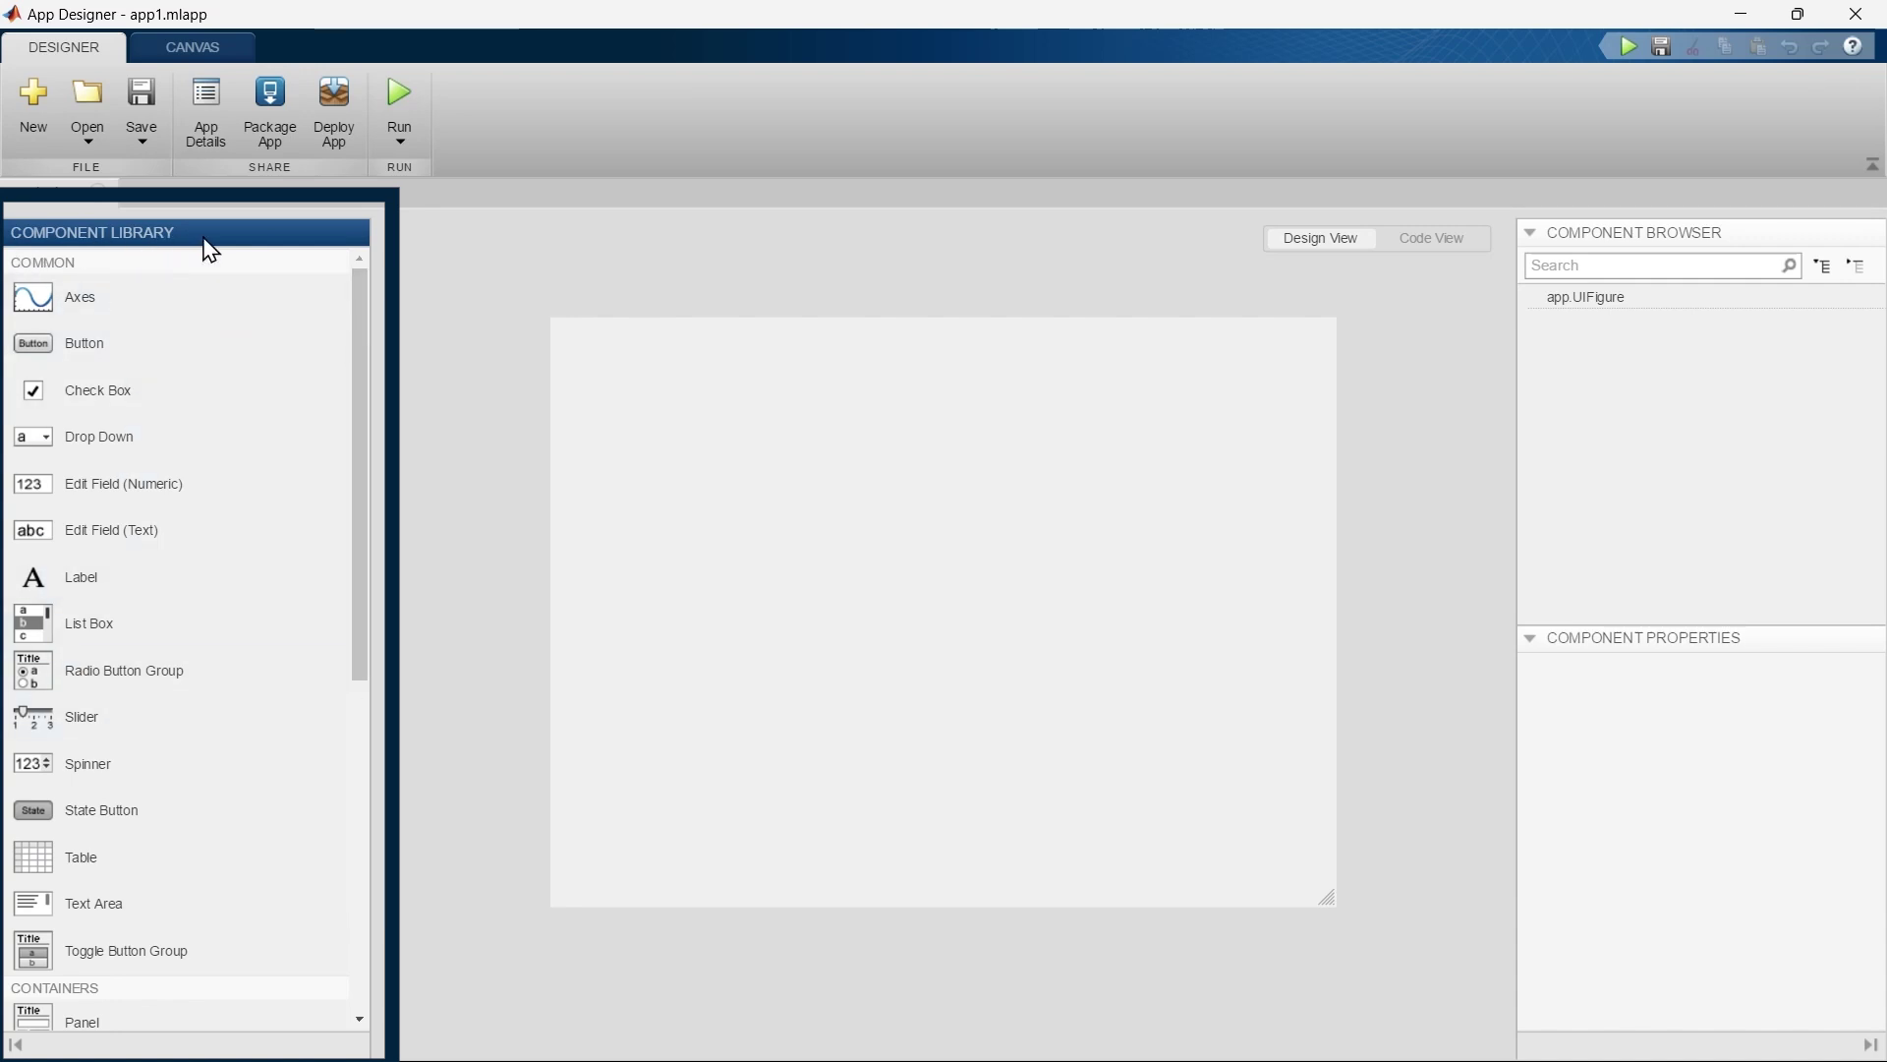
left_click(467, 284)
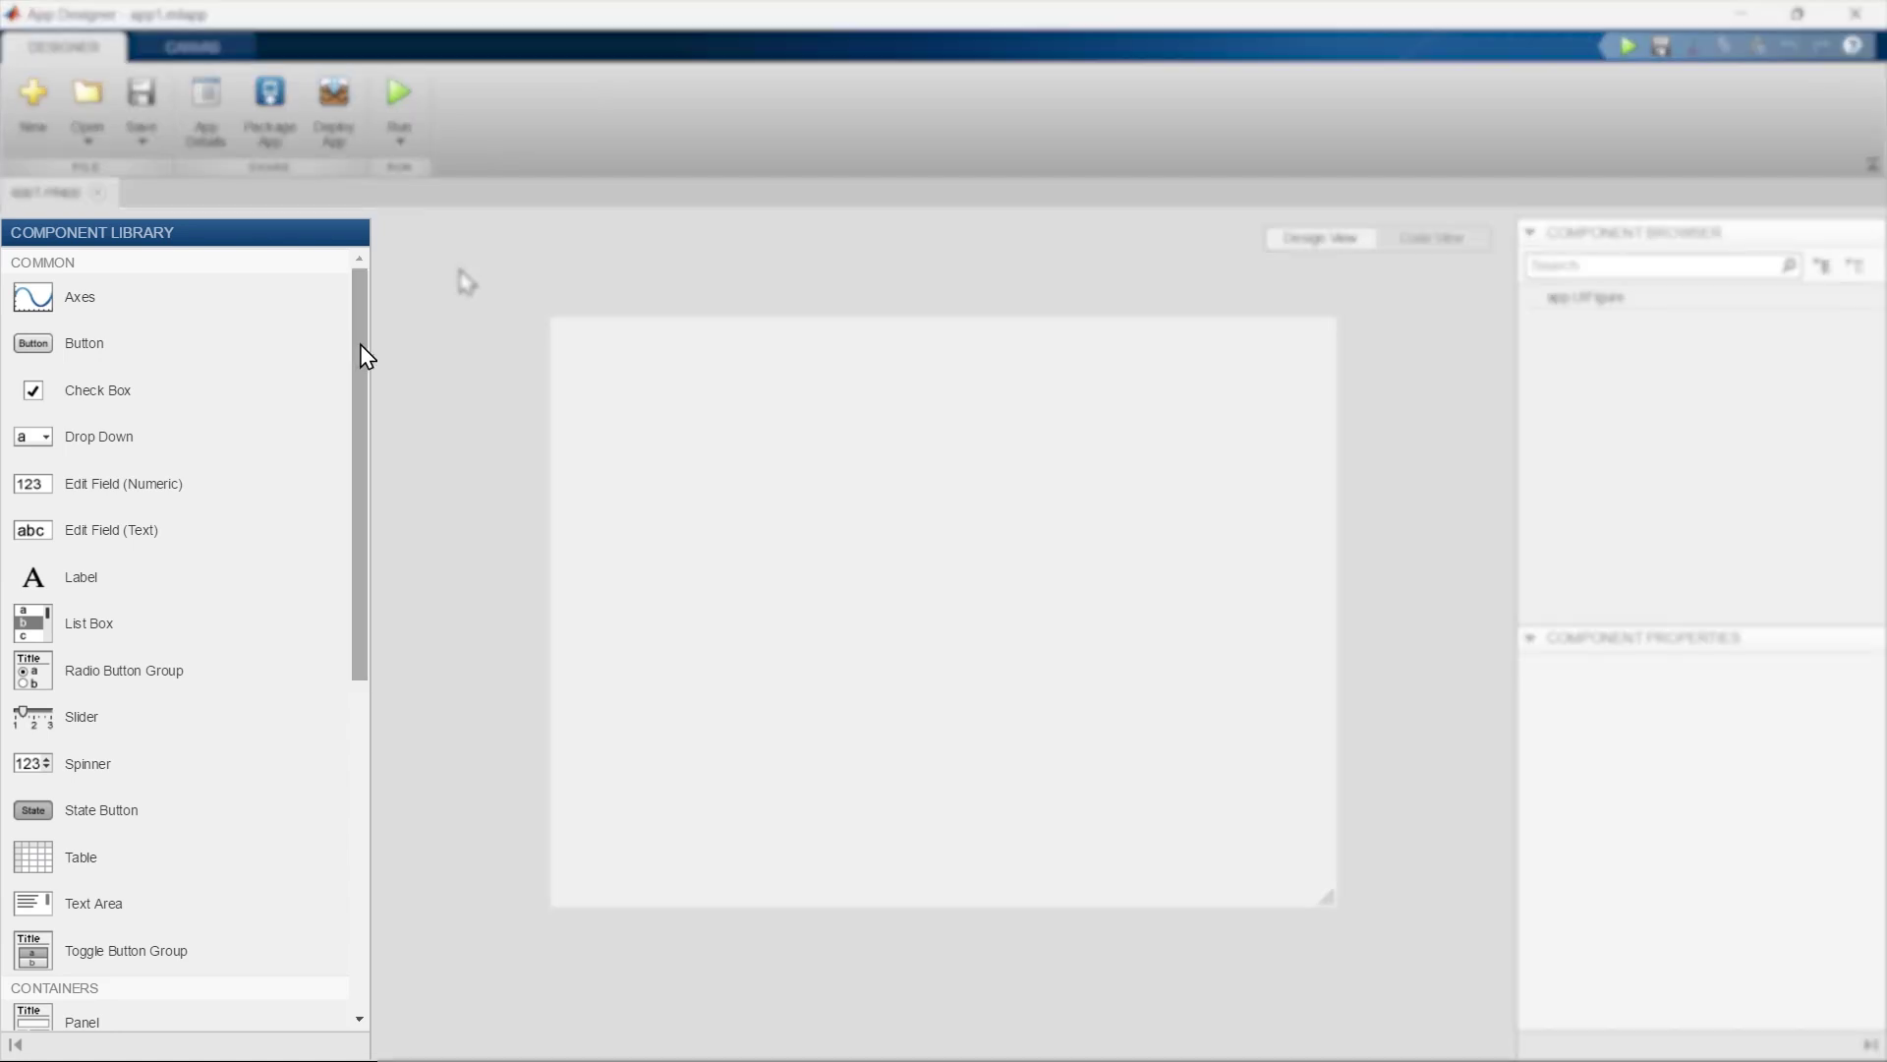
left_click_drag(359, 339, 373, 415)
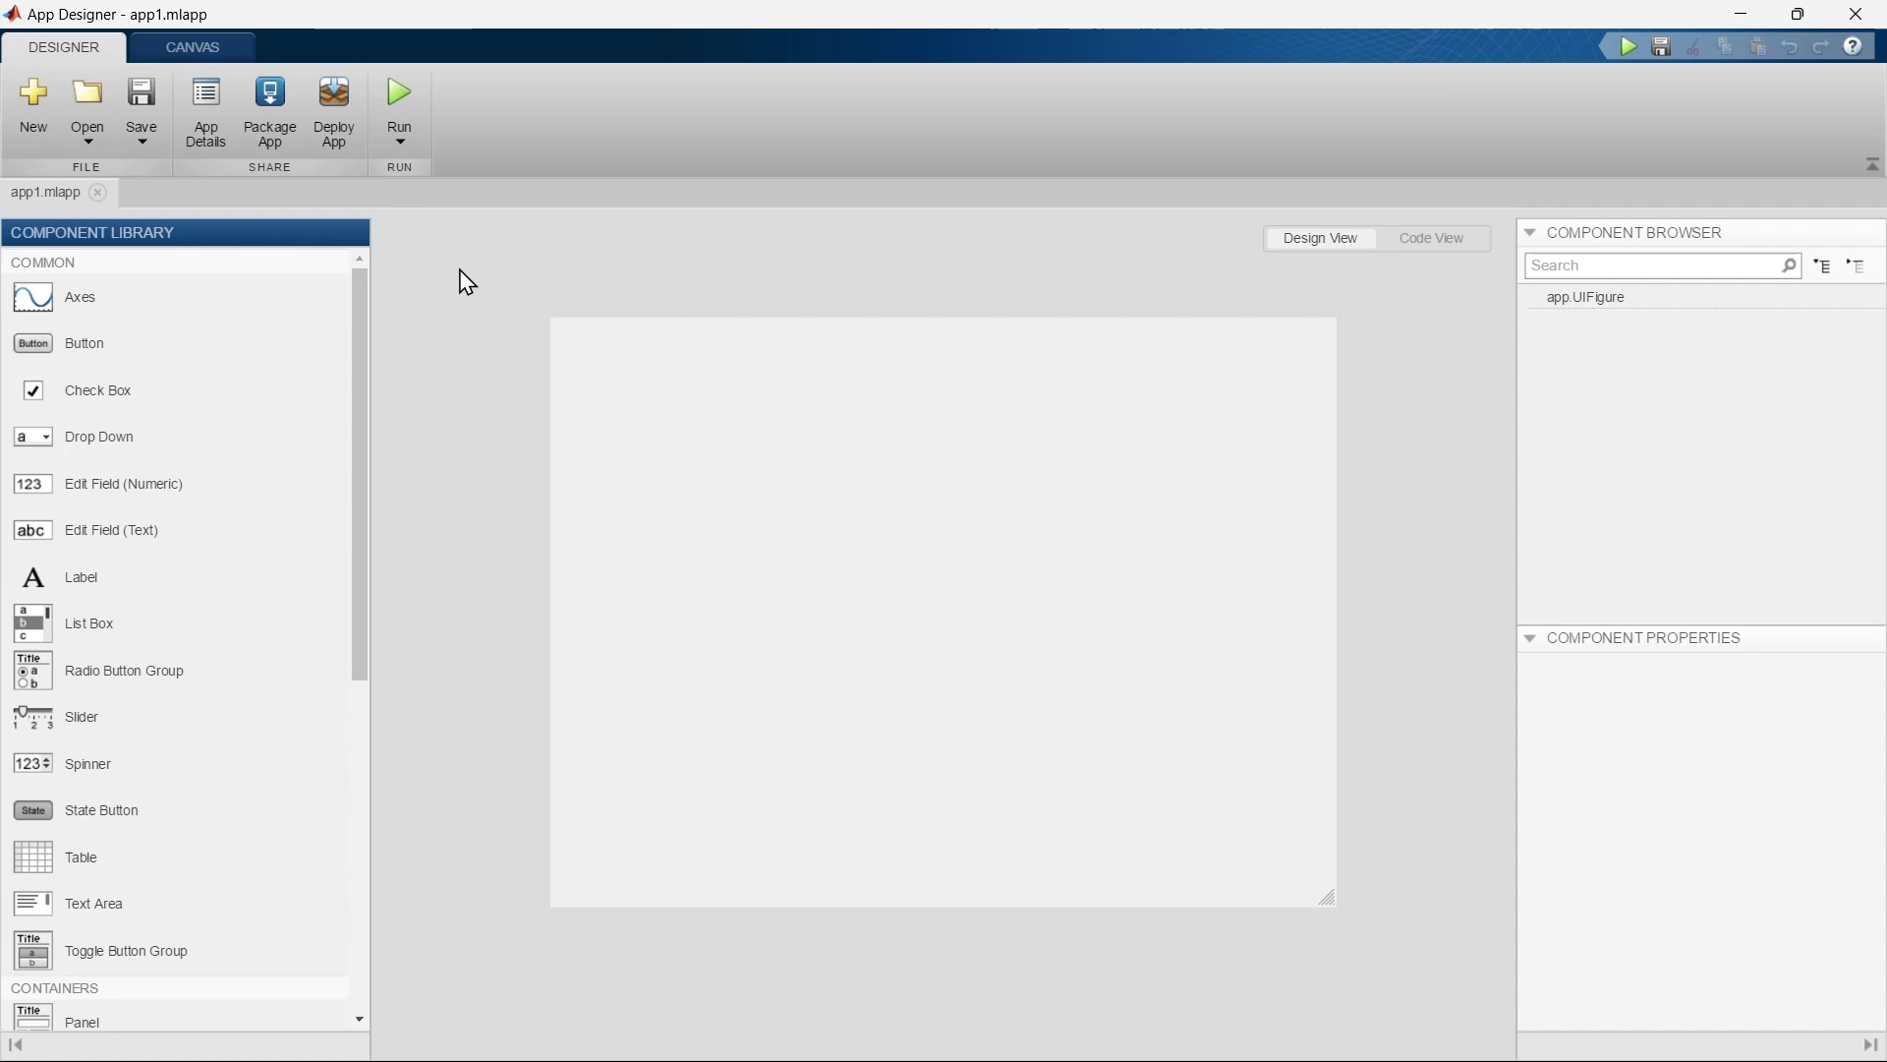
- Place a Button in the middle of the canvas with a text Edit Field above it
left_click_drag(139, 346, 957, 667)
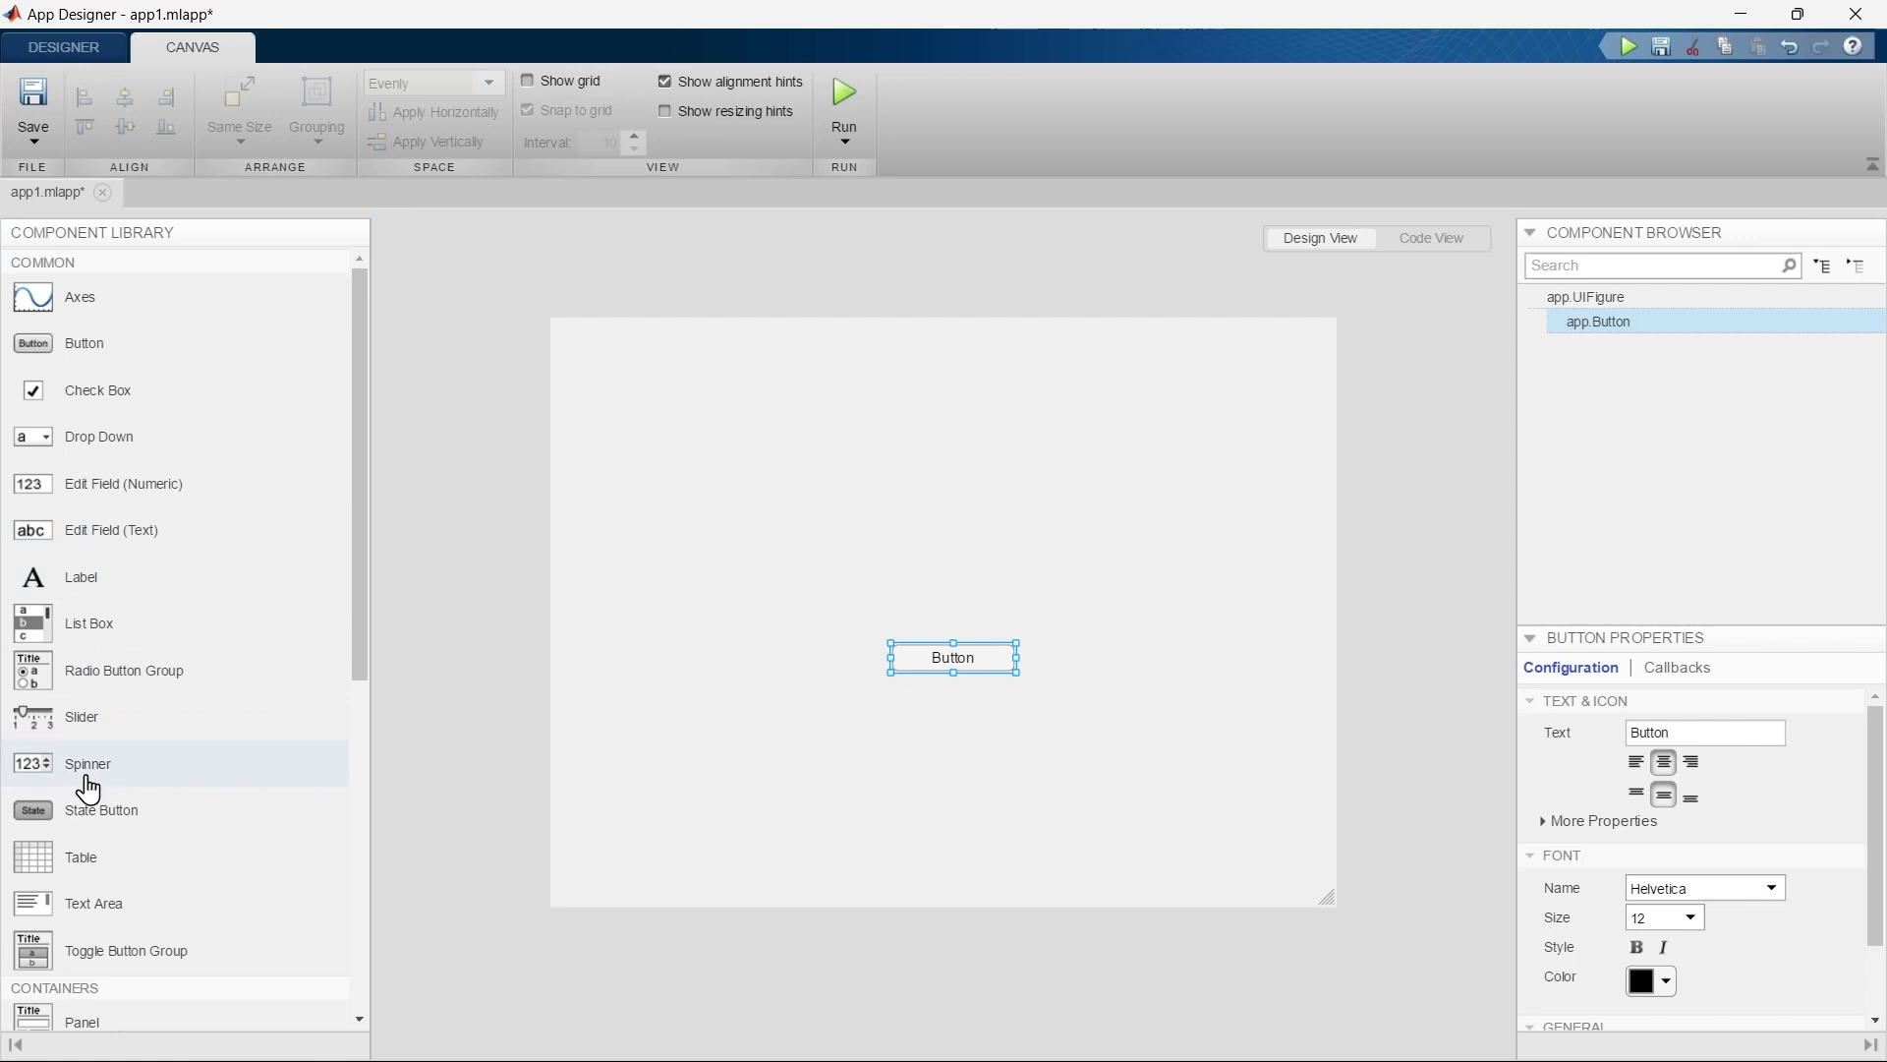
scroll(110, 590, "down", 5)
scroll(115, 622, "up", 3)
scroll(116, 618, "up", 2)
left_click_drag(116, 540, 953, 560)
left_click(1096, 452)
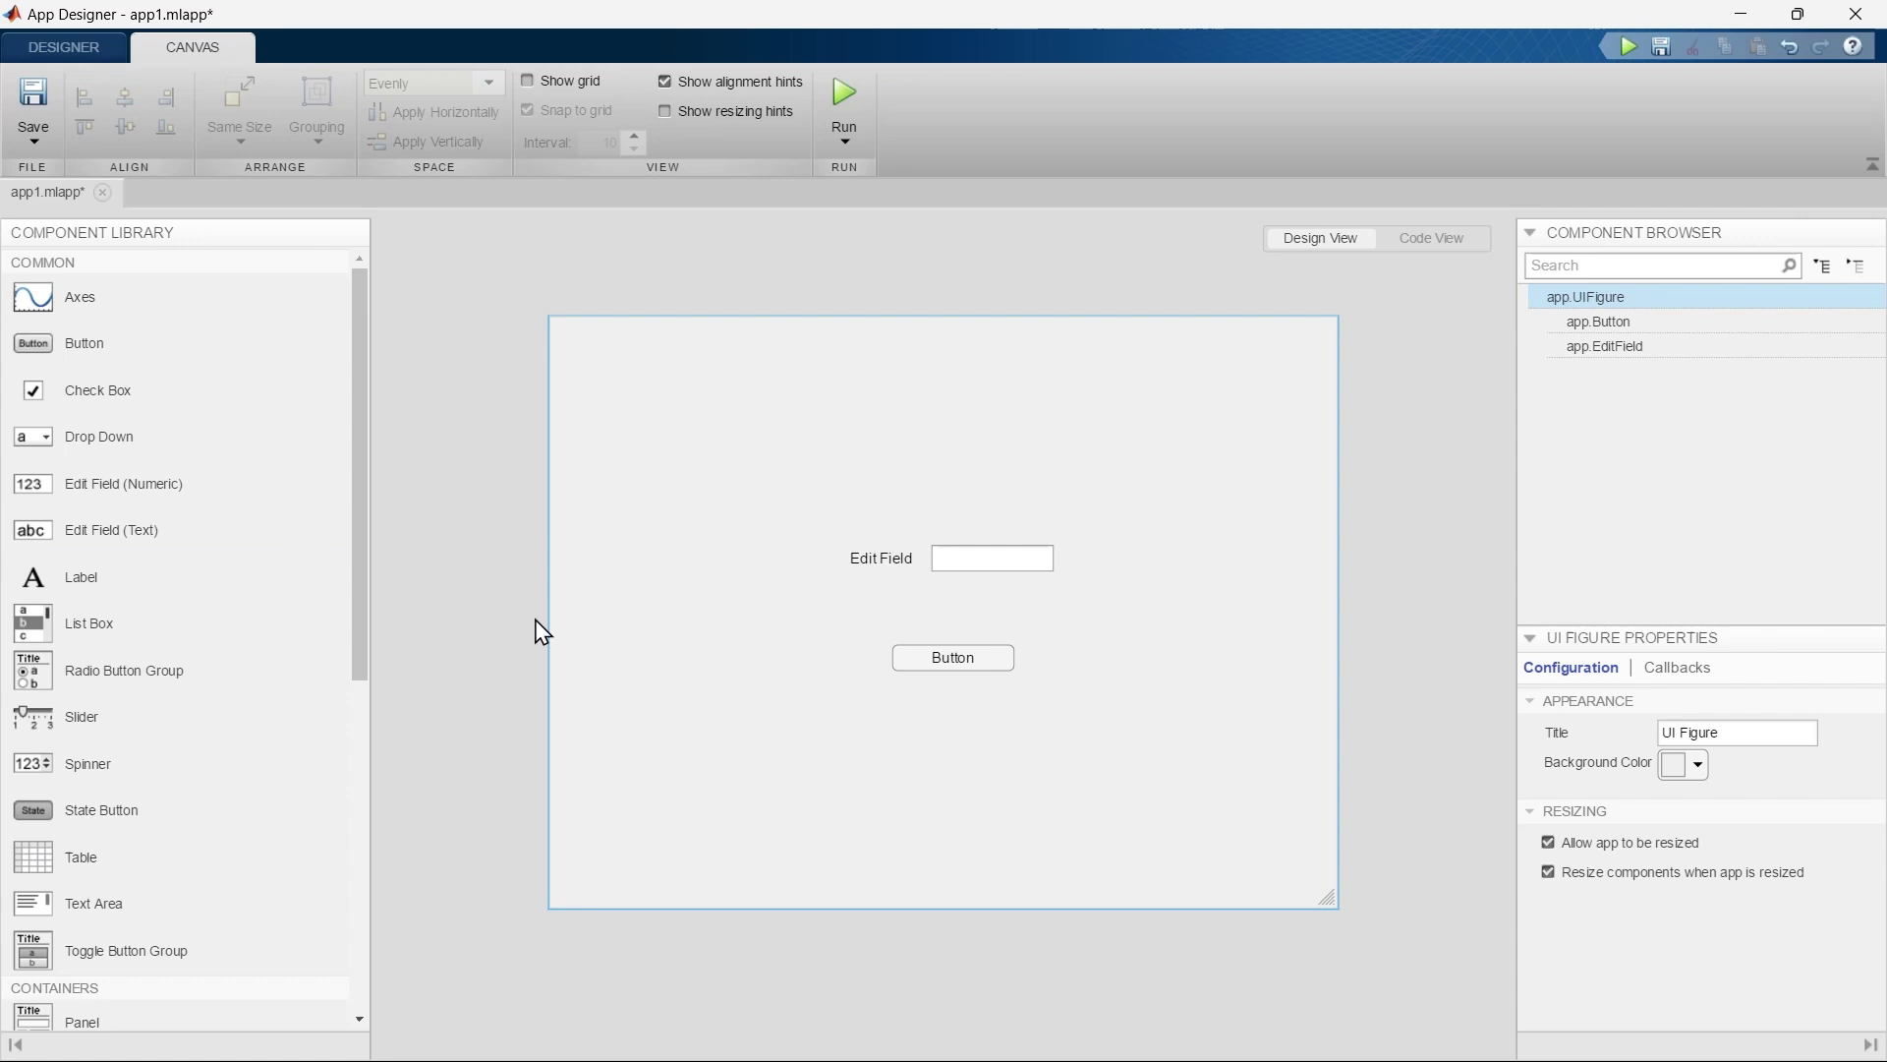
- Drop a Drop Down above the Edit Field, then briefly inspect the Edit Field's properties
left_click_drag(103, 437, 952, 468)
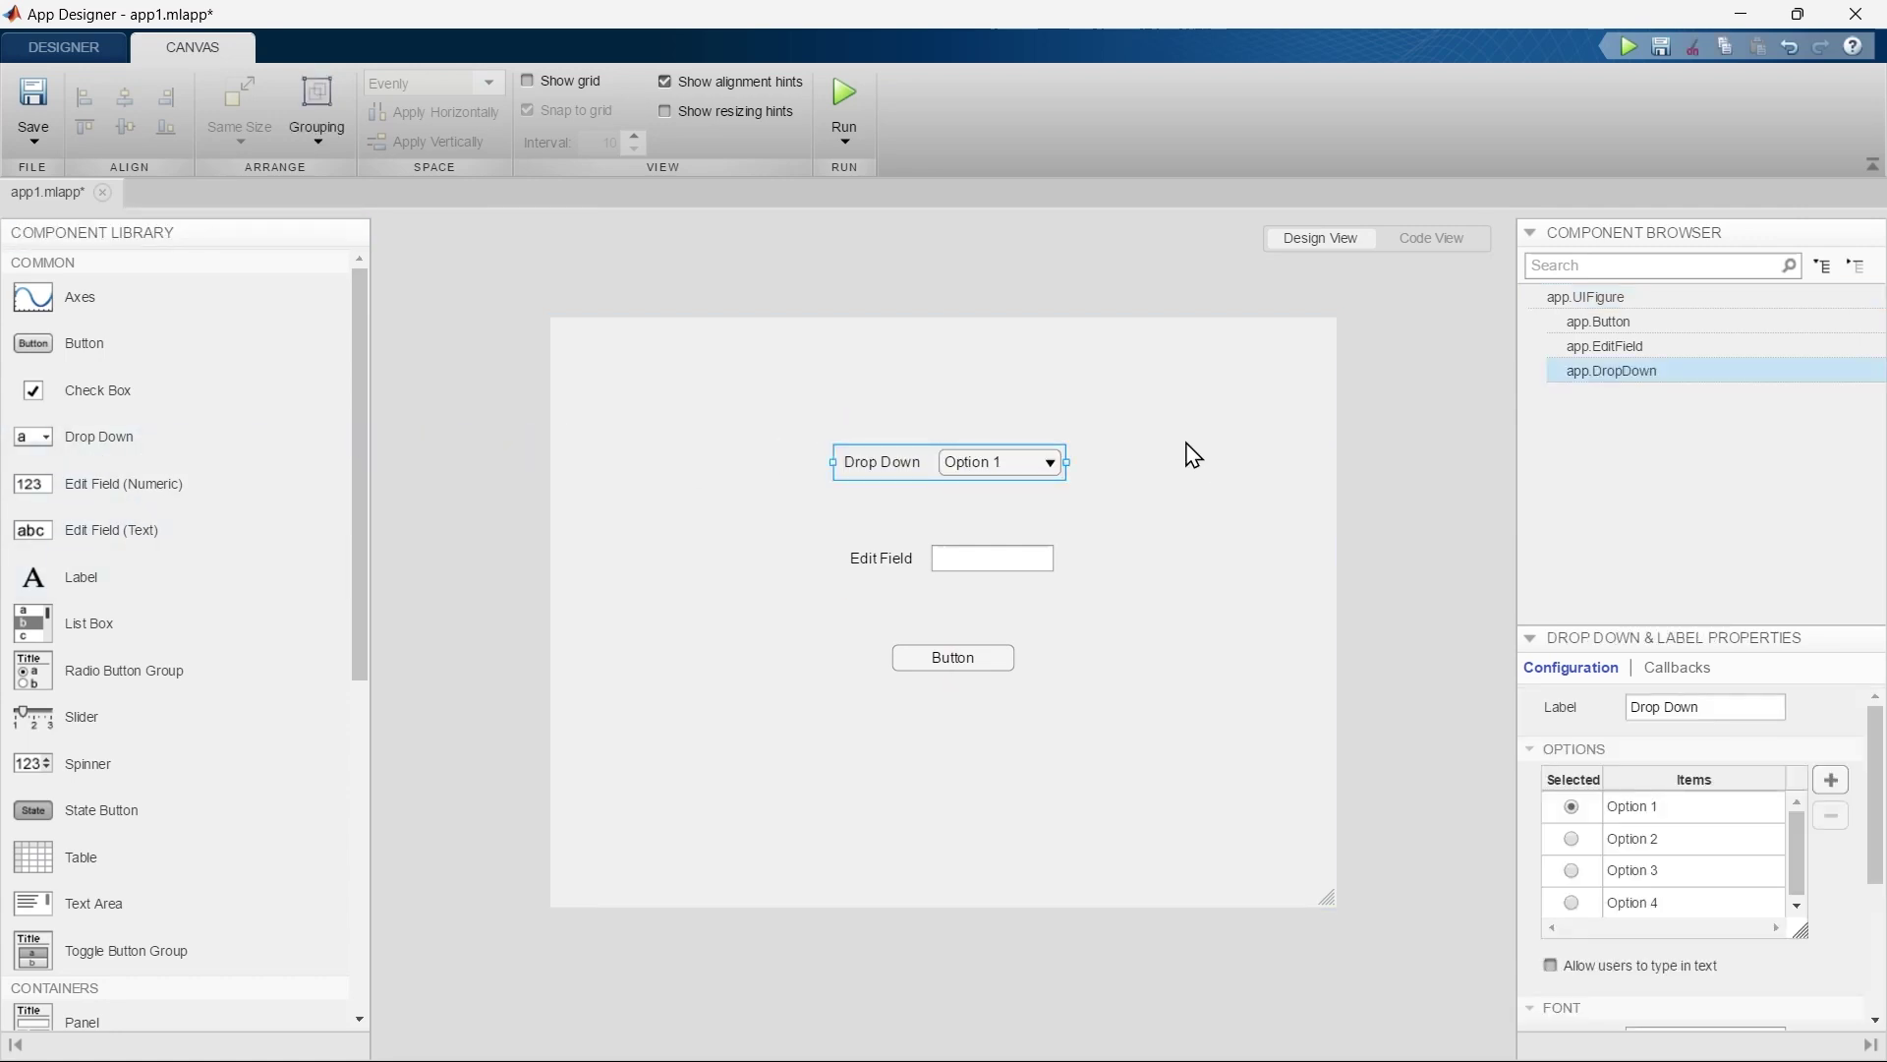
left_click(1178, 519)
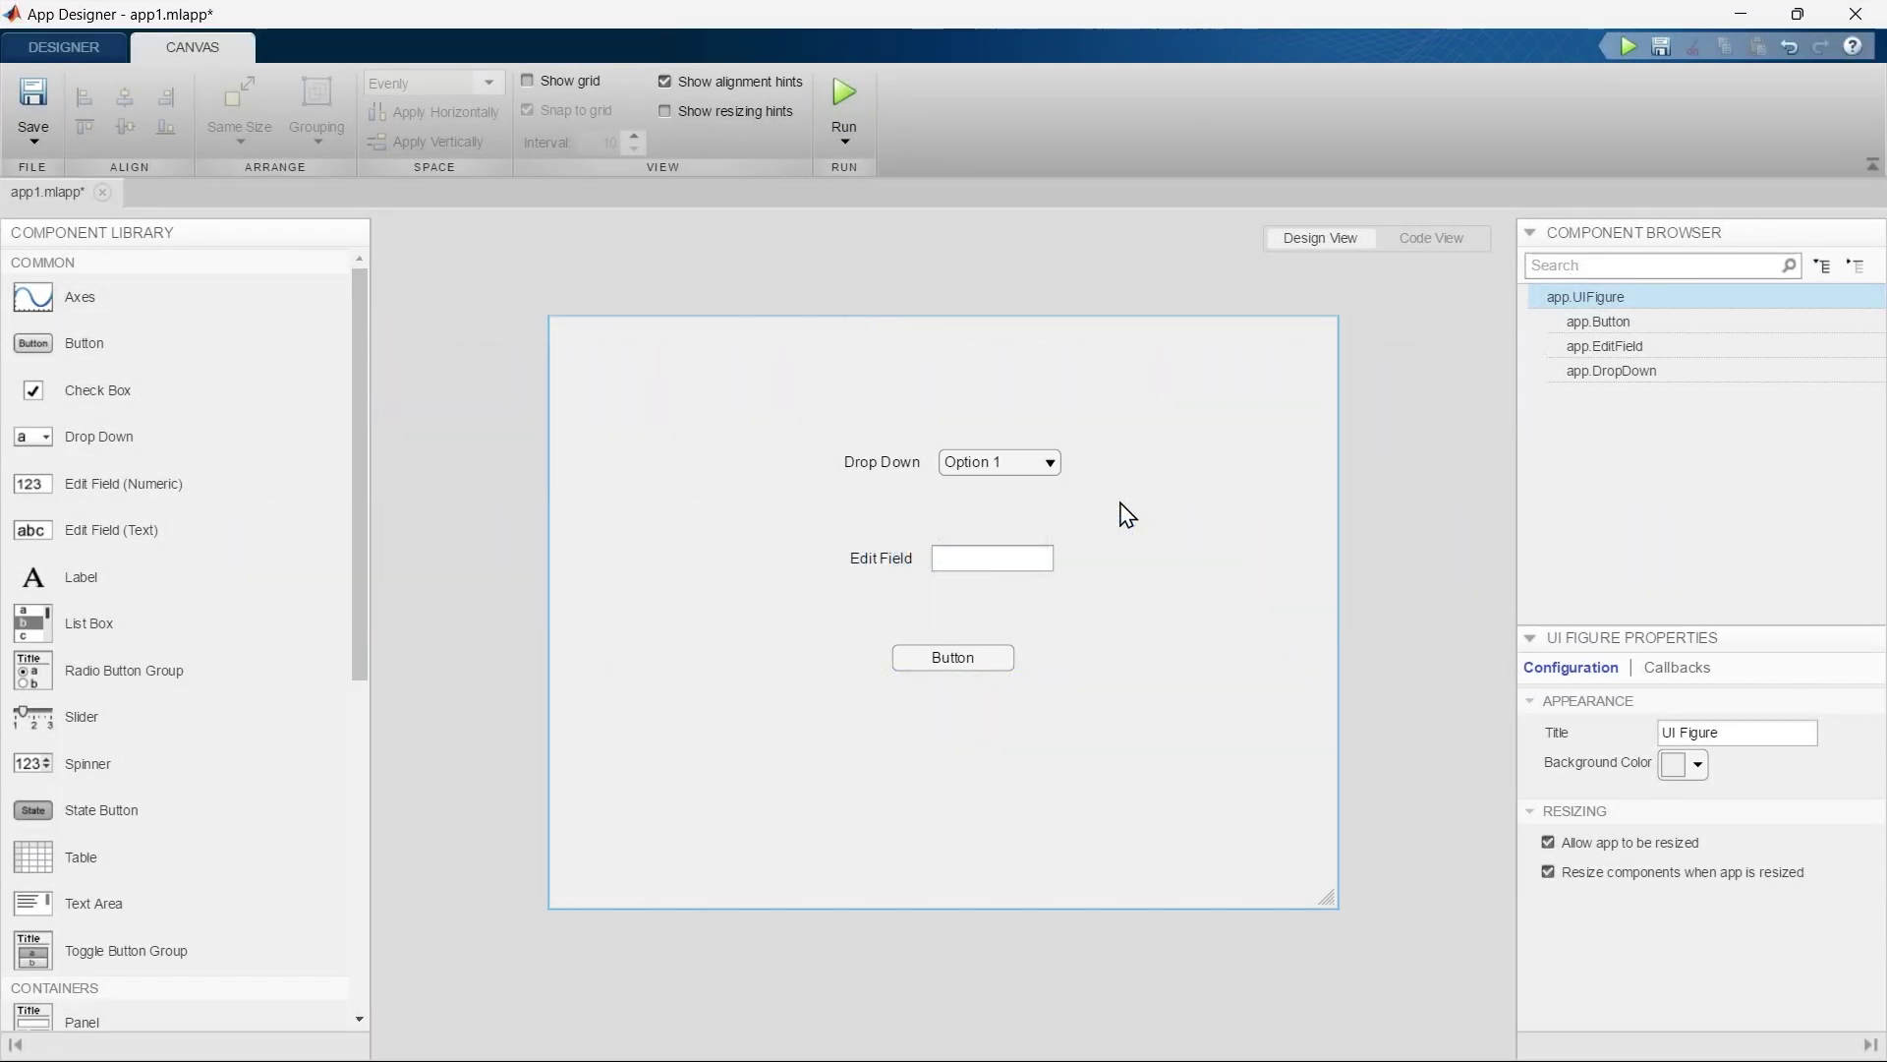
left_click(875, 553)
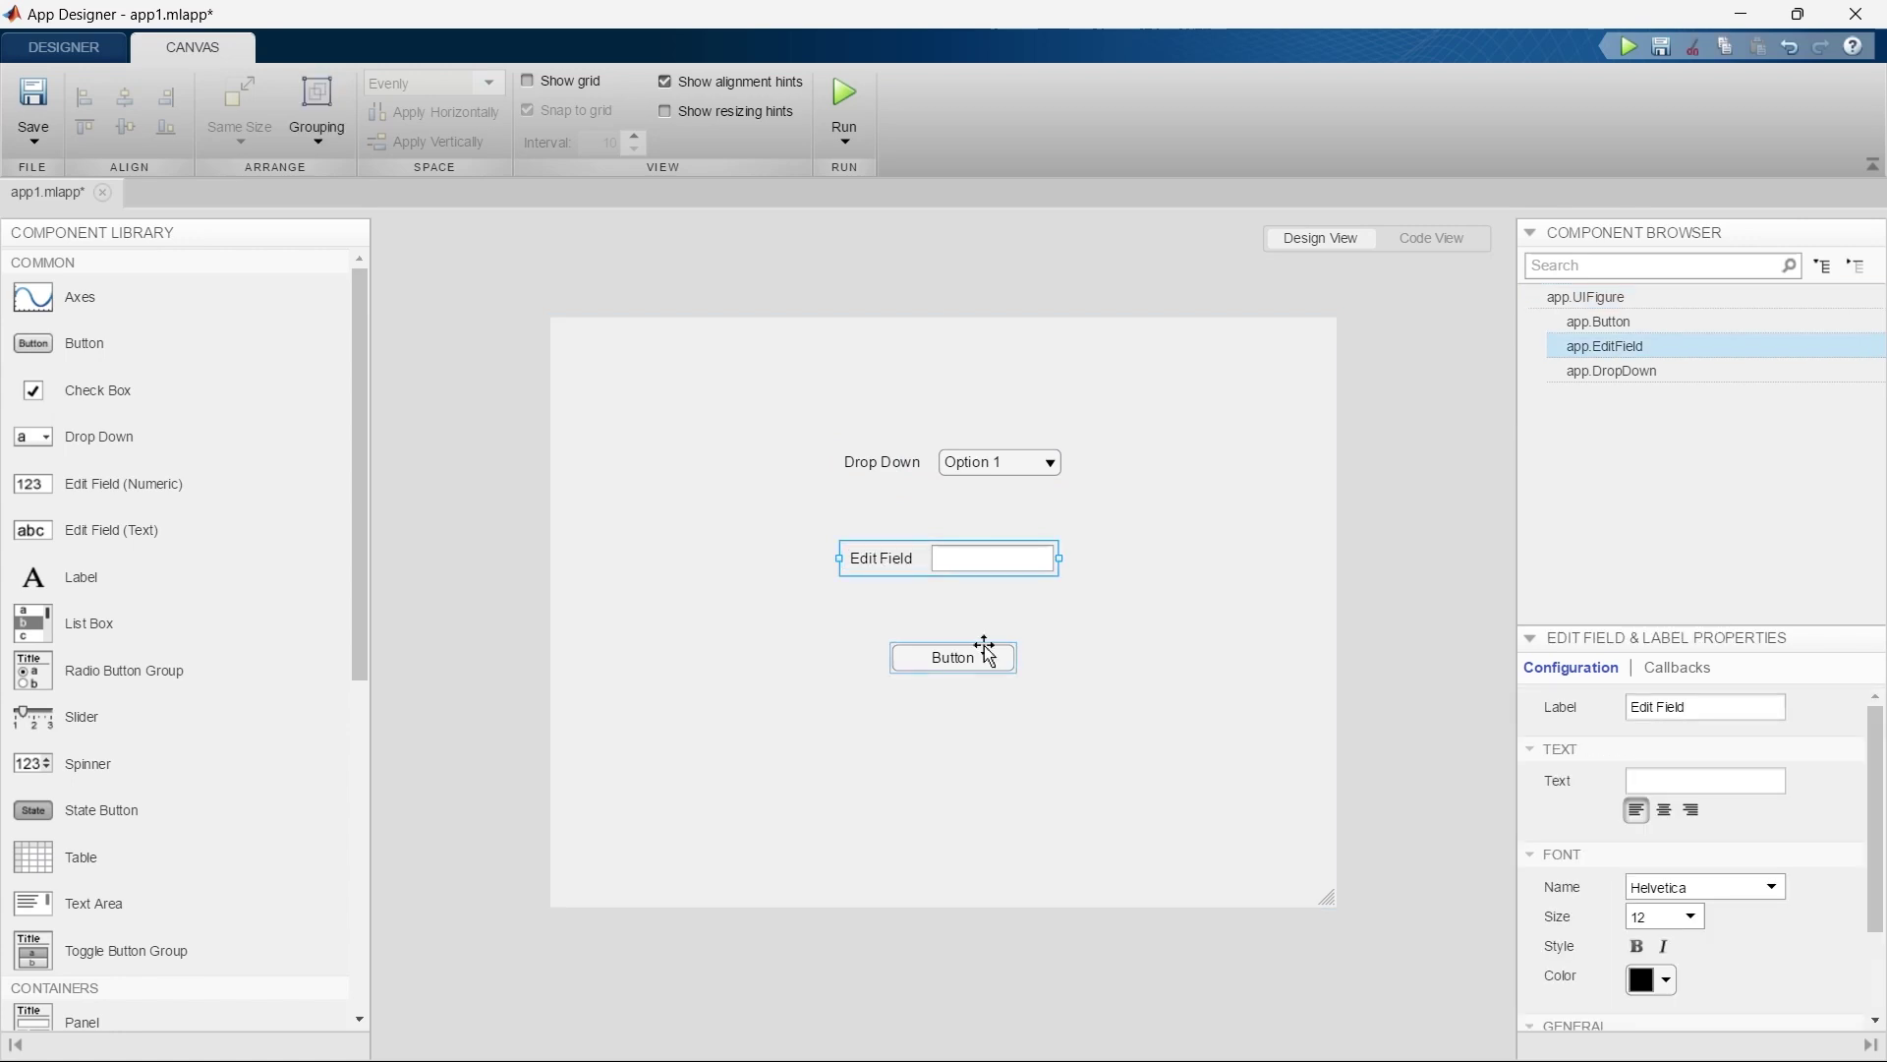
left_click(1108, 570)
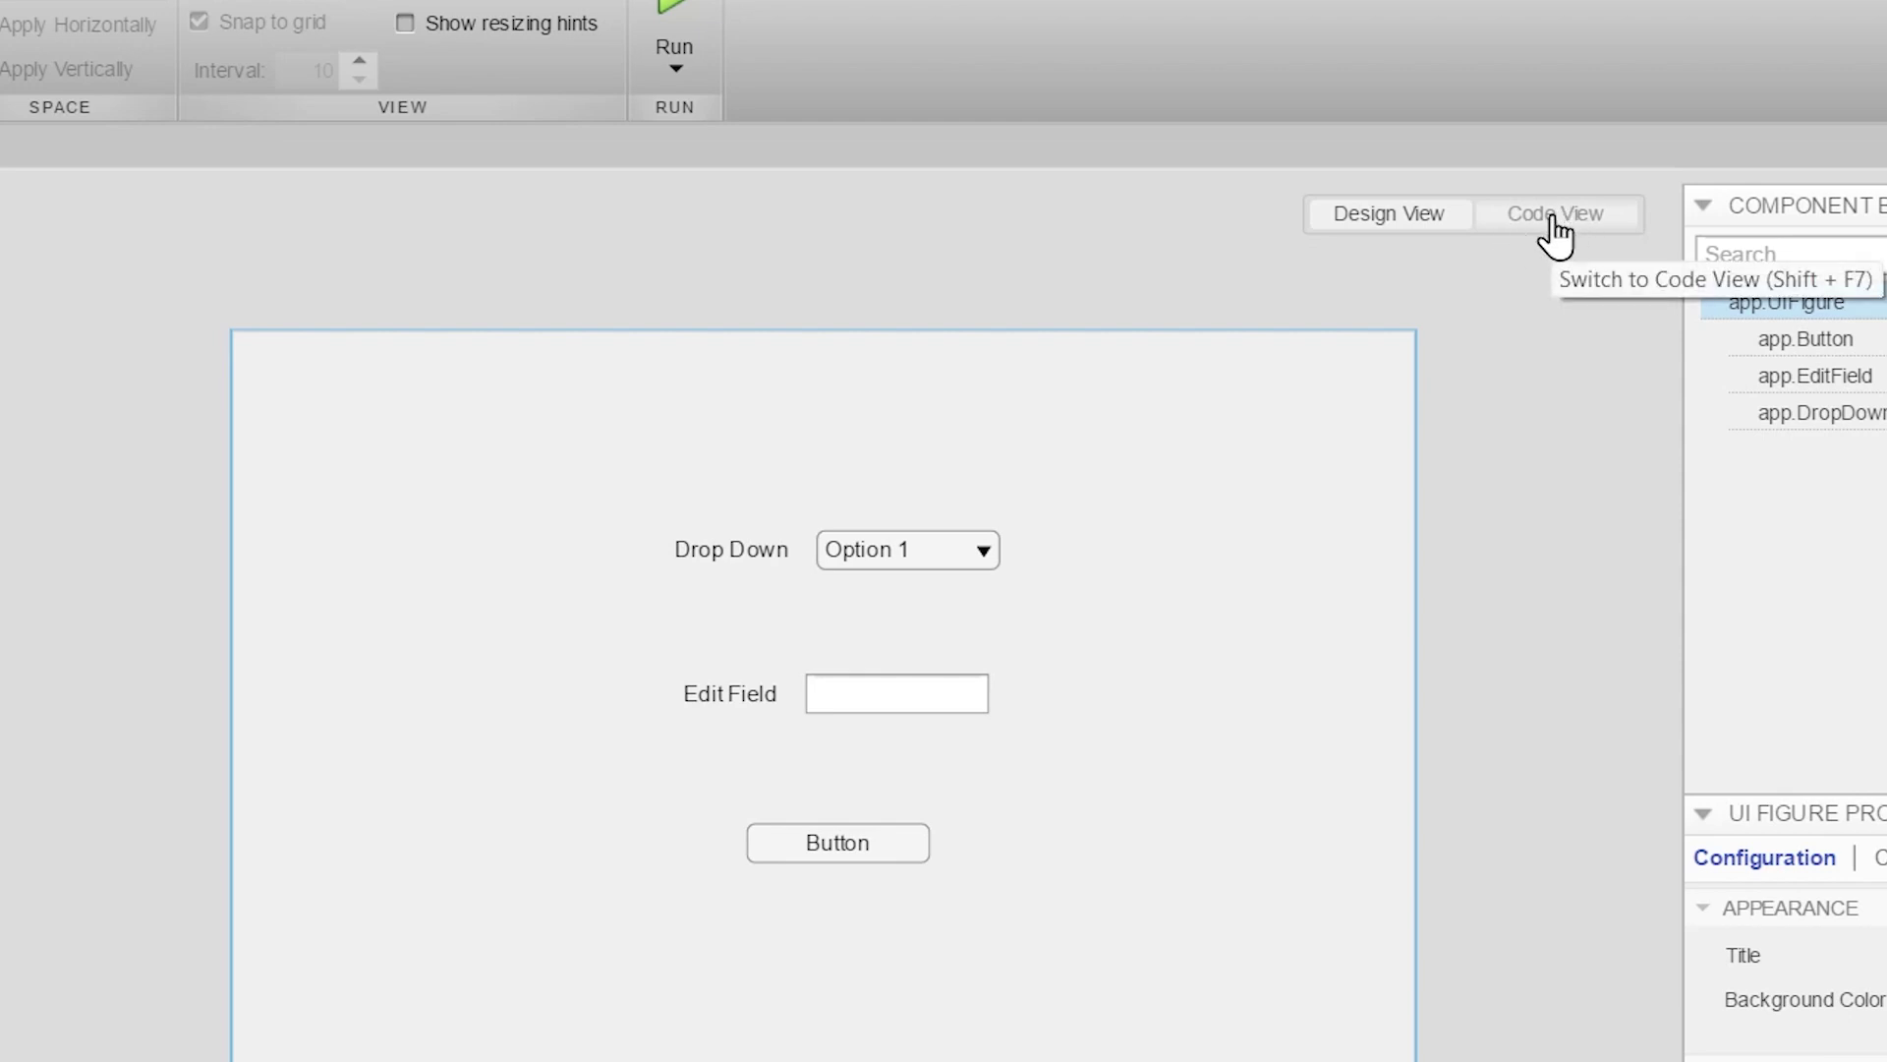
left_click(1554, 216)
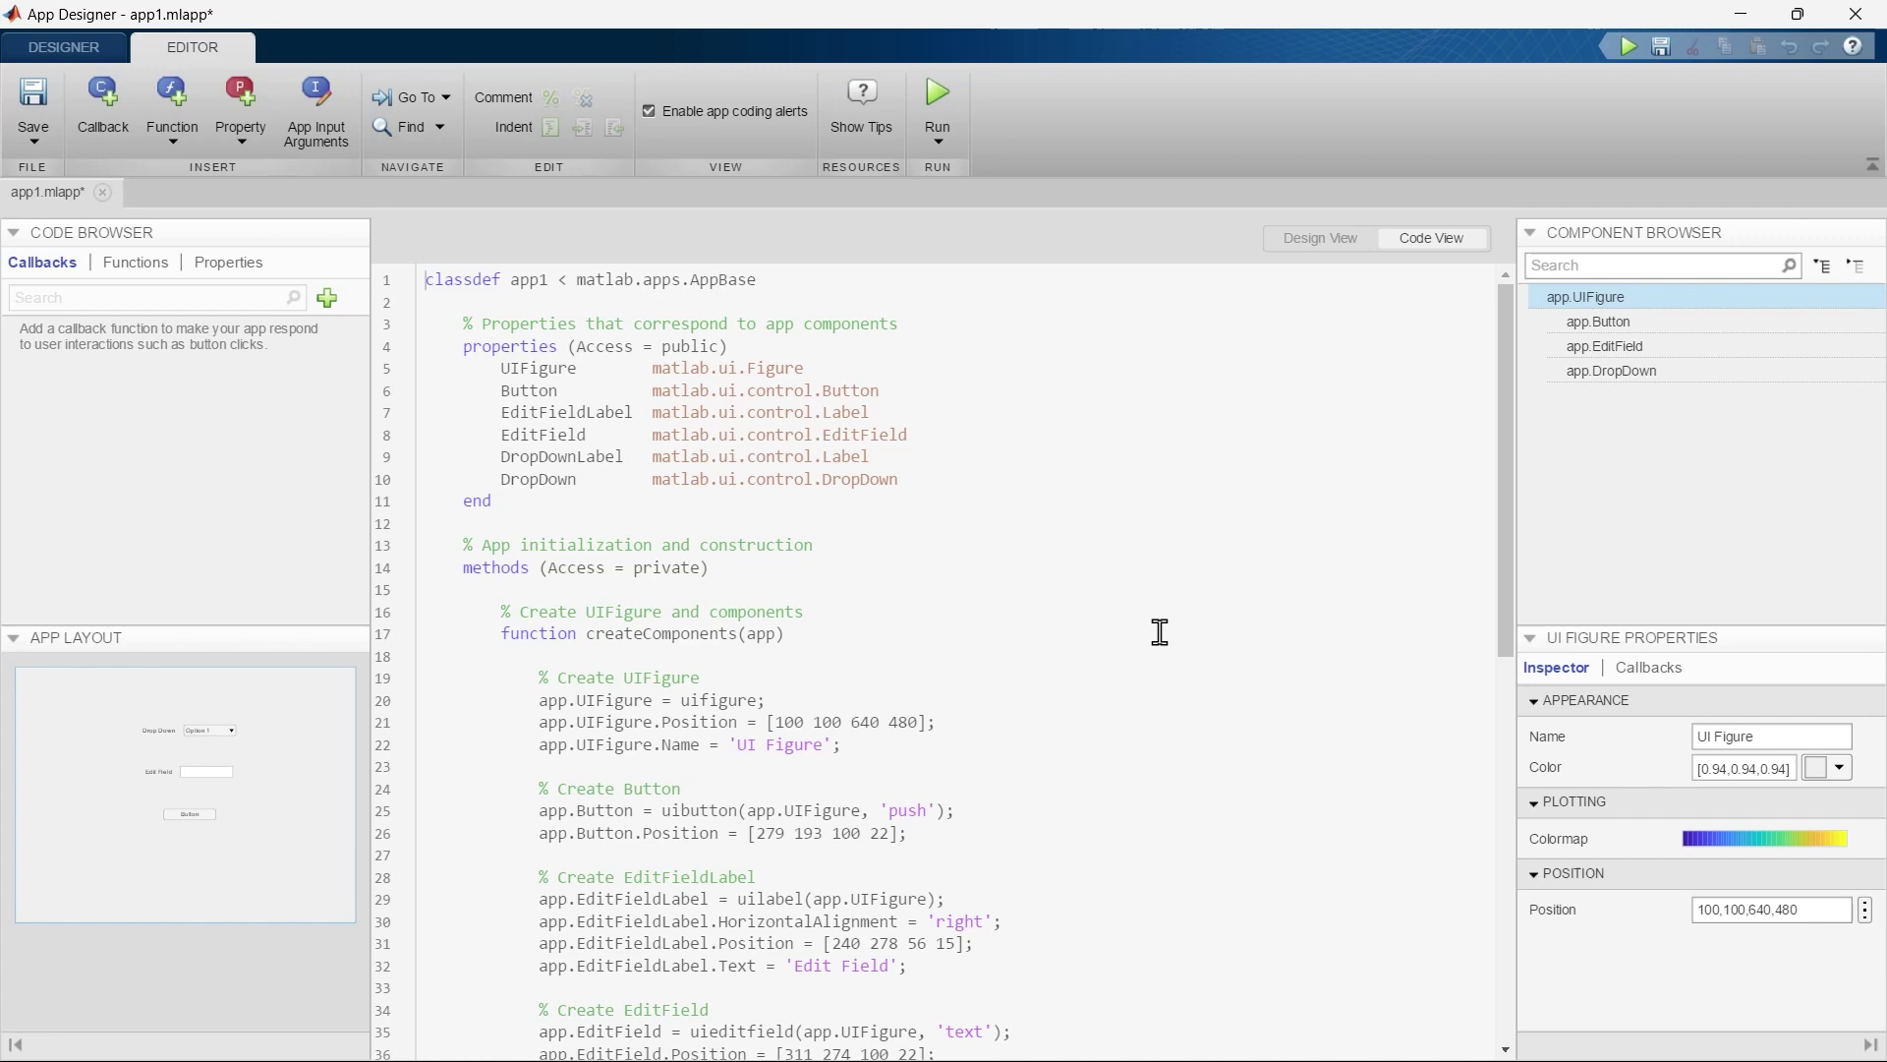
left_click(1315, 240)
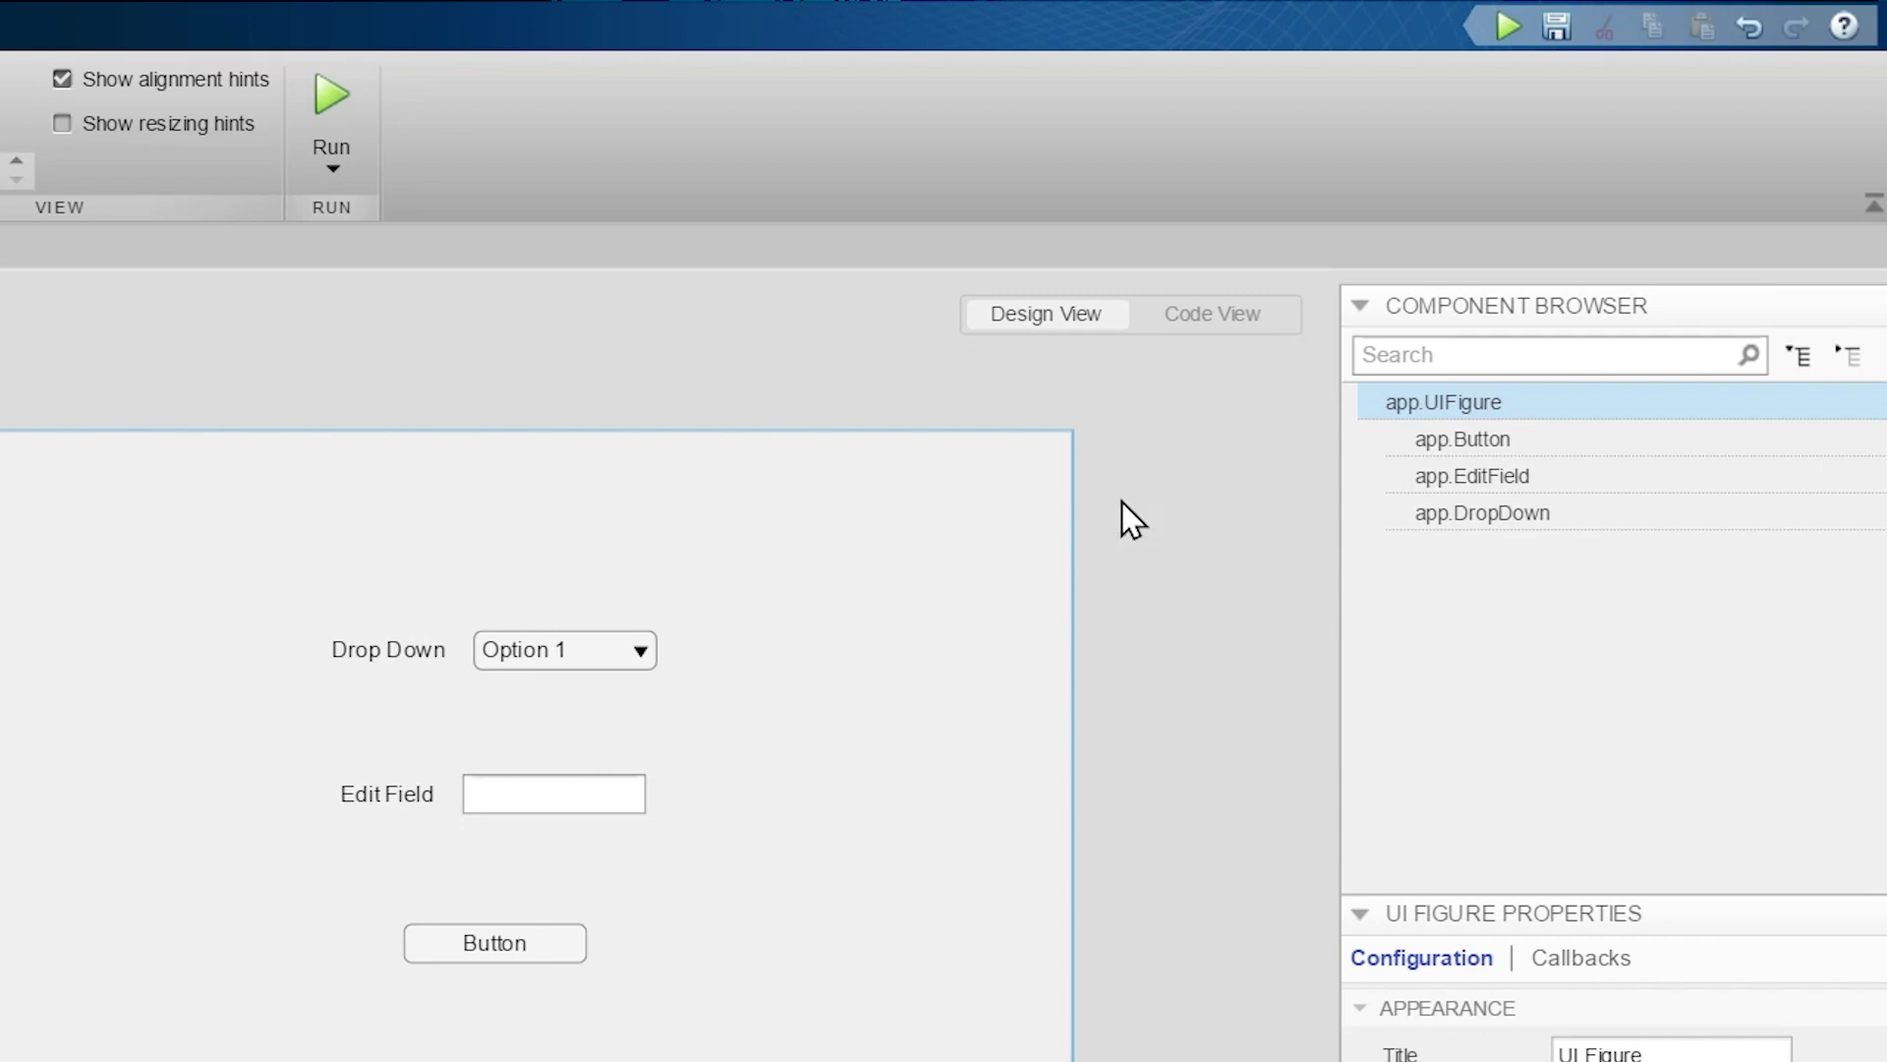
left_click(1616, 232)
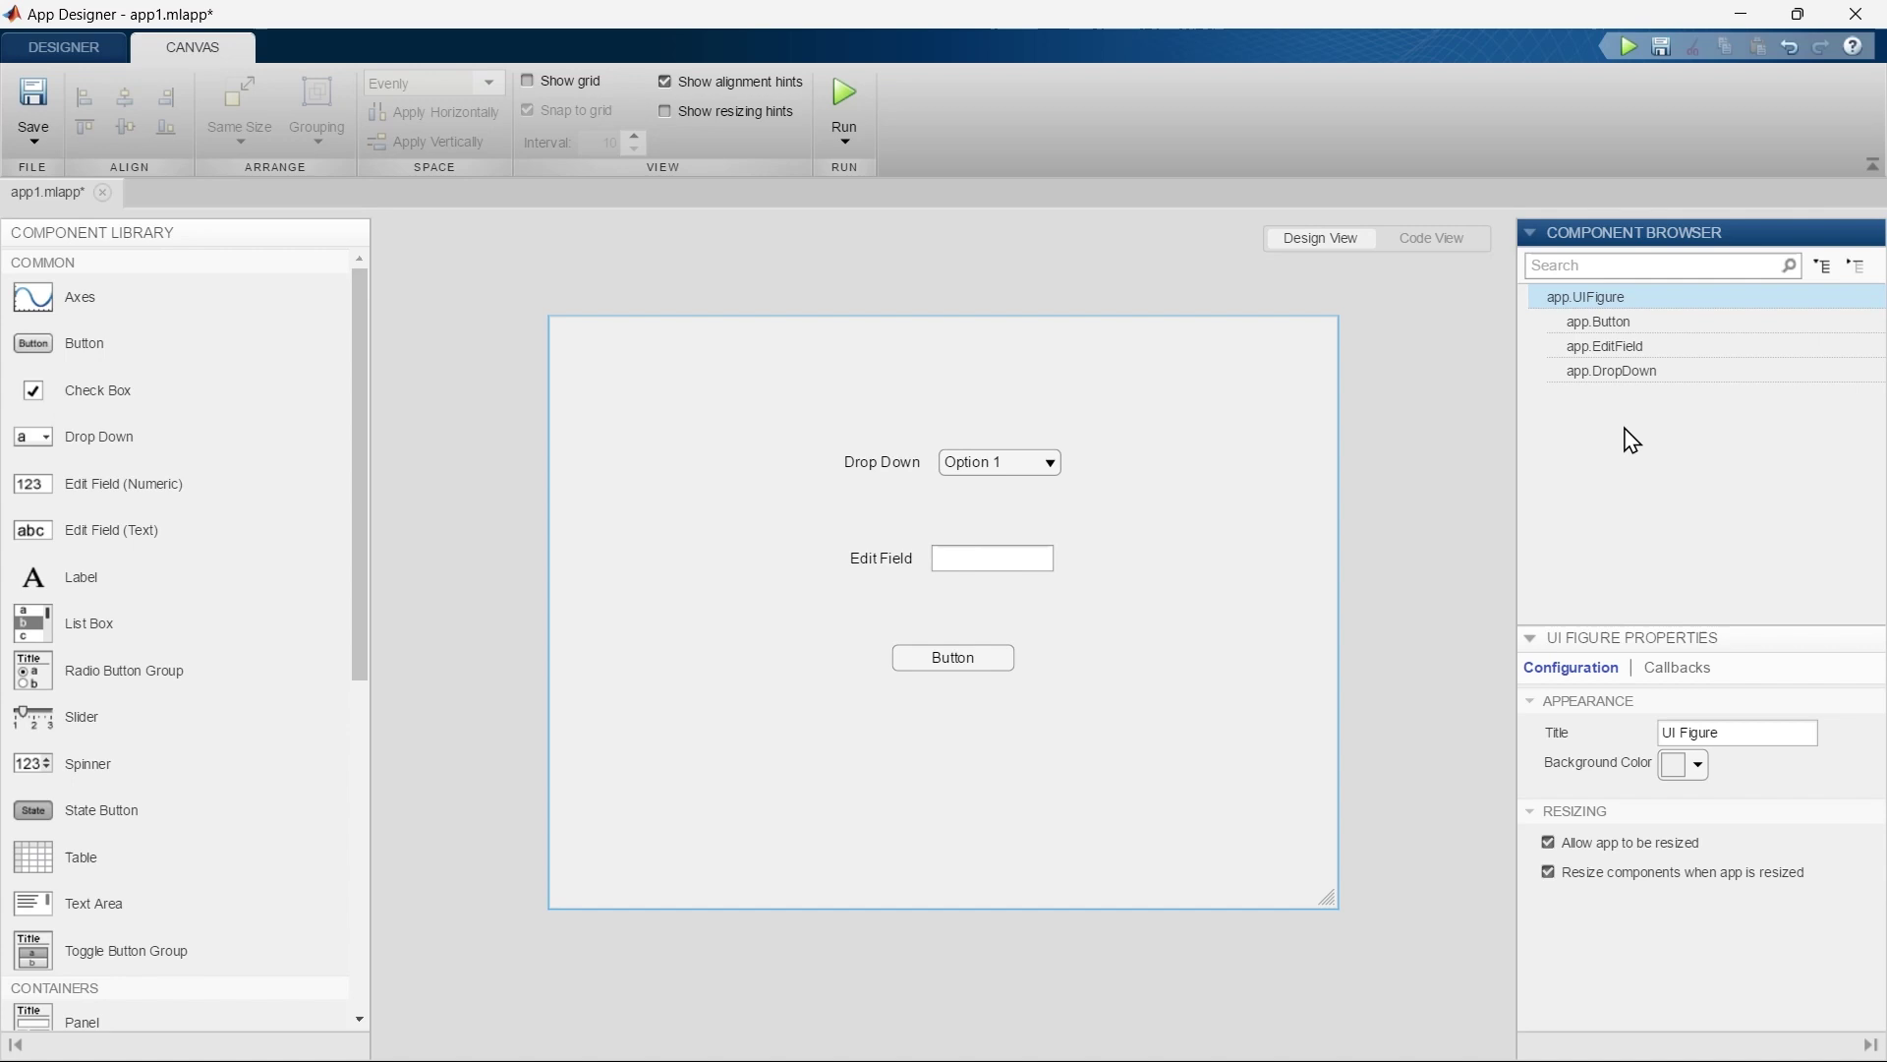
left_click(1631, 440)
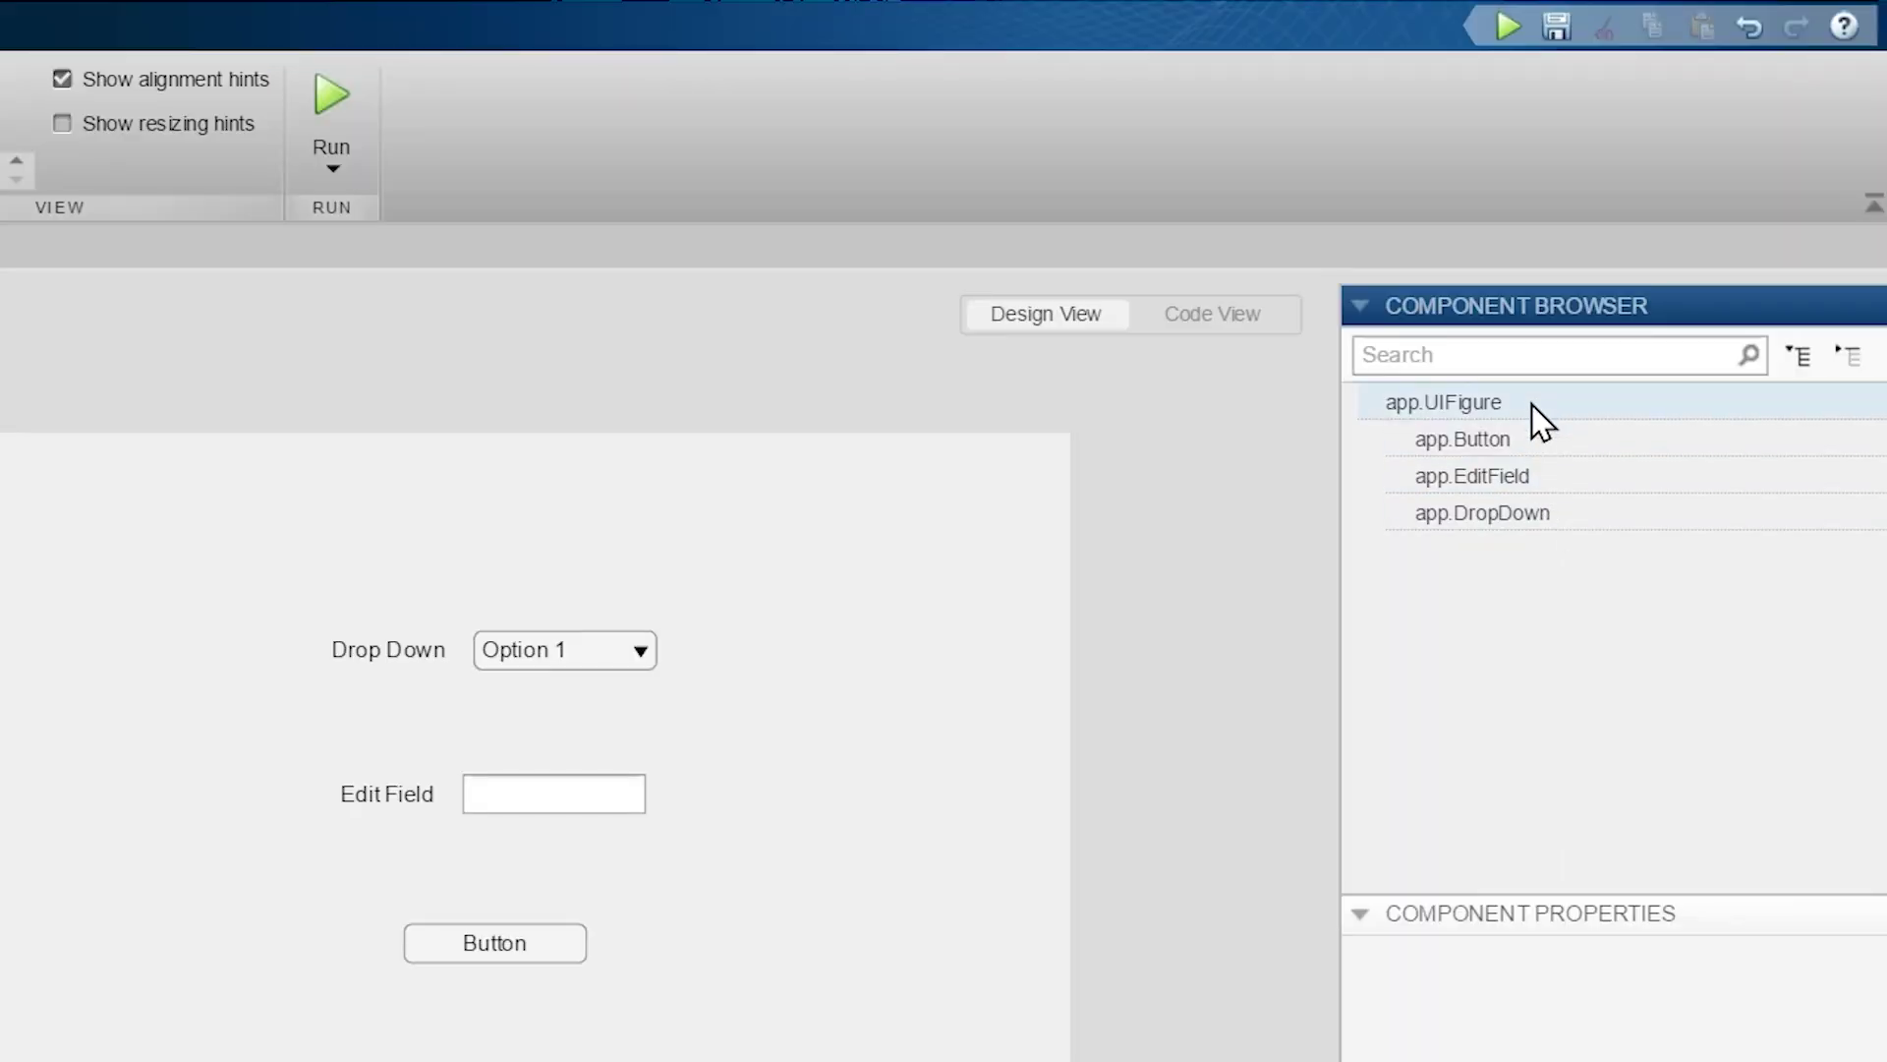
left_click(1647, 298)
left_click(1544, 439)
left_click(1567, 477)
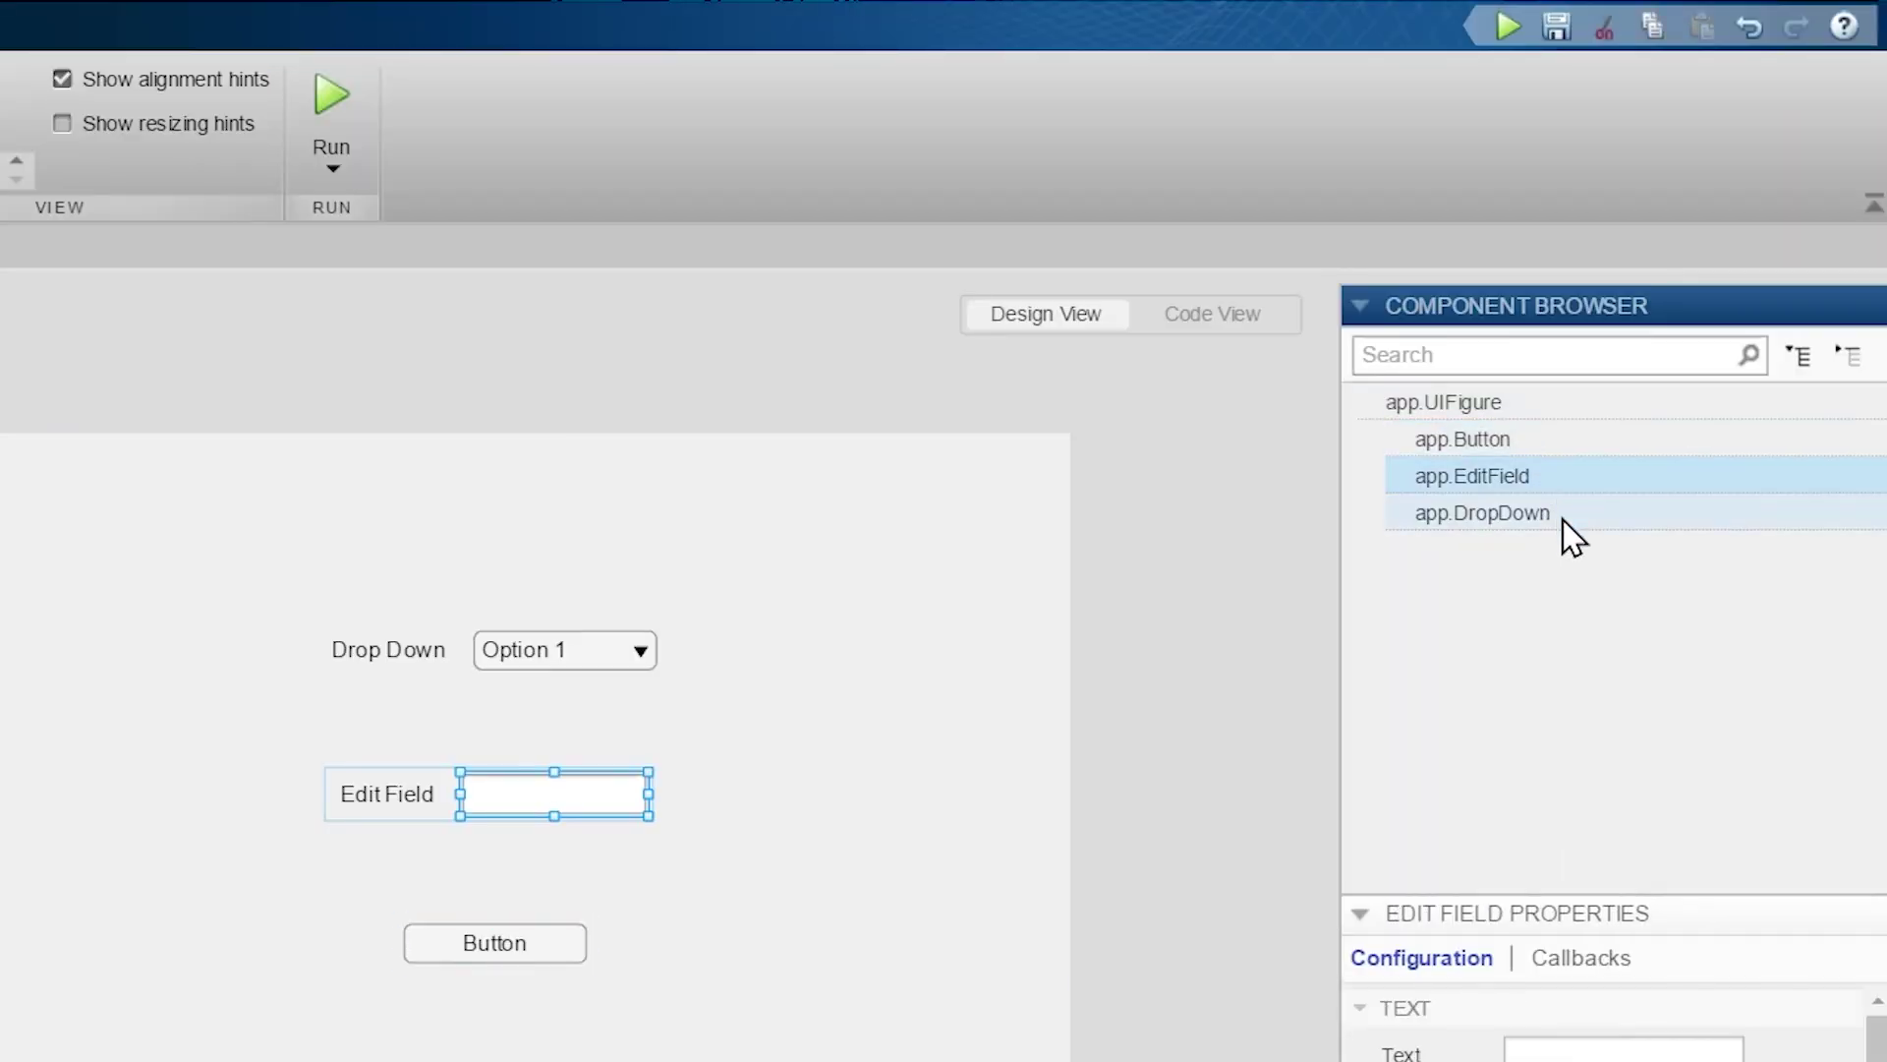
left_click(1572, 513)
left_click(1573, 476)
left_click(1568, 408)
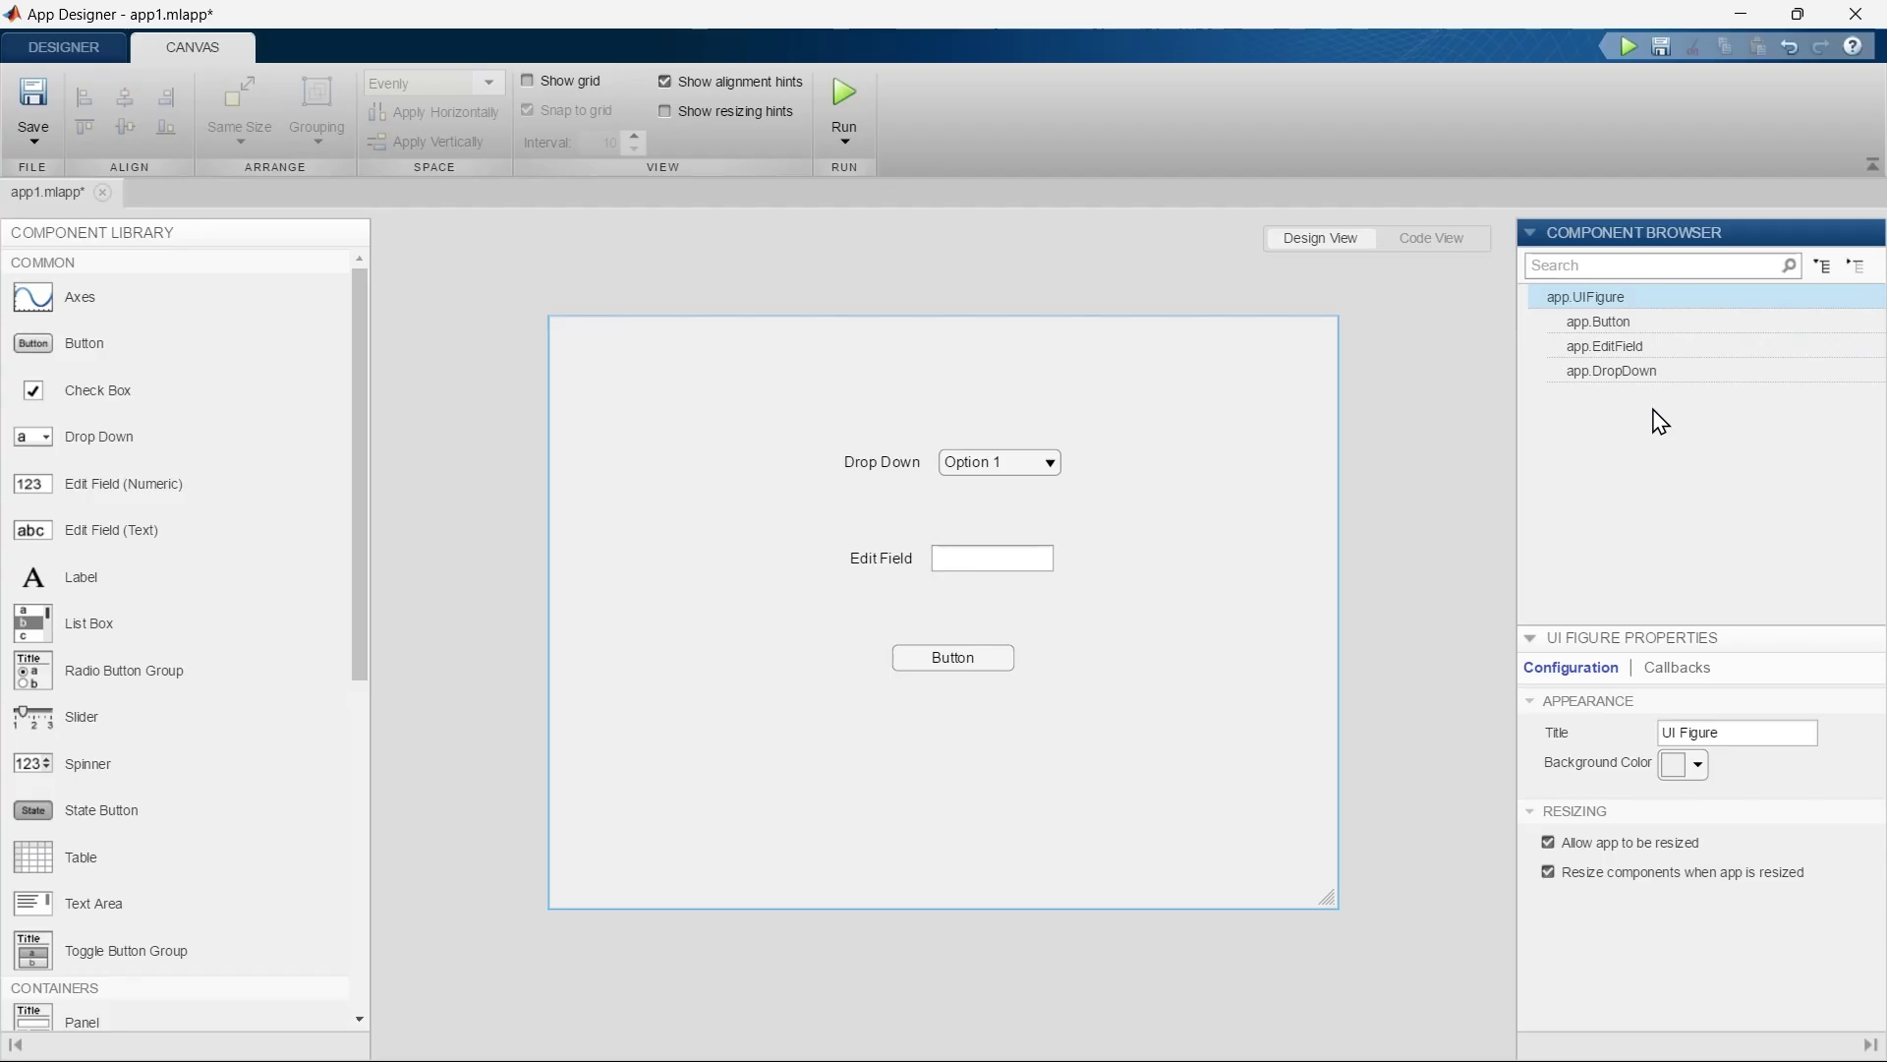
left_click(1544, 551)
left_click(1647, 324)
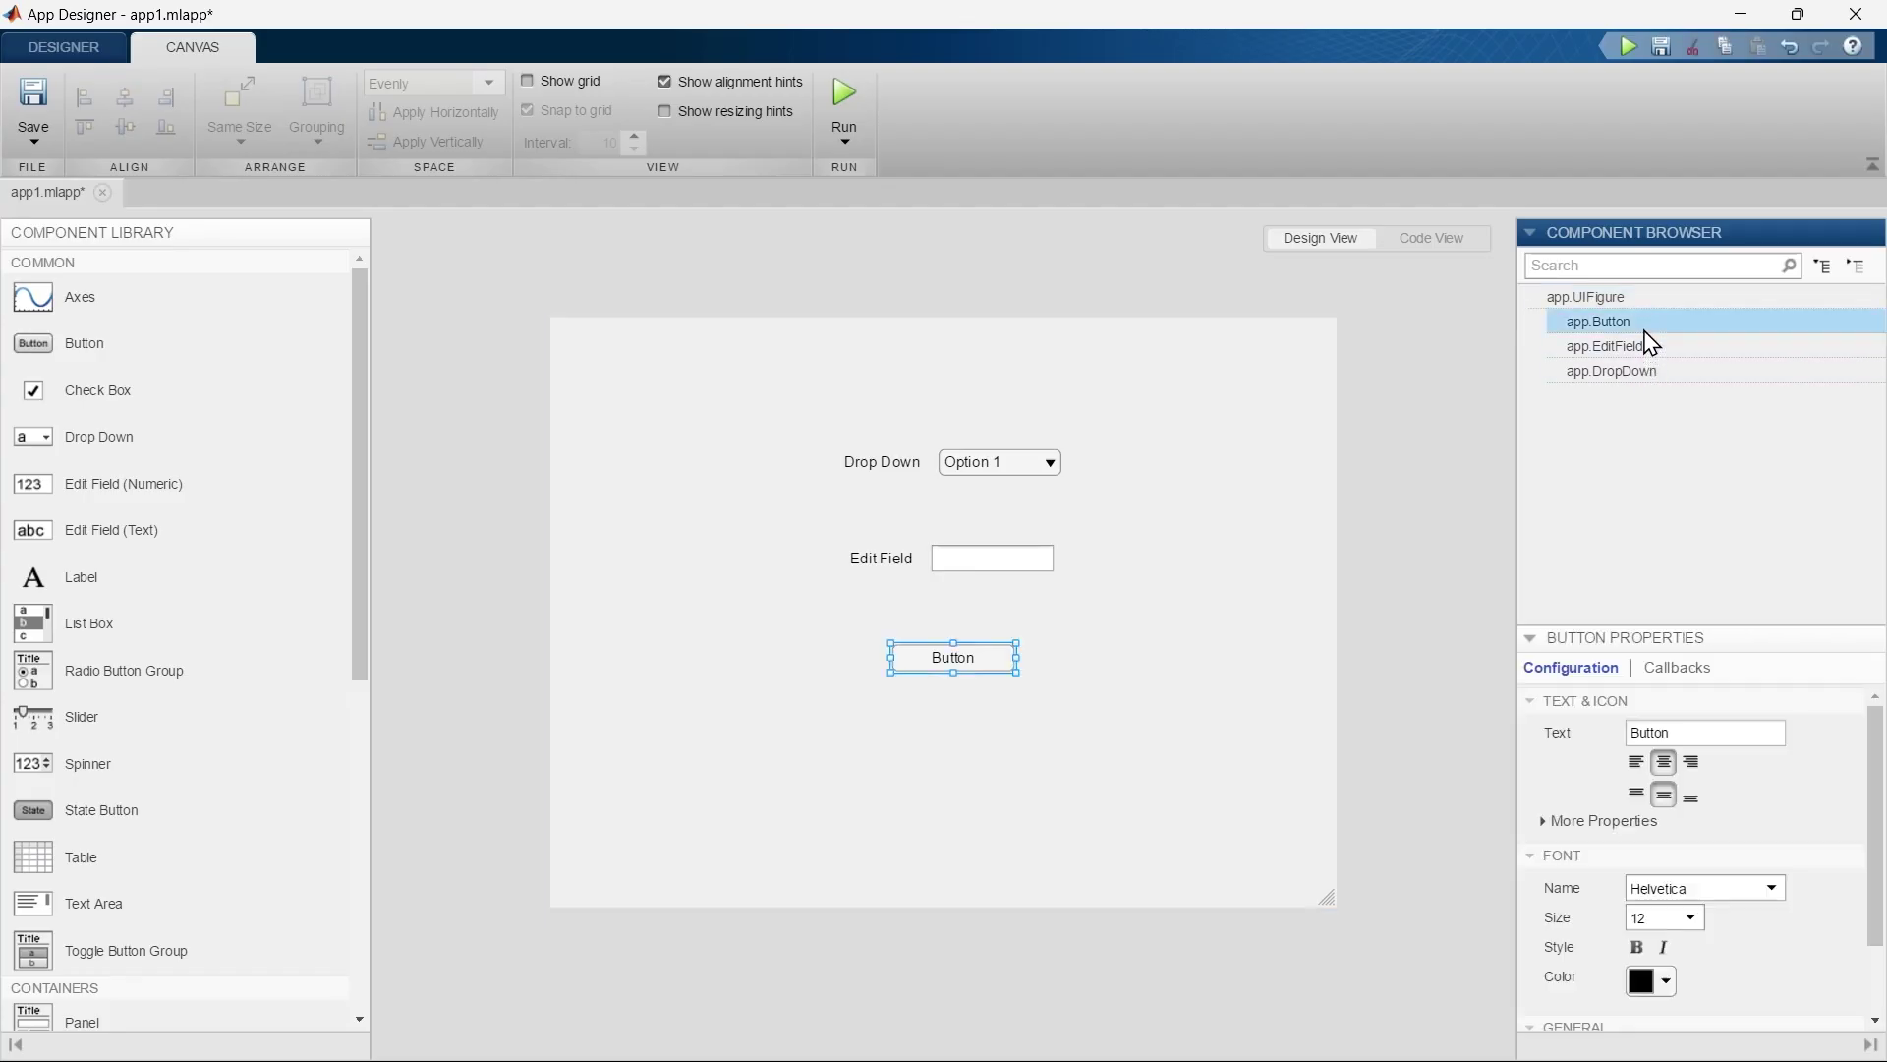
left_click(1649, 347)
left_click(1651, 371)
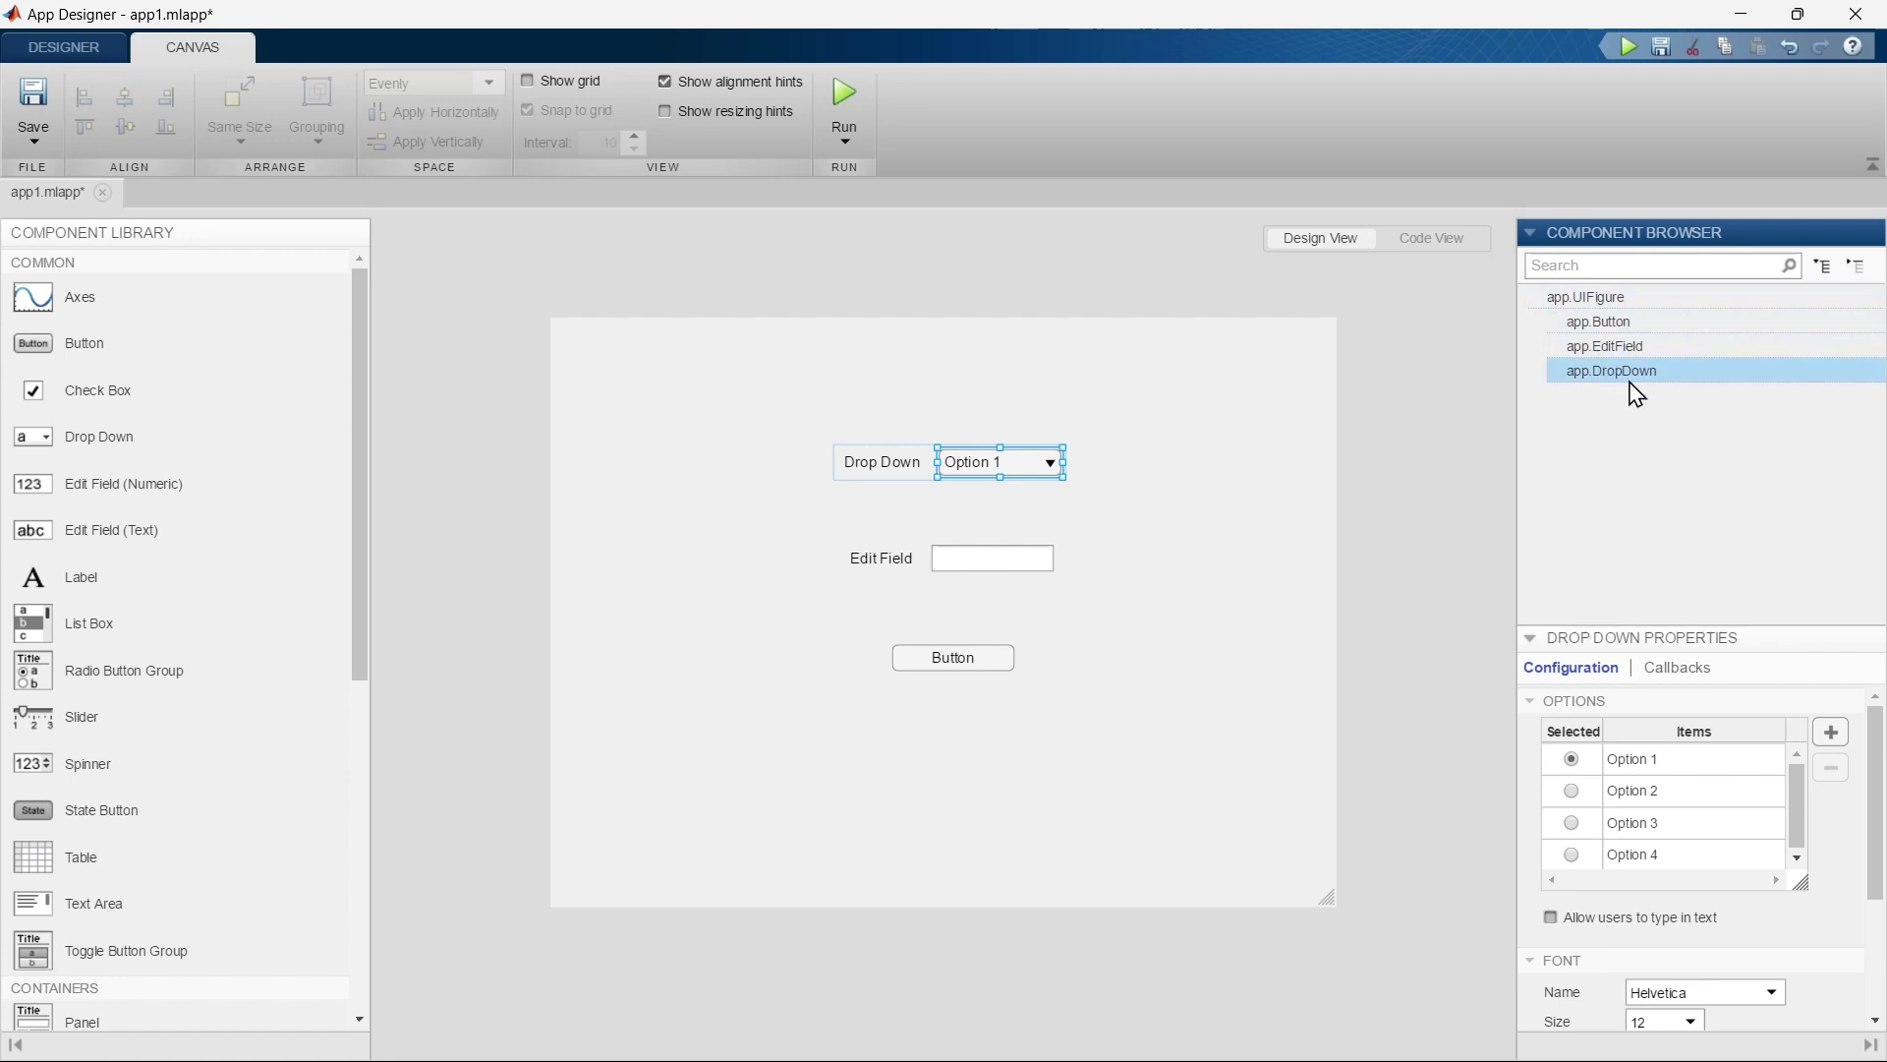
left_click(887, 470)
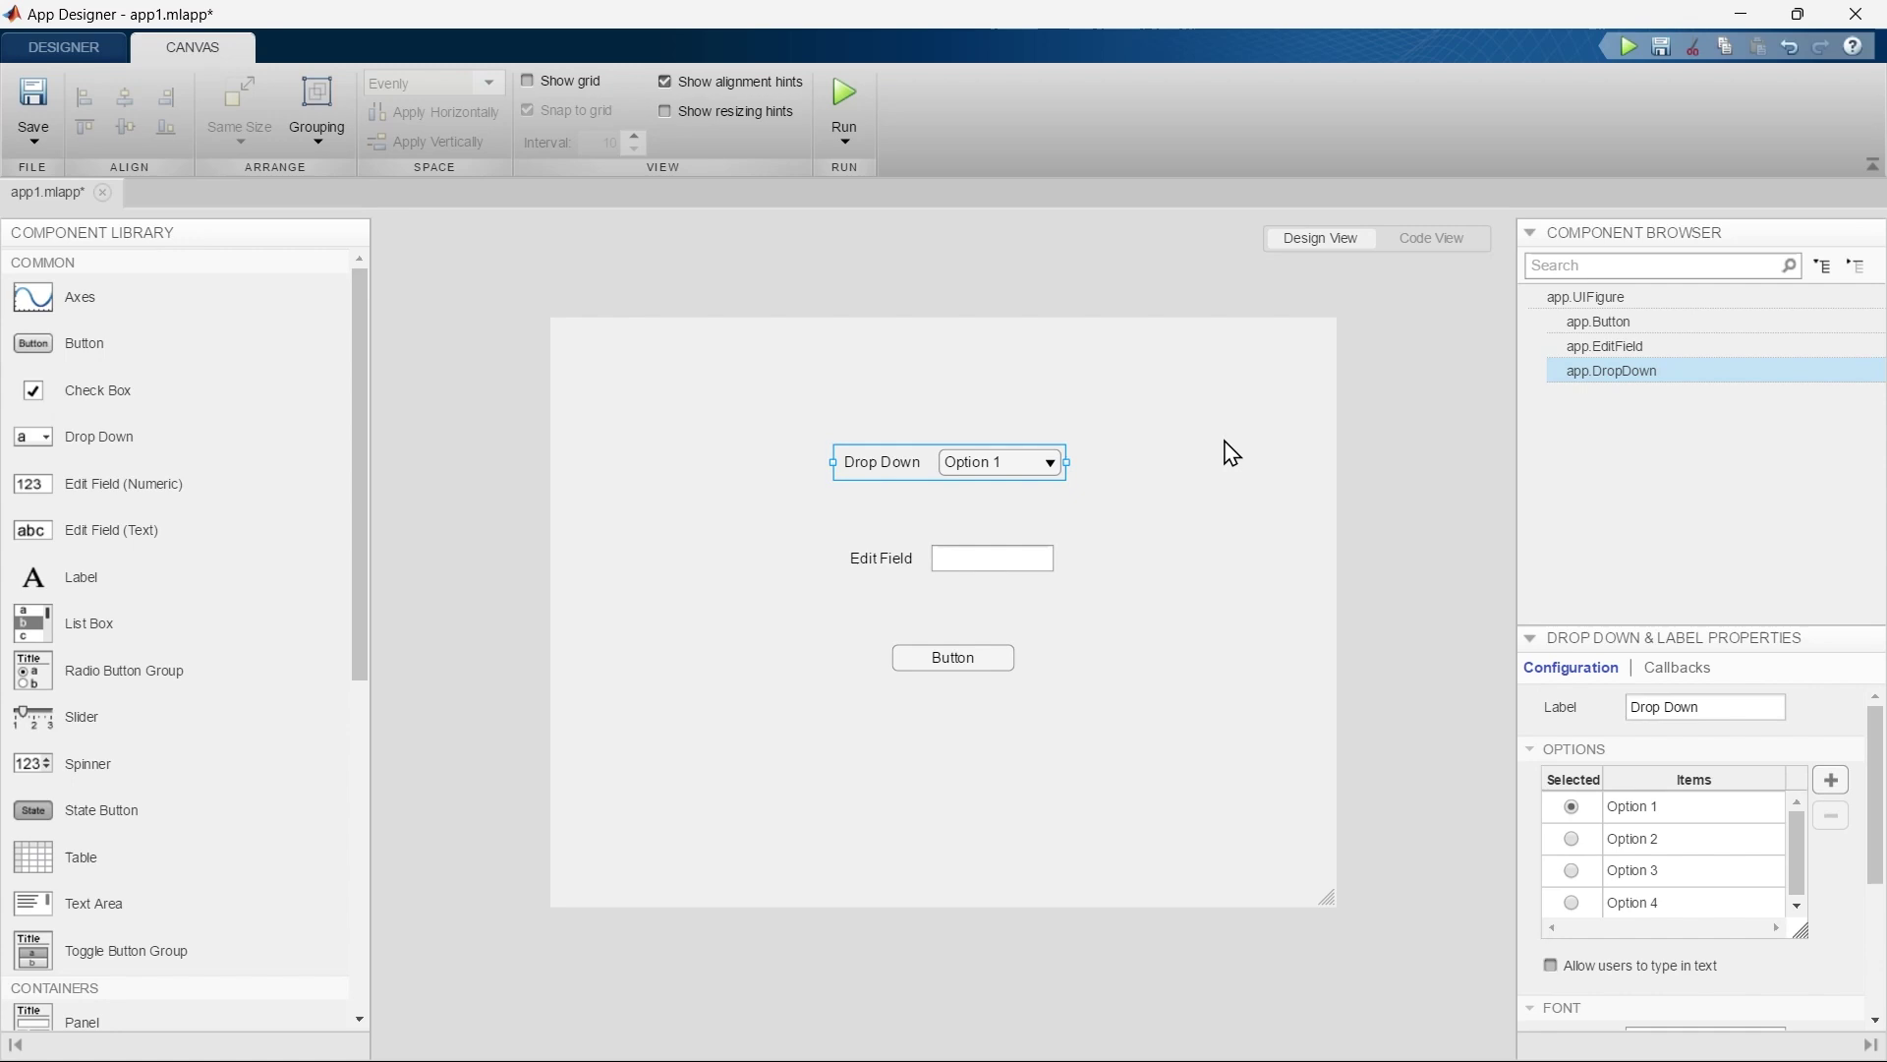
- Delete the Drop Down, Edit Field and Button from the canvas
key("Delete")
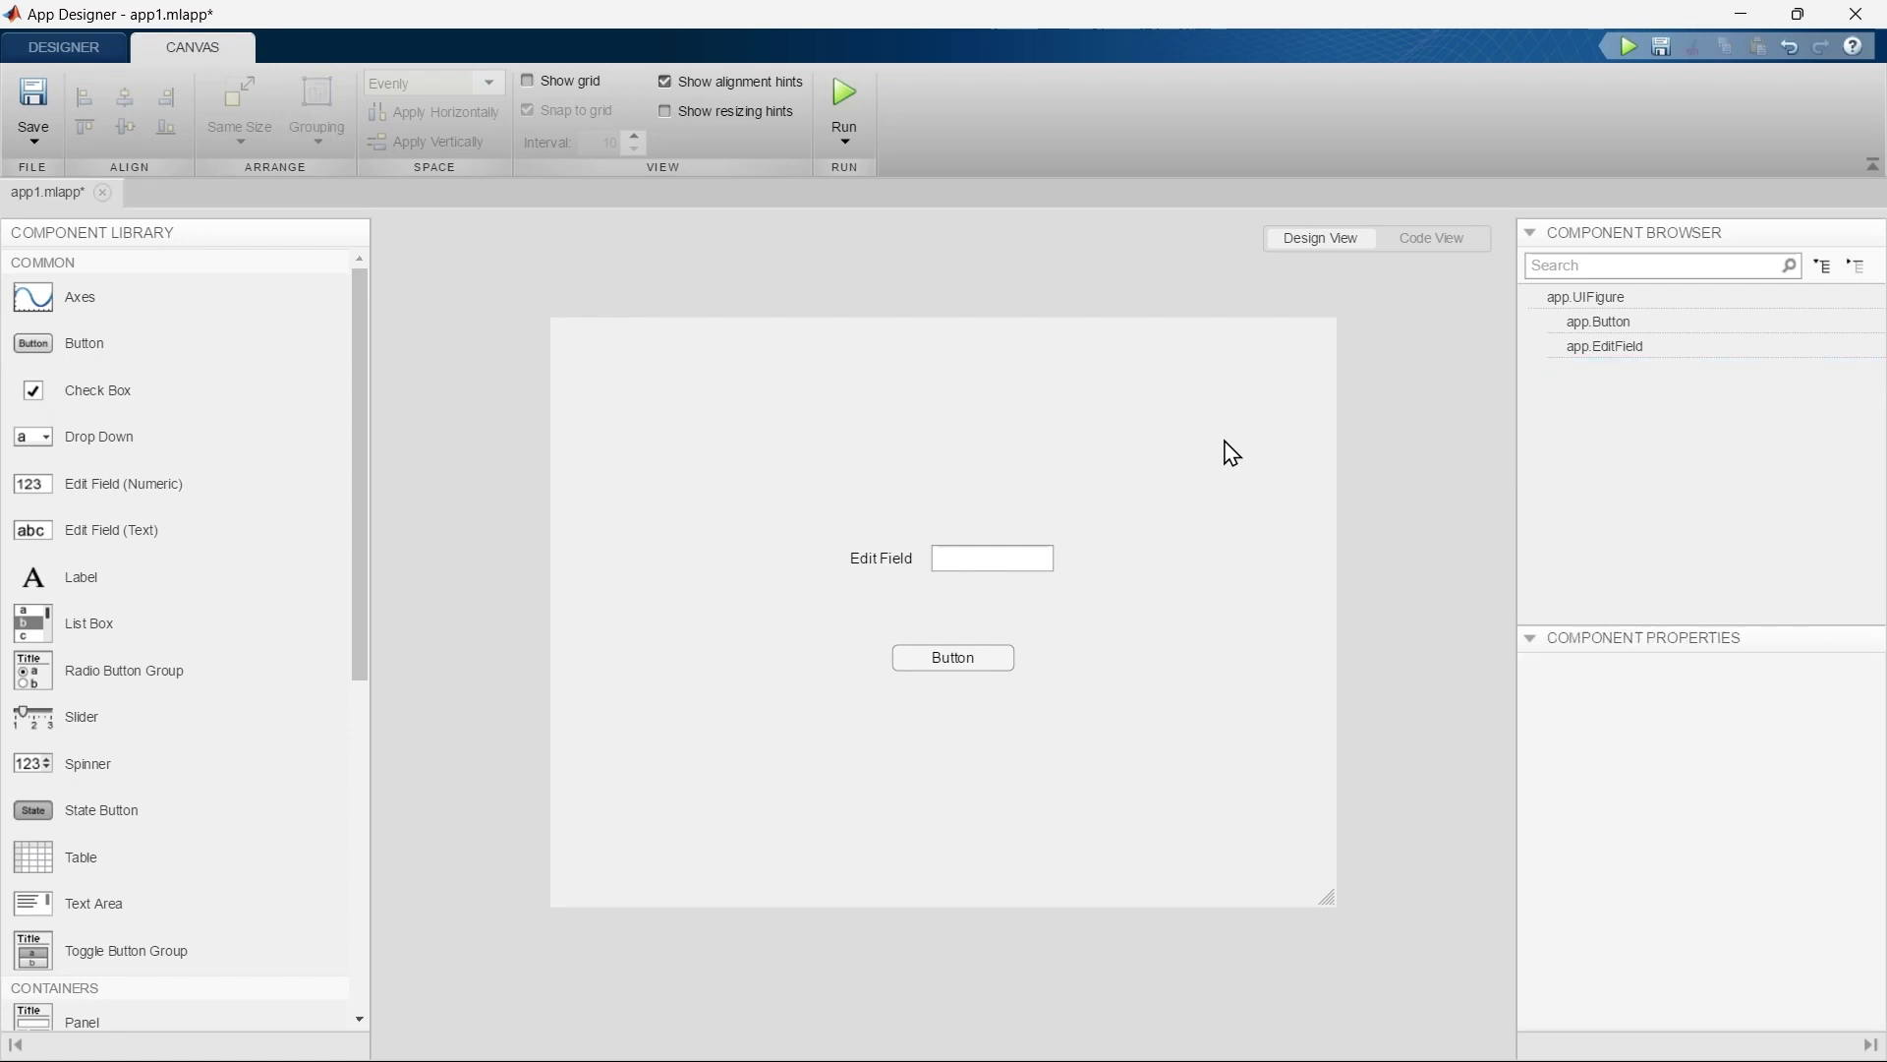
left_click(1065, 561)
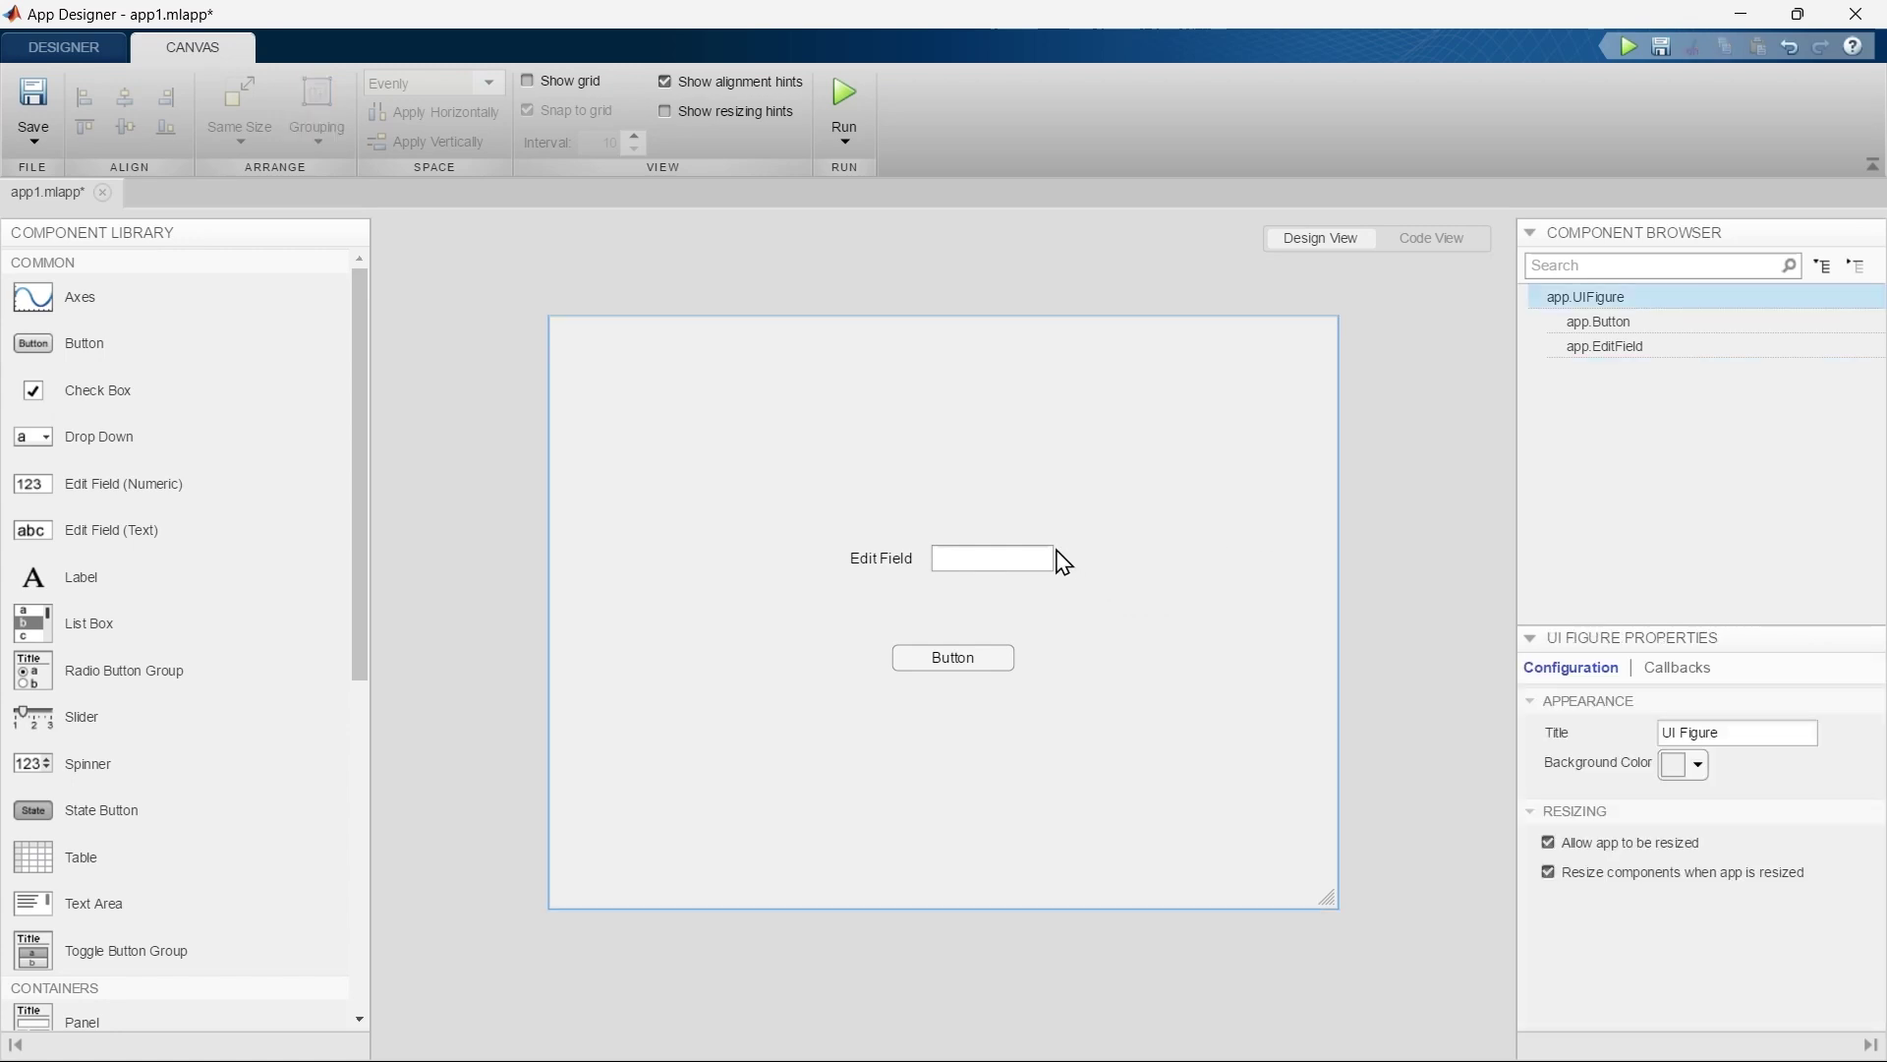
left_click(1023, 556)
key("Delete")
left_click(1000, 651)
key("Delete")
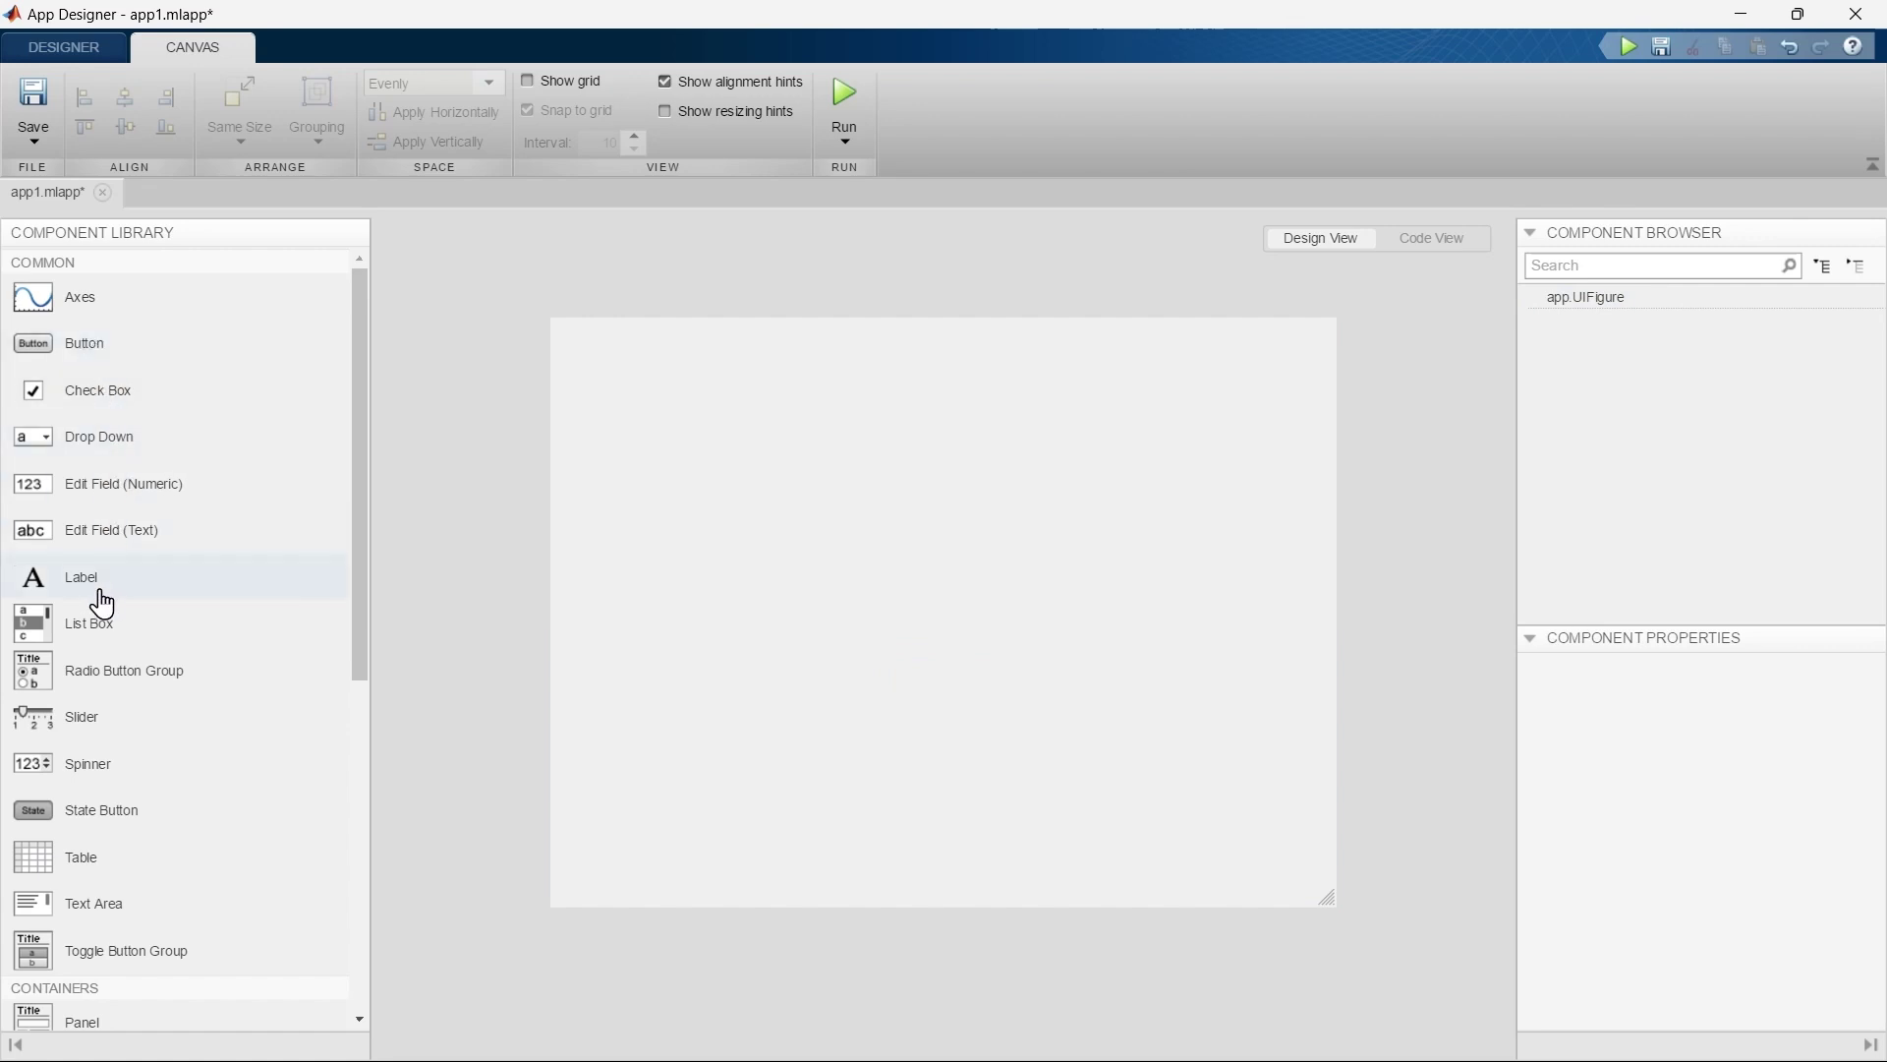
- Place a fresh text Edit Field with a Button below it on the empty canvas
left_click_drag(93, 539, 991, 511)
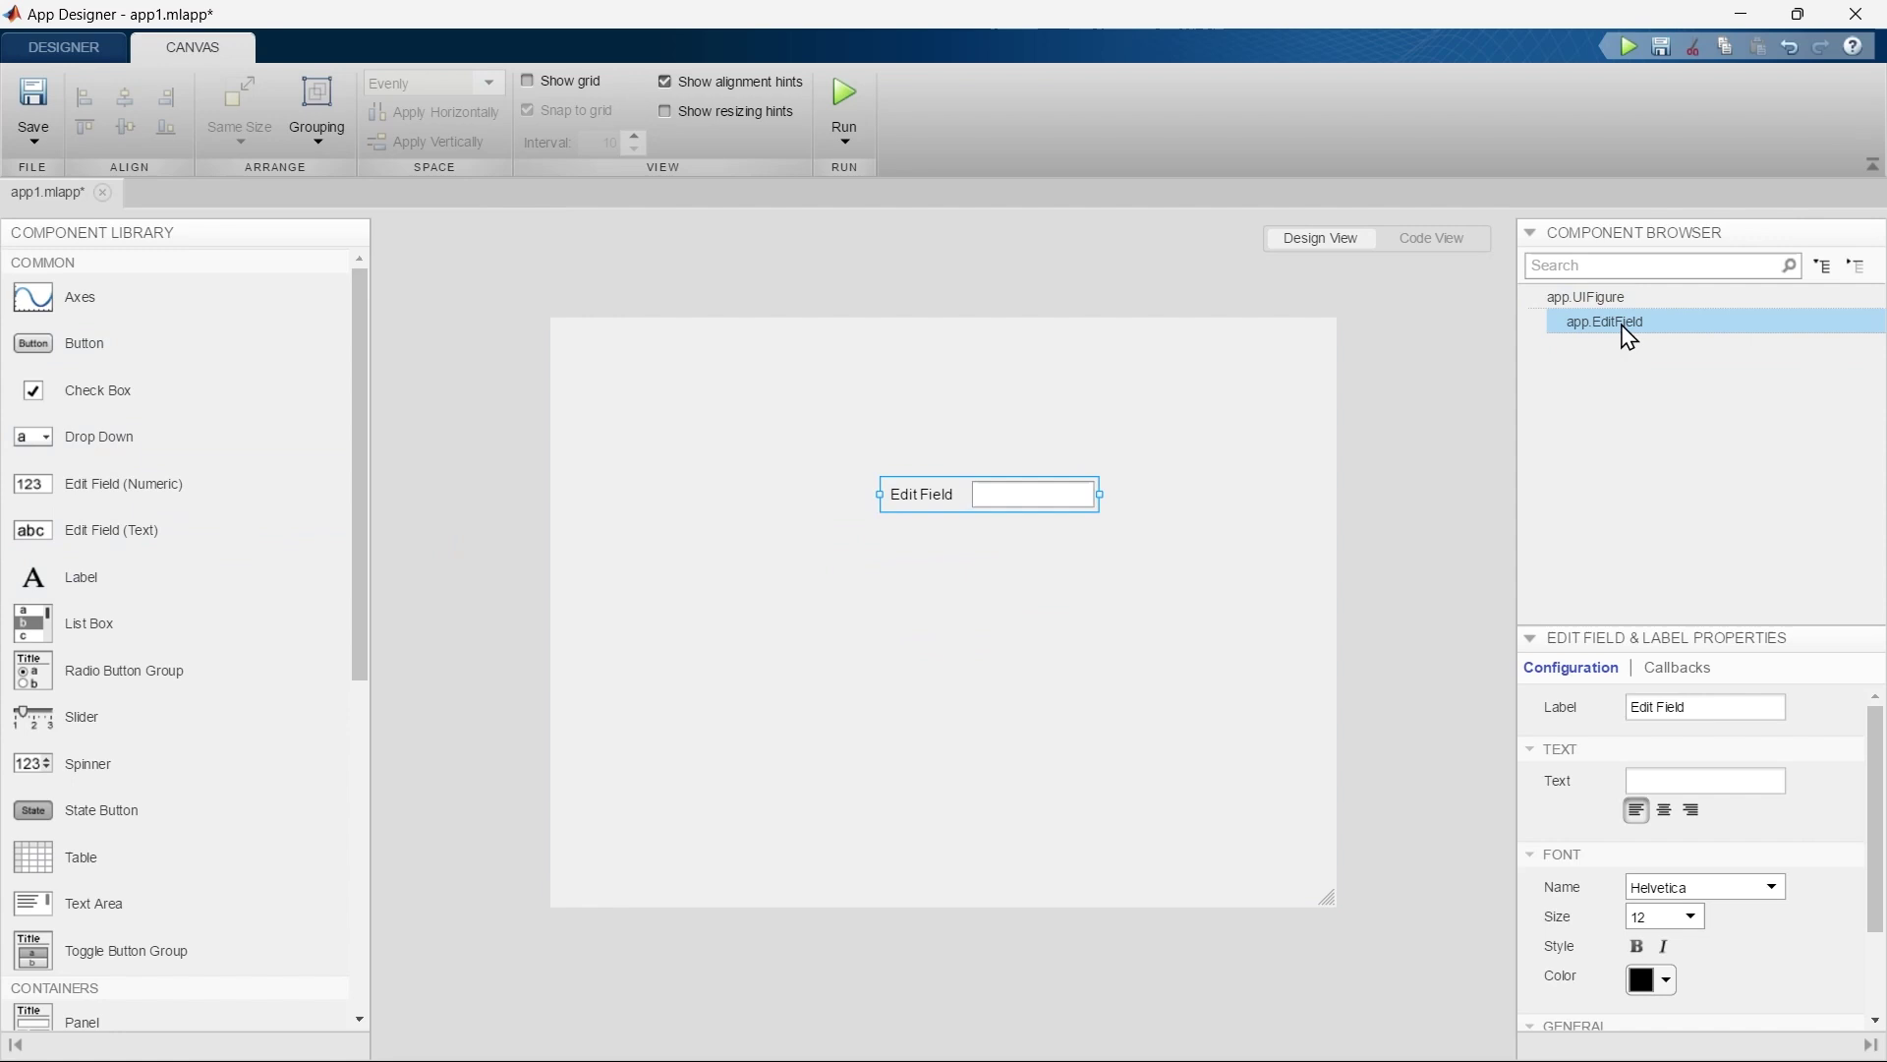
left_click_drag(116, 346, 1014, 601)
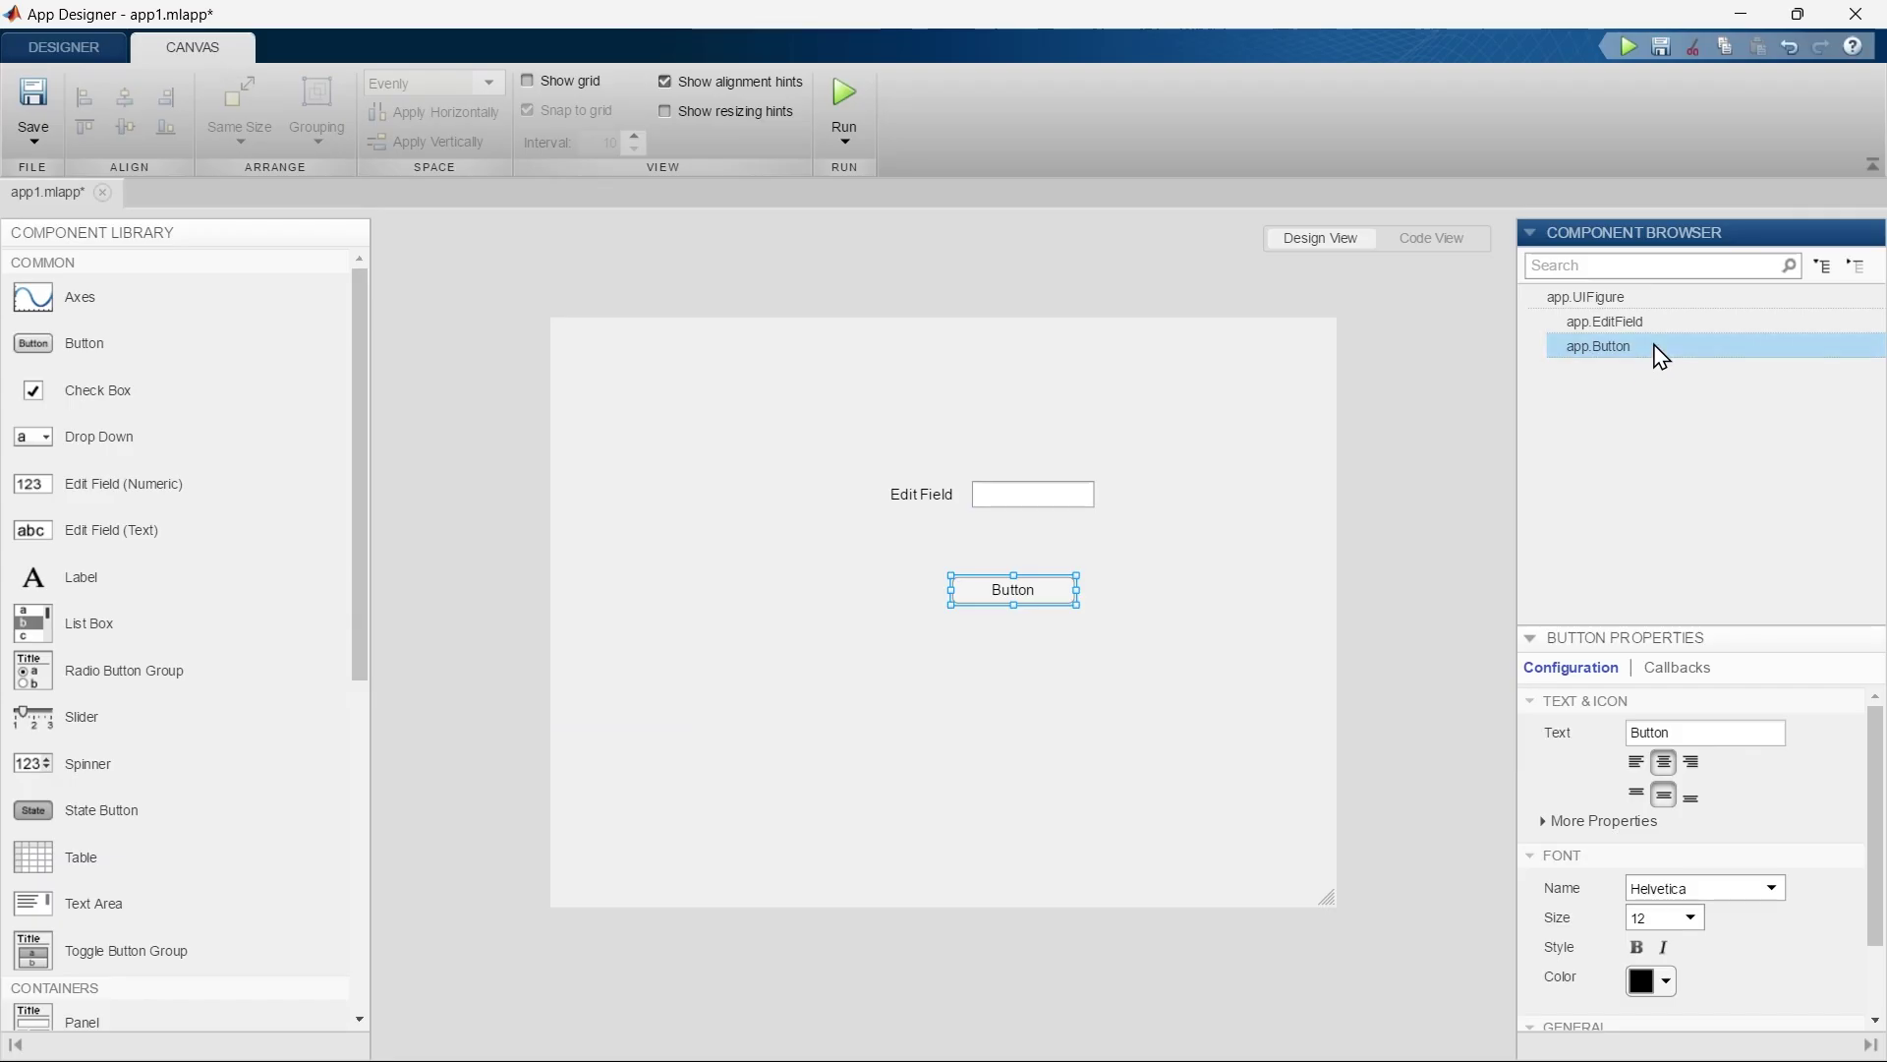
left_click(1549, 436)
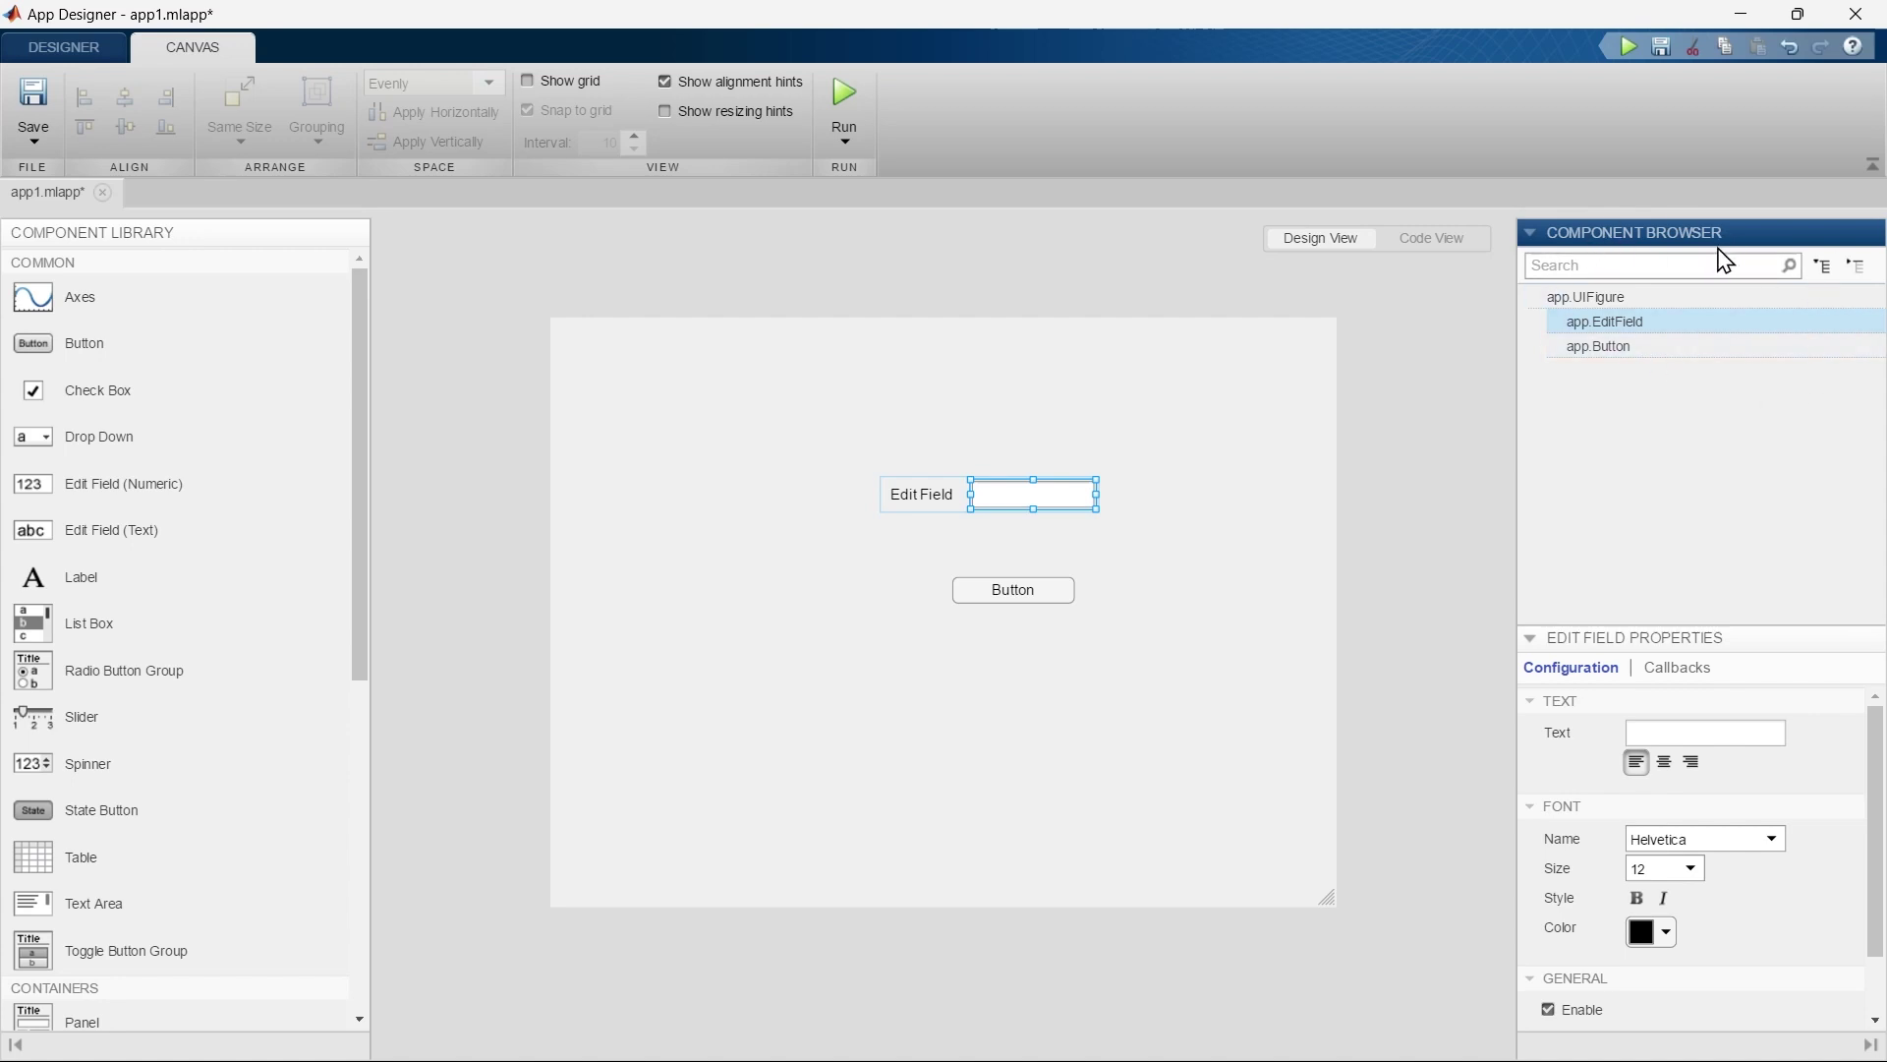
- Select the Button below the Edit Field to show its Button Properties panel
left_click(1784, 651)
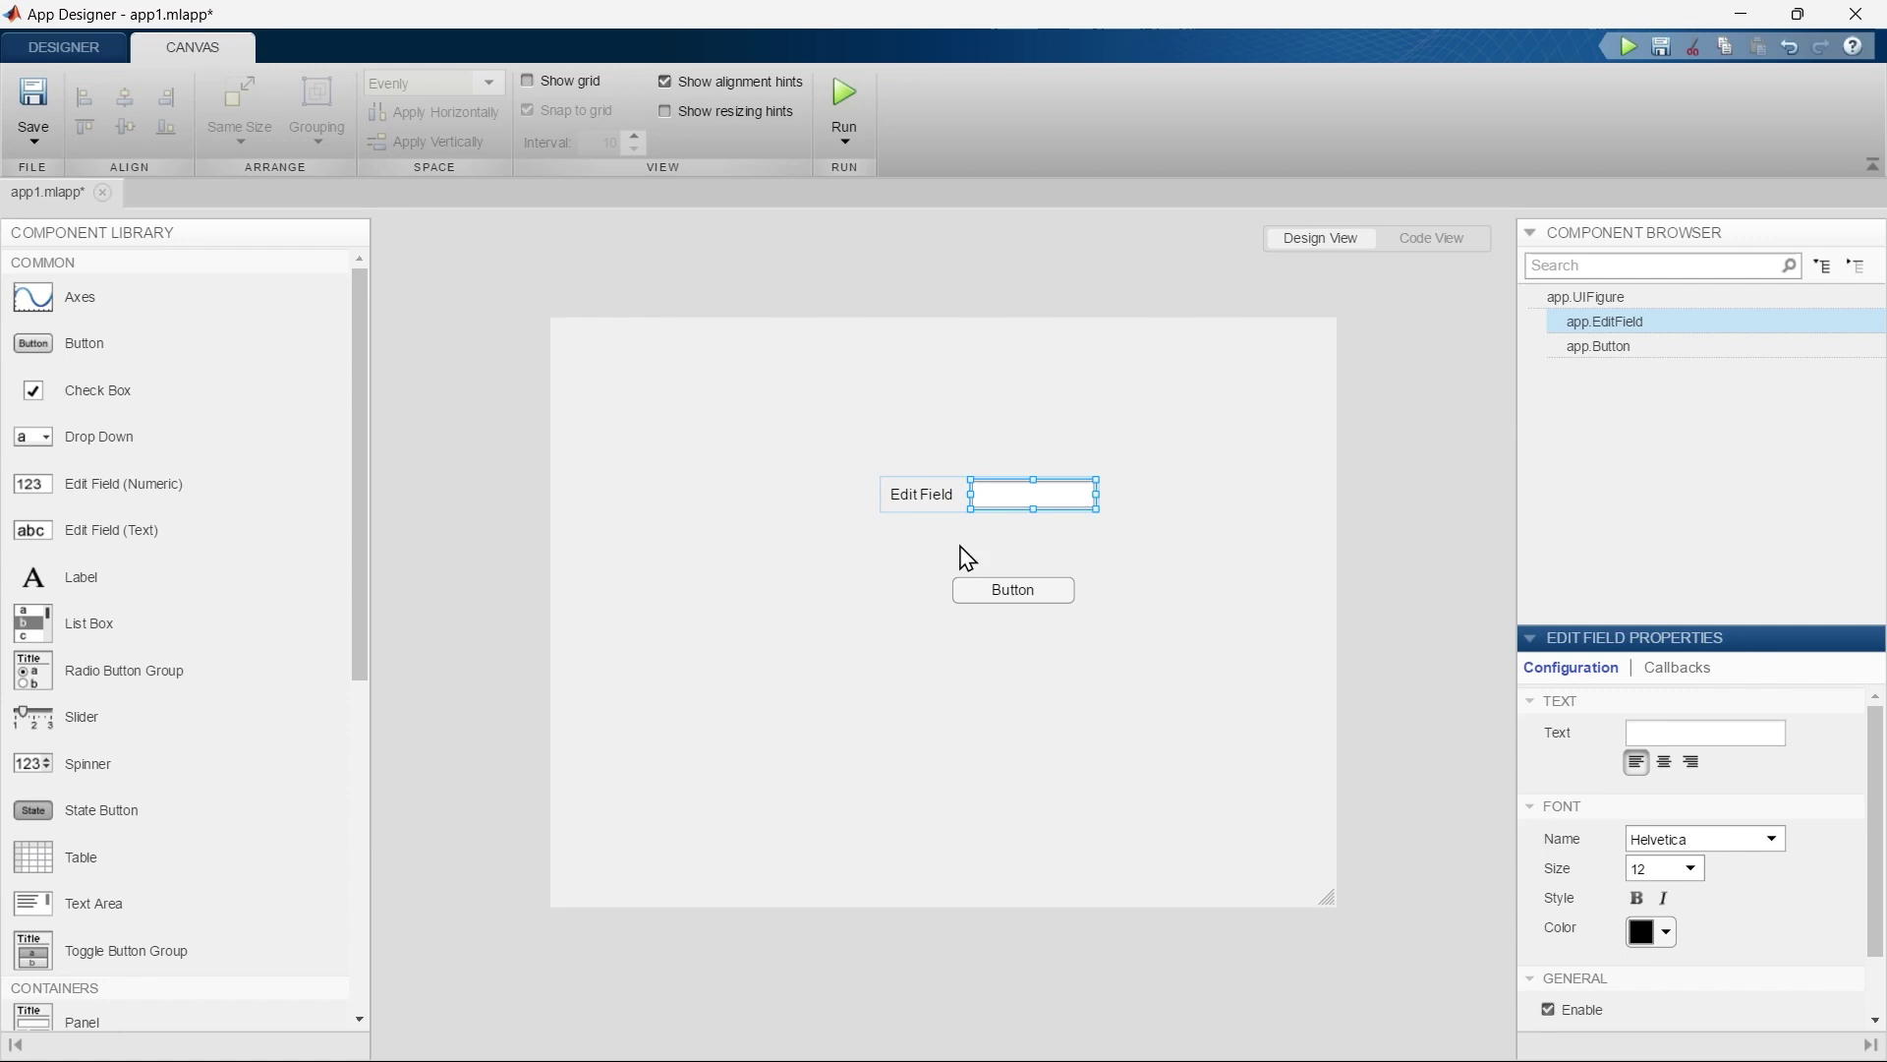
left_click(995, 596)
left_click(937, 495)
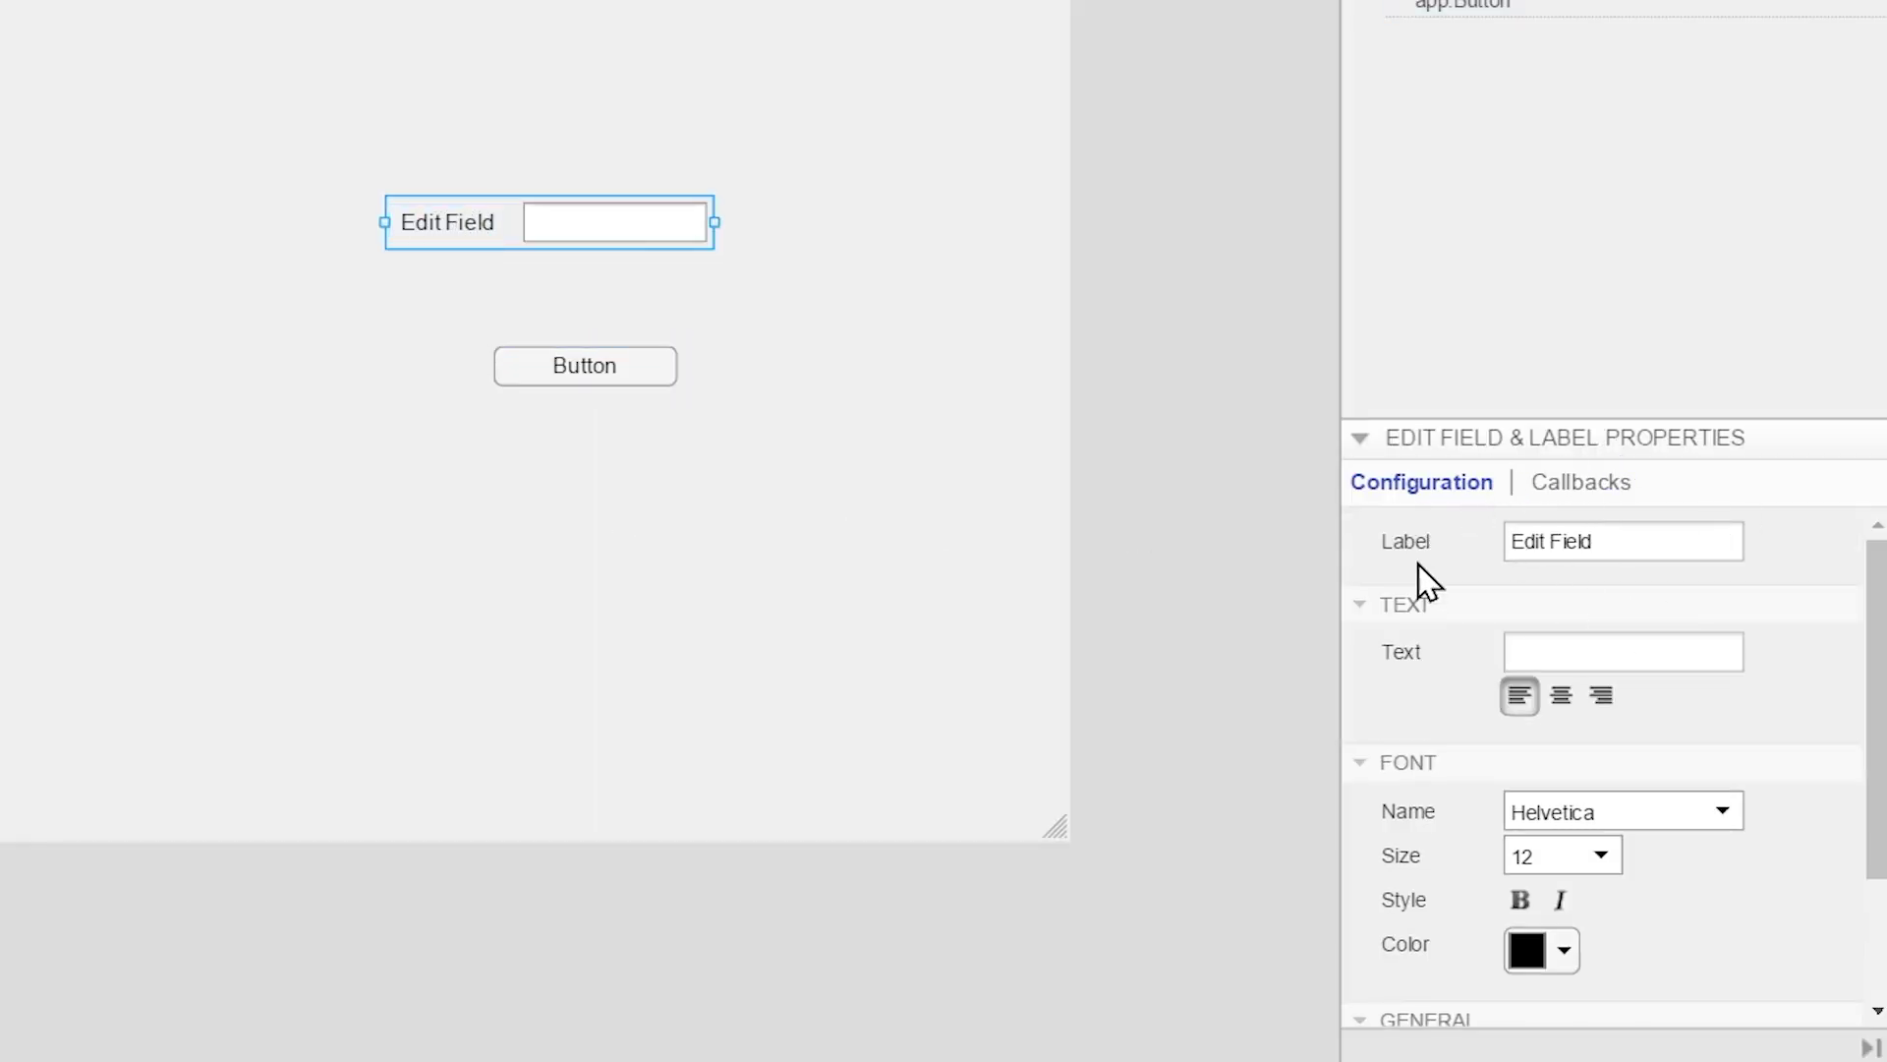
left_click(578, 360)
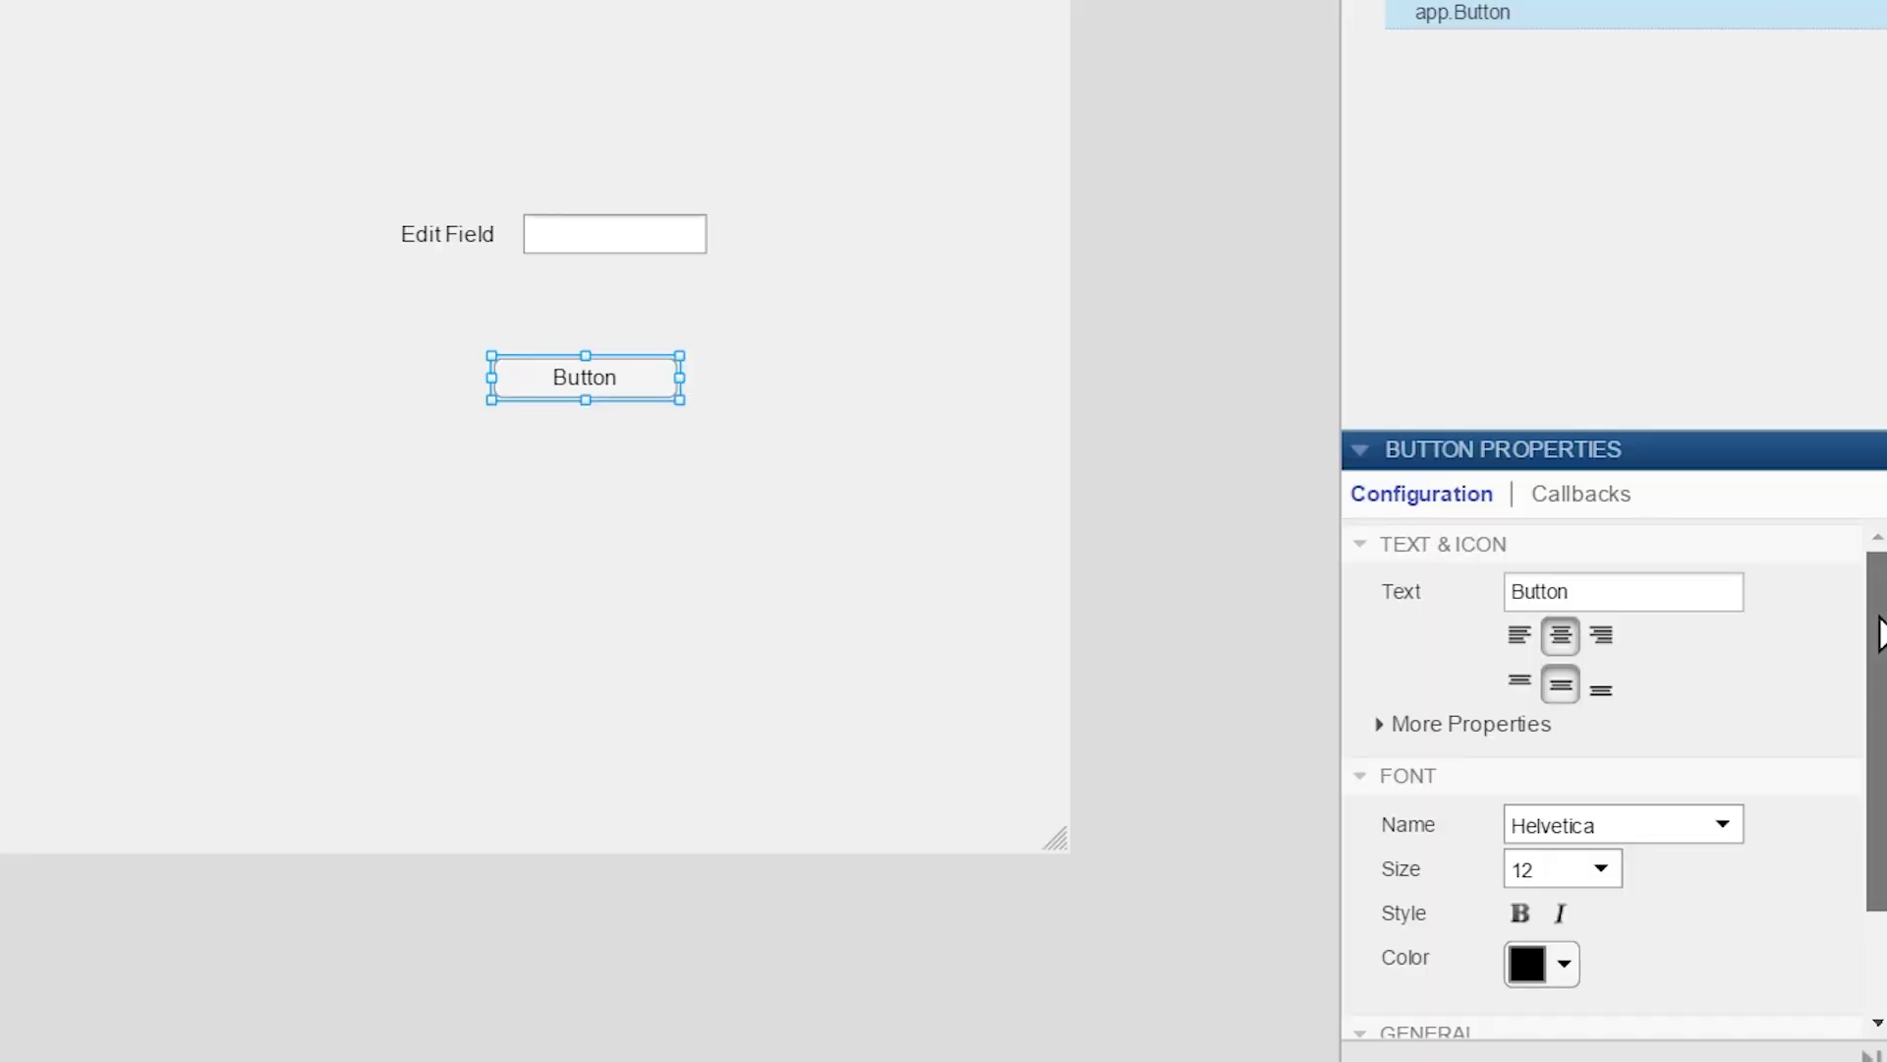
- Give the button left-aligned text in 36-point bold BankGothic Md BT
left_click_drag(1869, 759, 1880, 789)
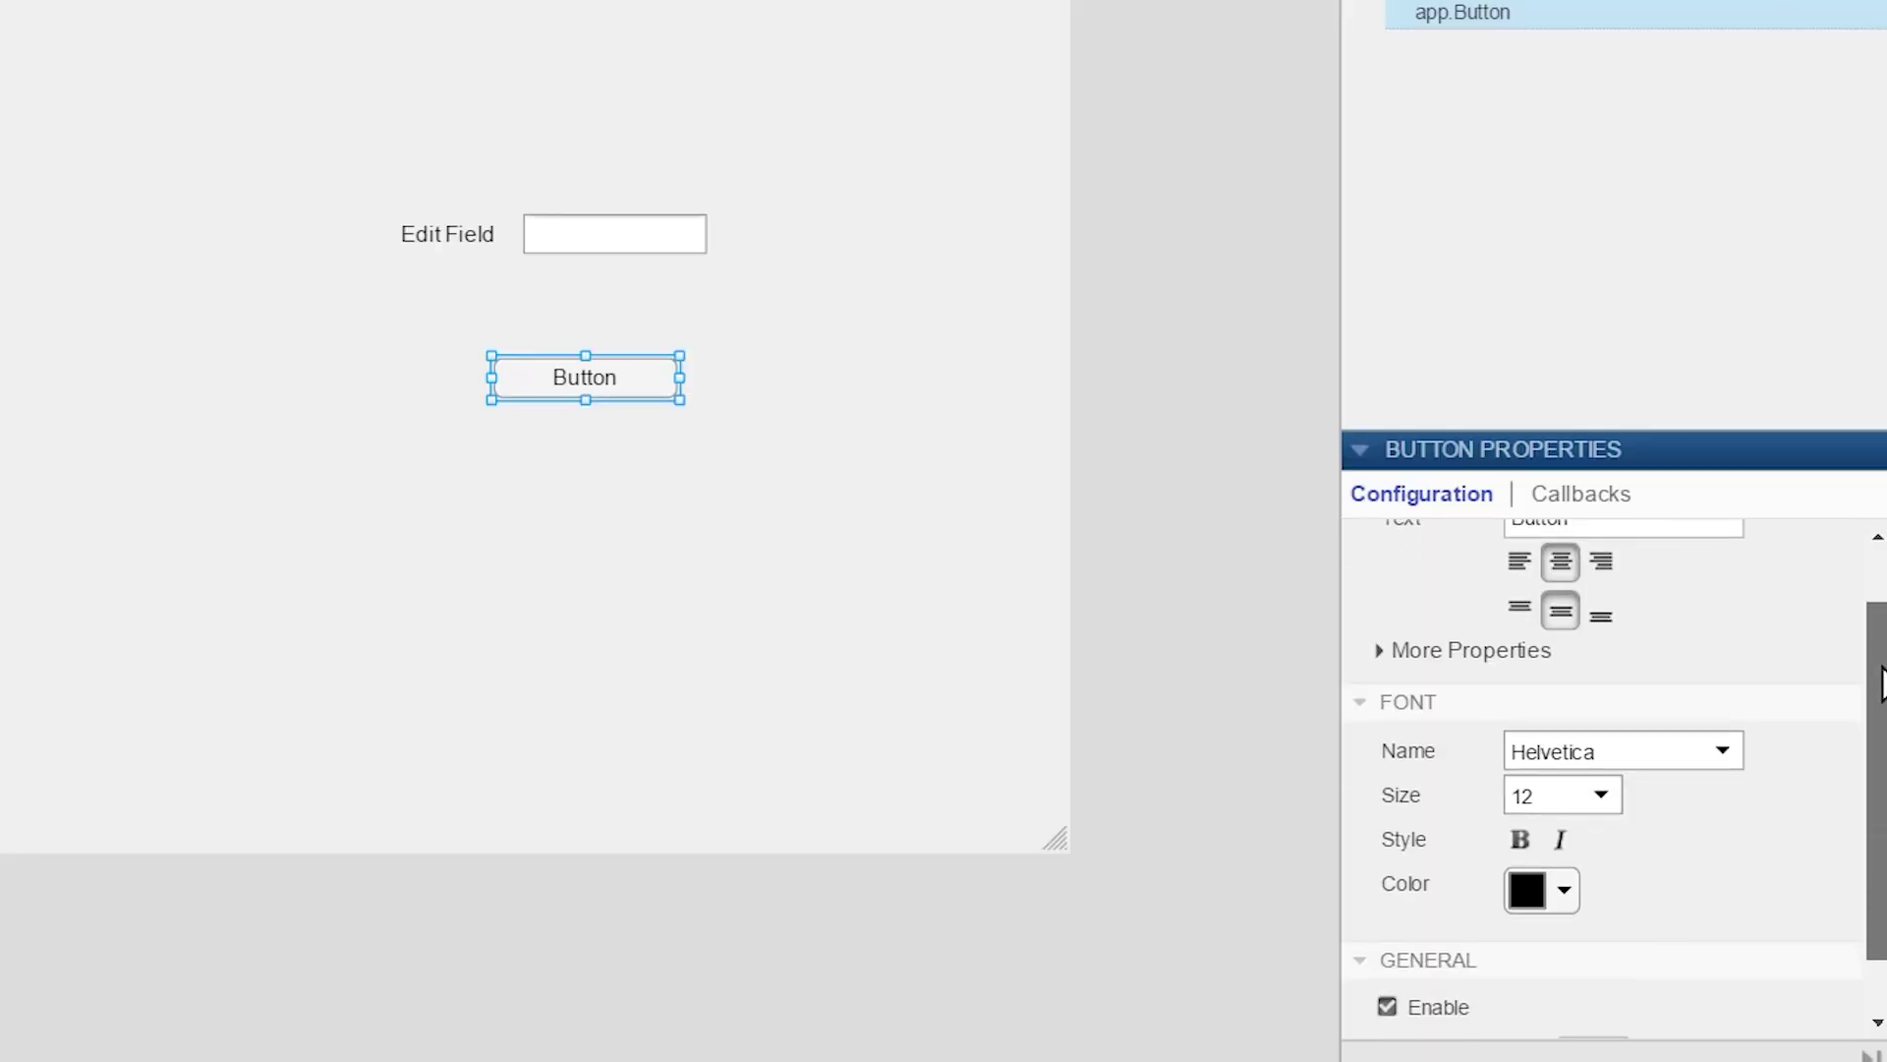
left_click_drag(1880, 683, 1878, 657)
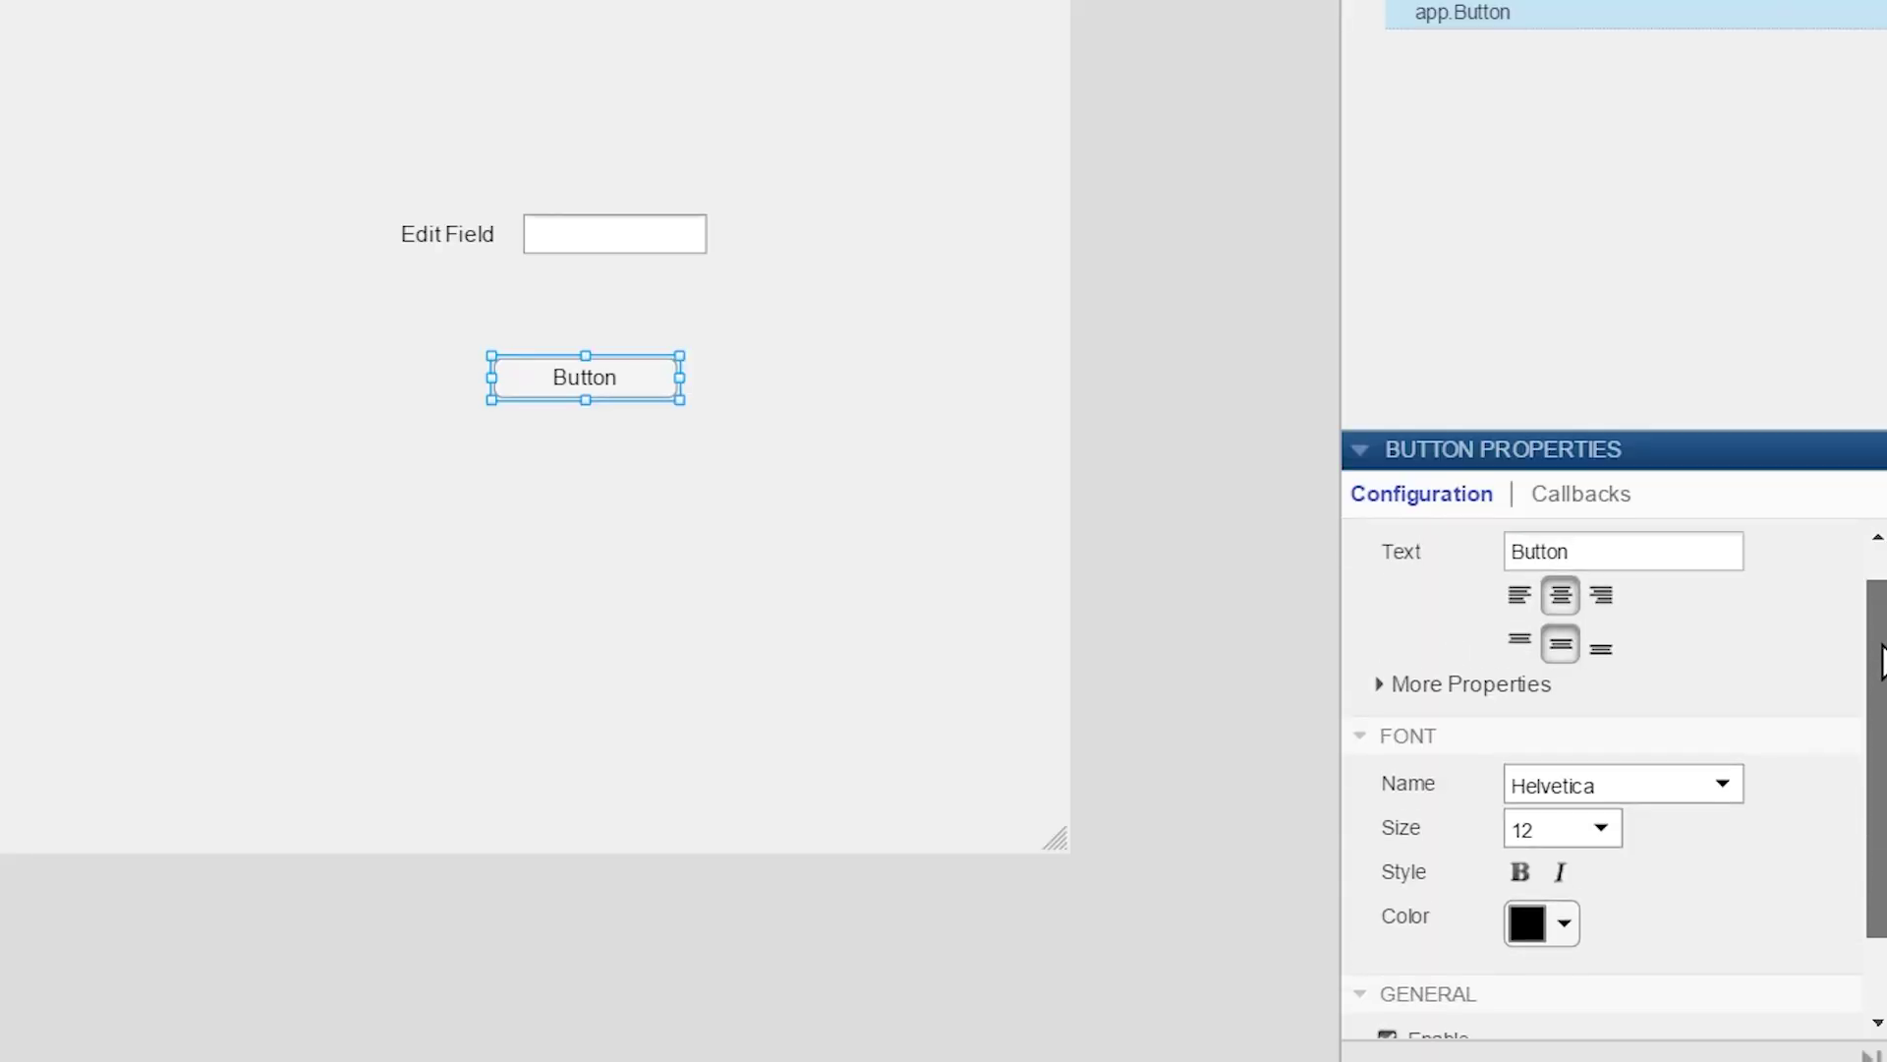
left_click(1602, 600)
left_click(1519, 595)
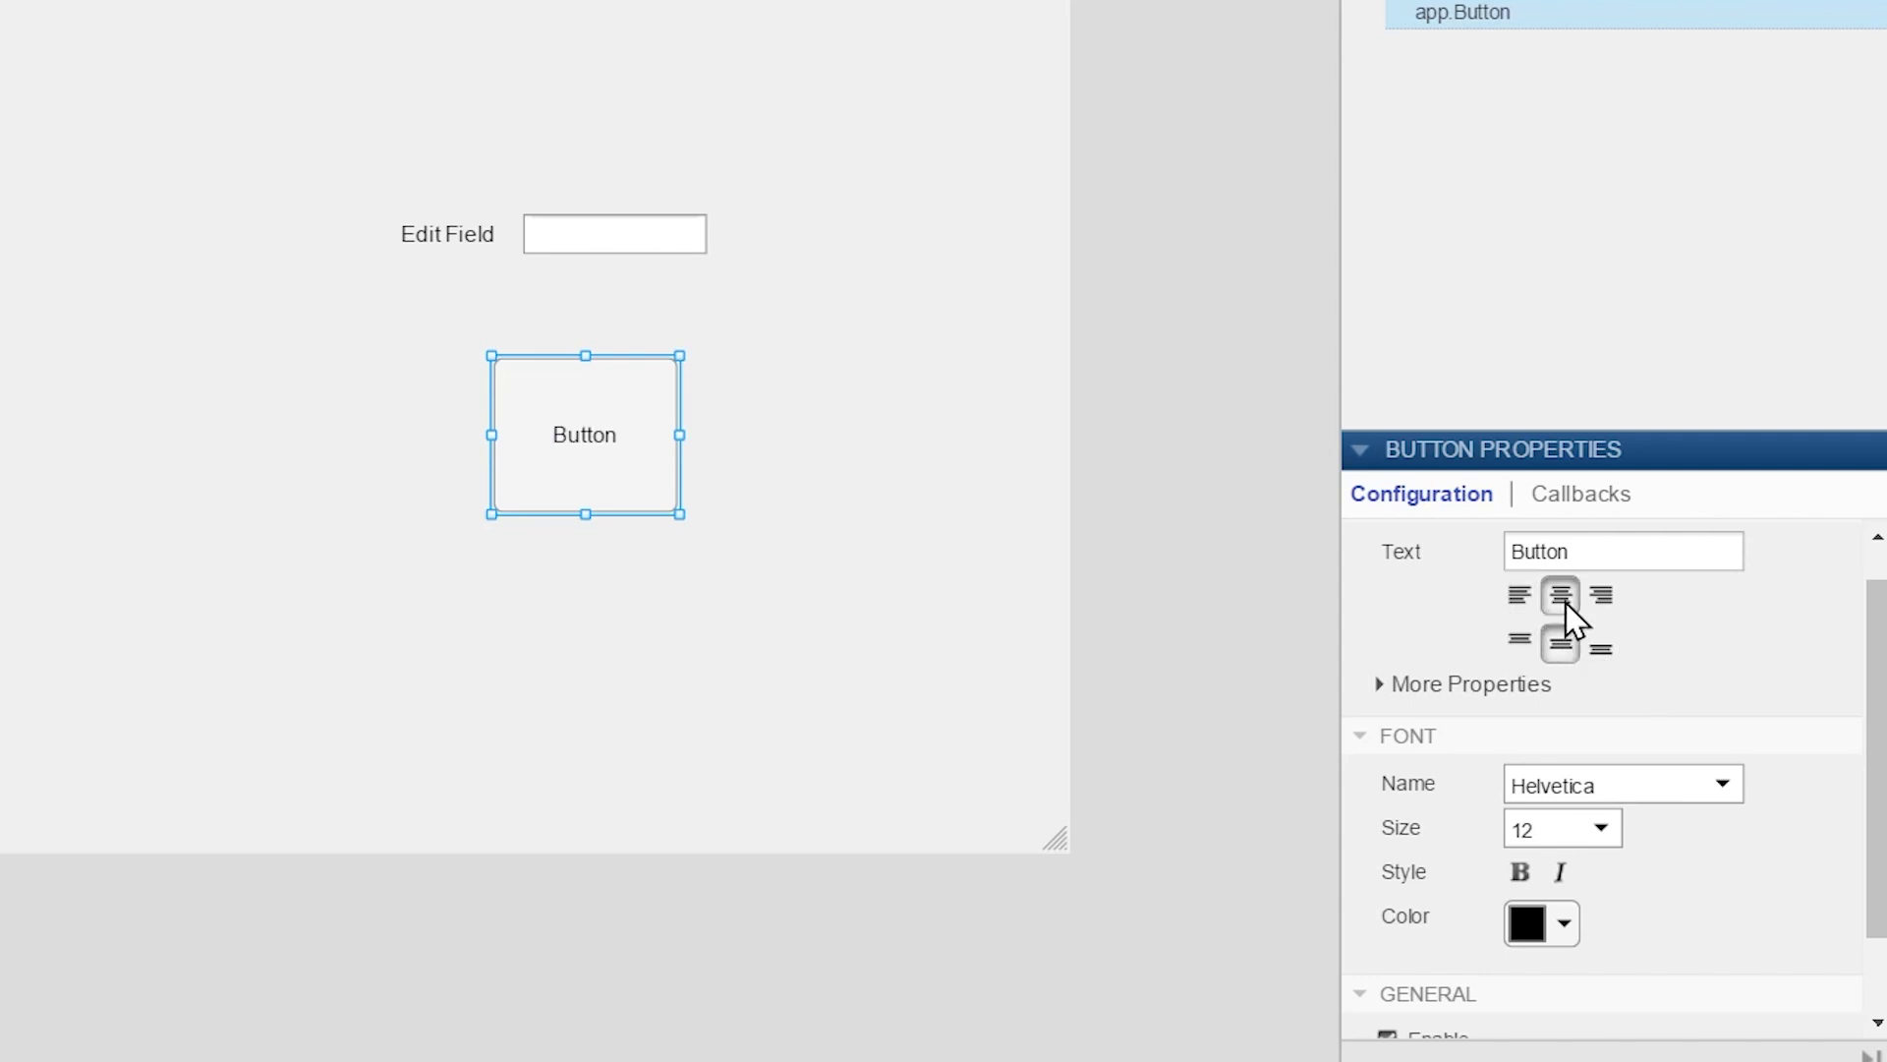
scroll(1799, 693, "down", 1)
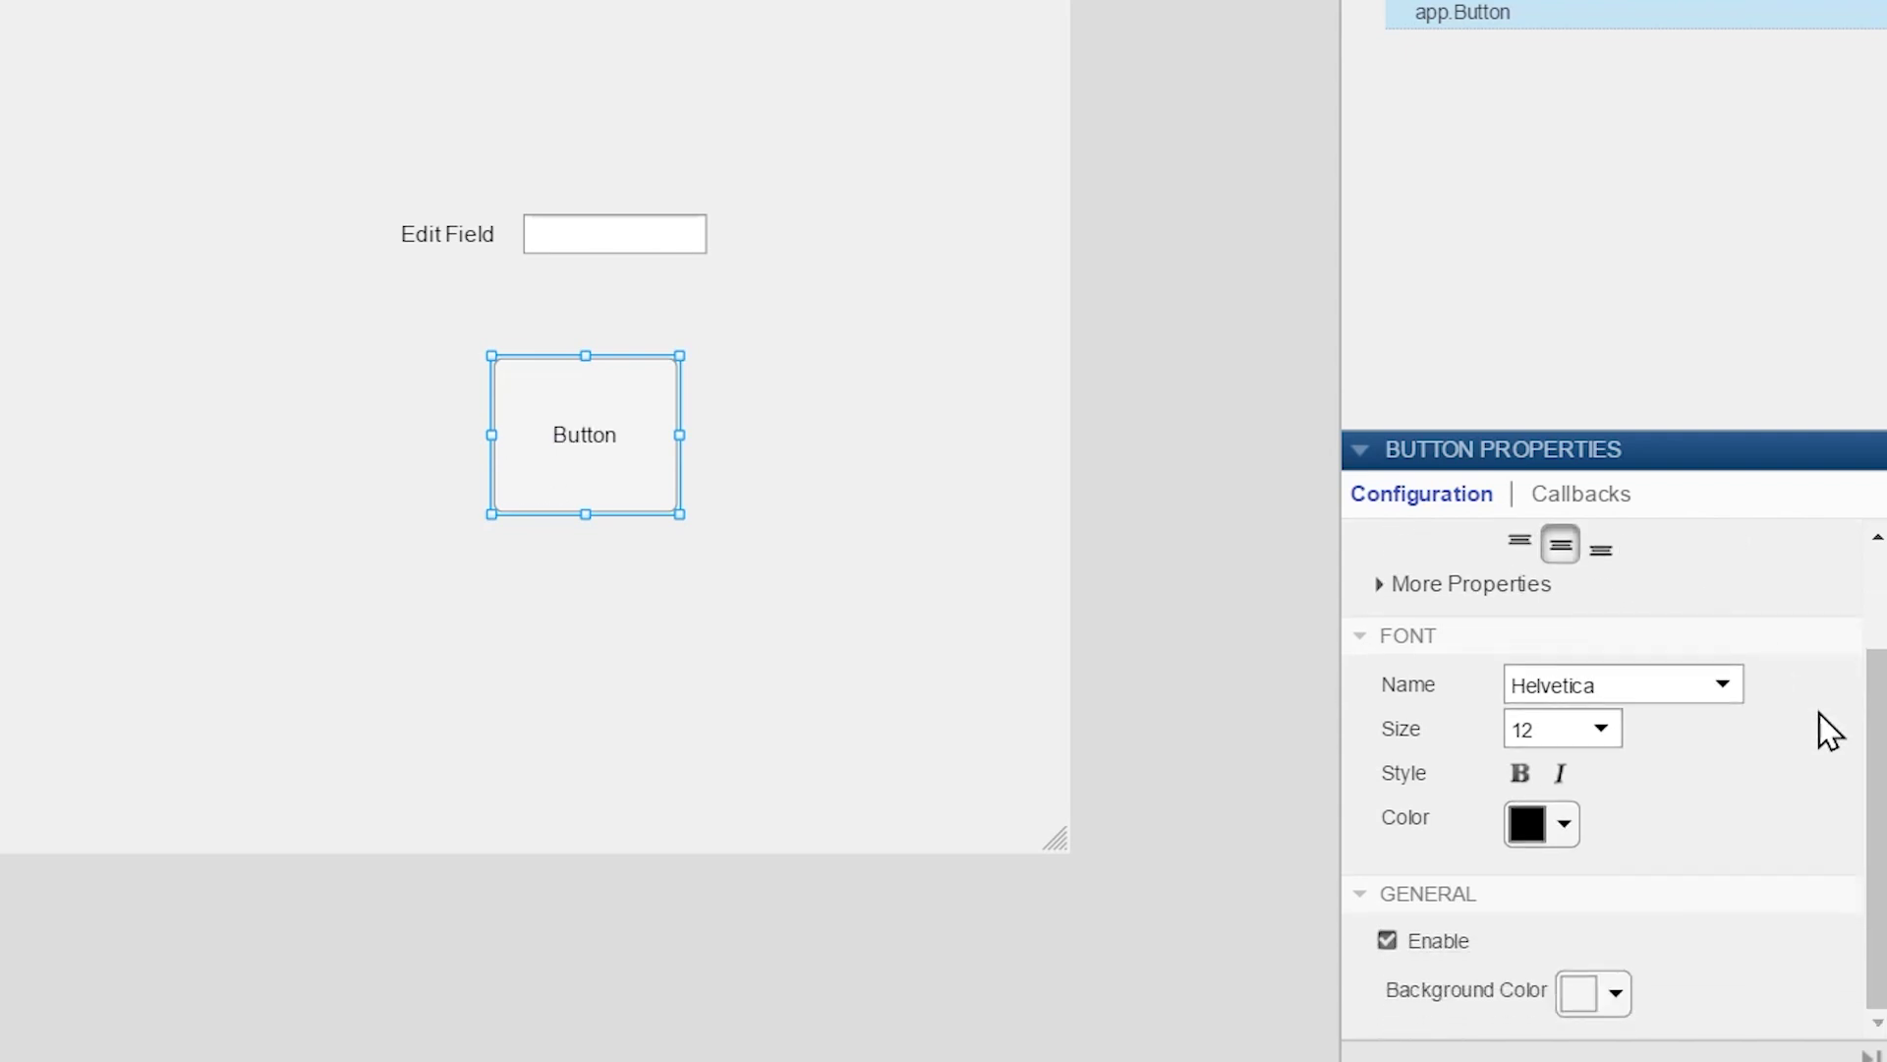
left_click(1718, 688)
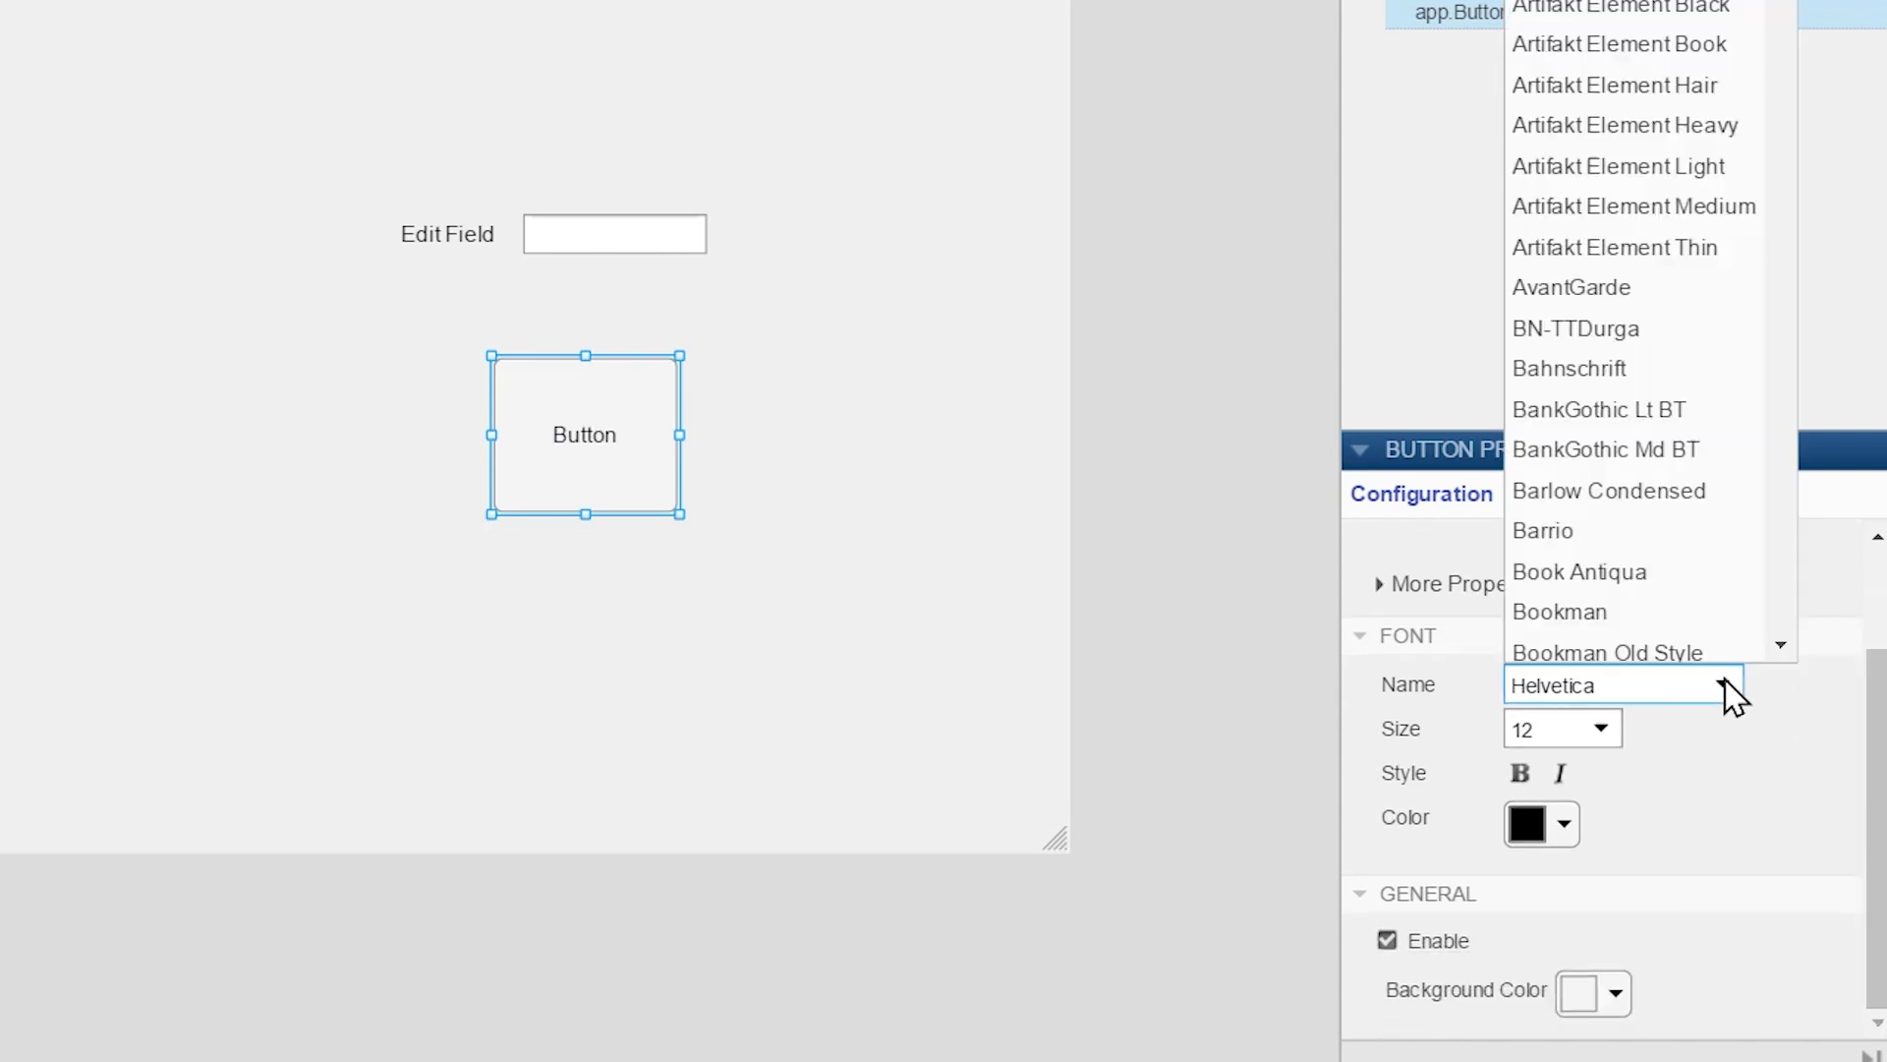
left_click(1648, 444)
left_click(1602, 728)
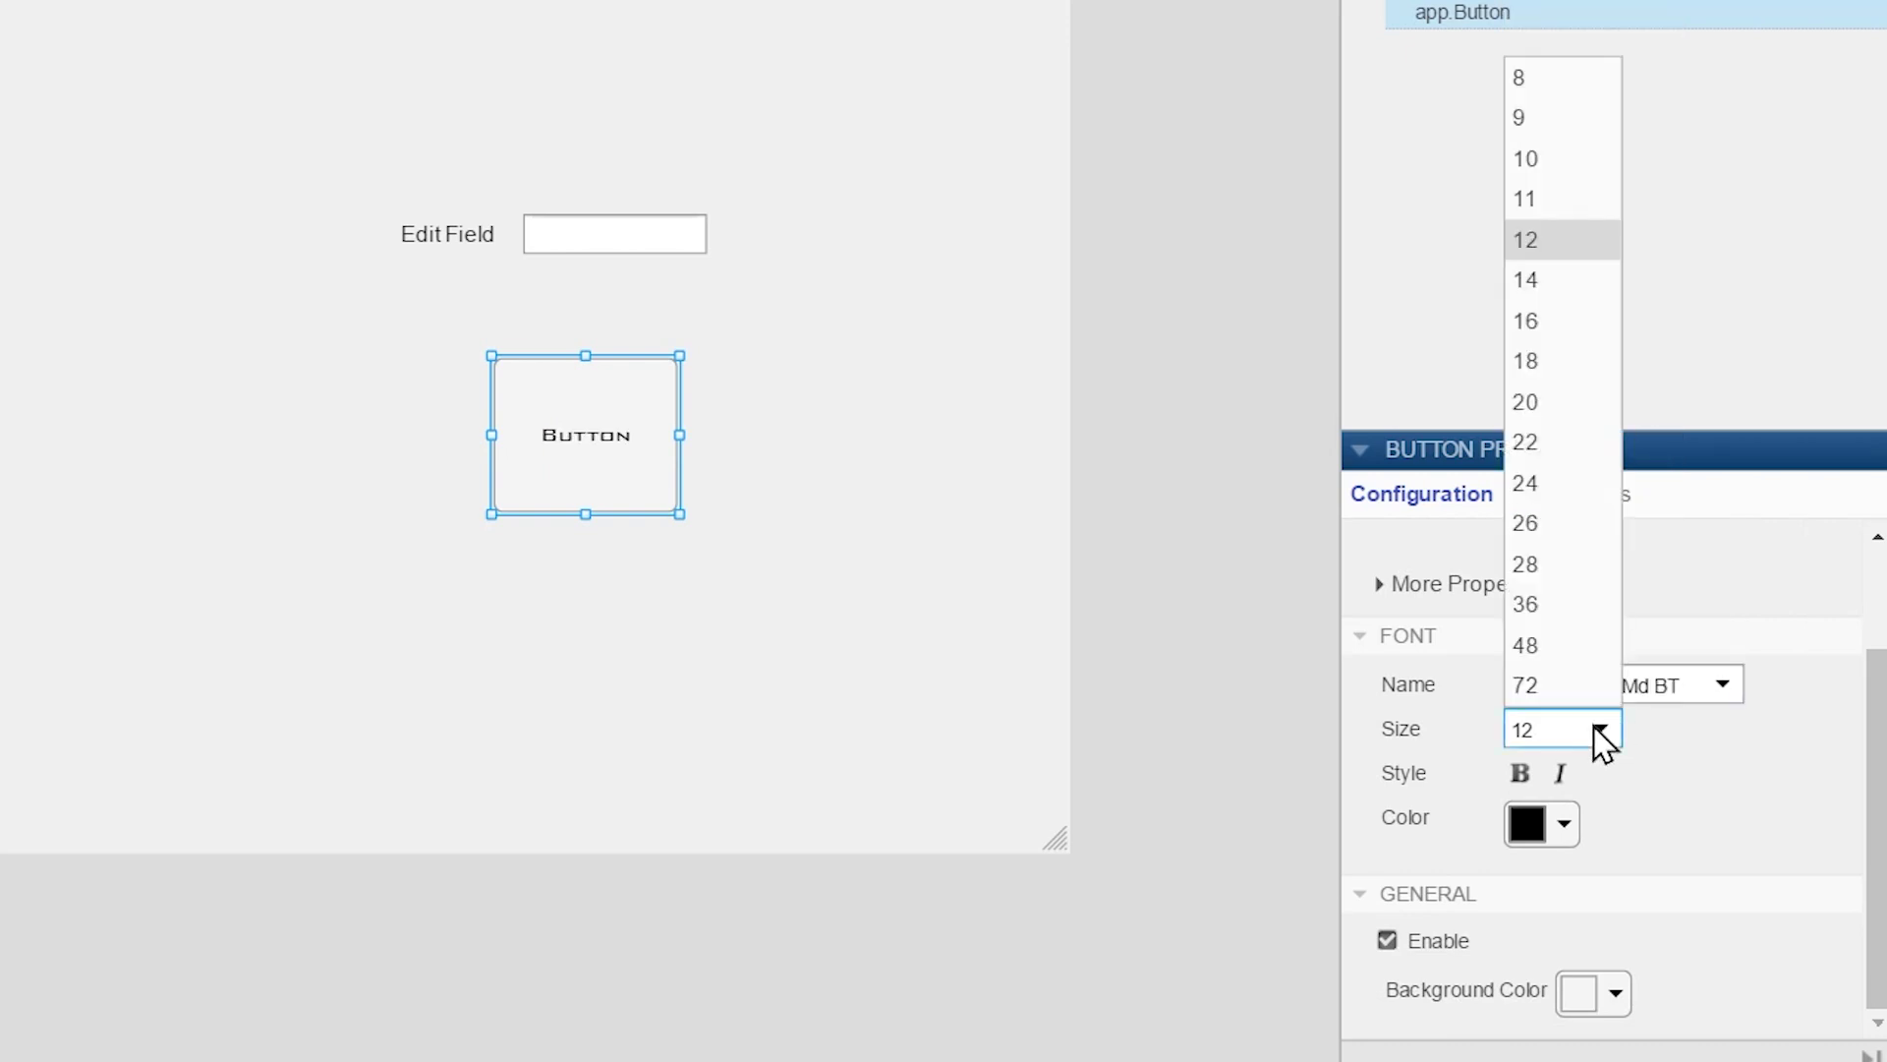
left_click(1571, 624)
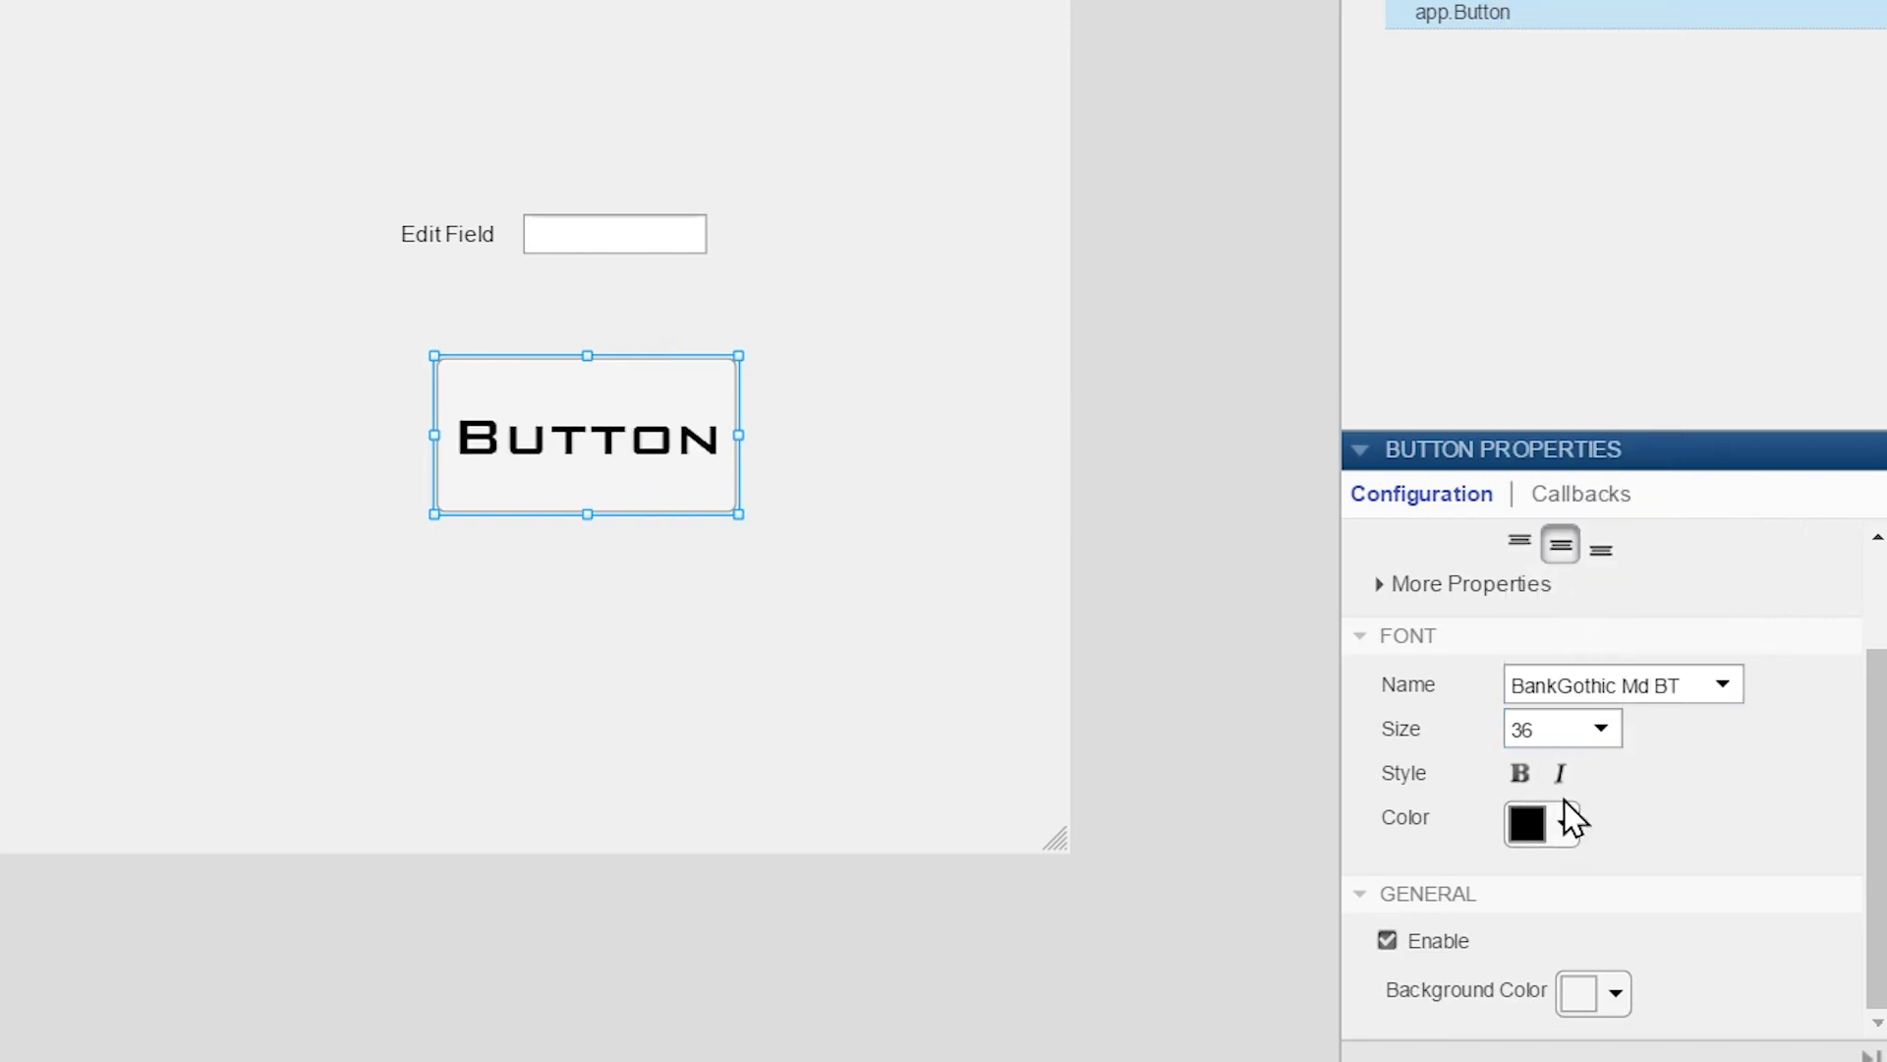
left_click(1520, 773)
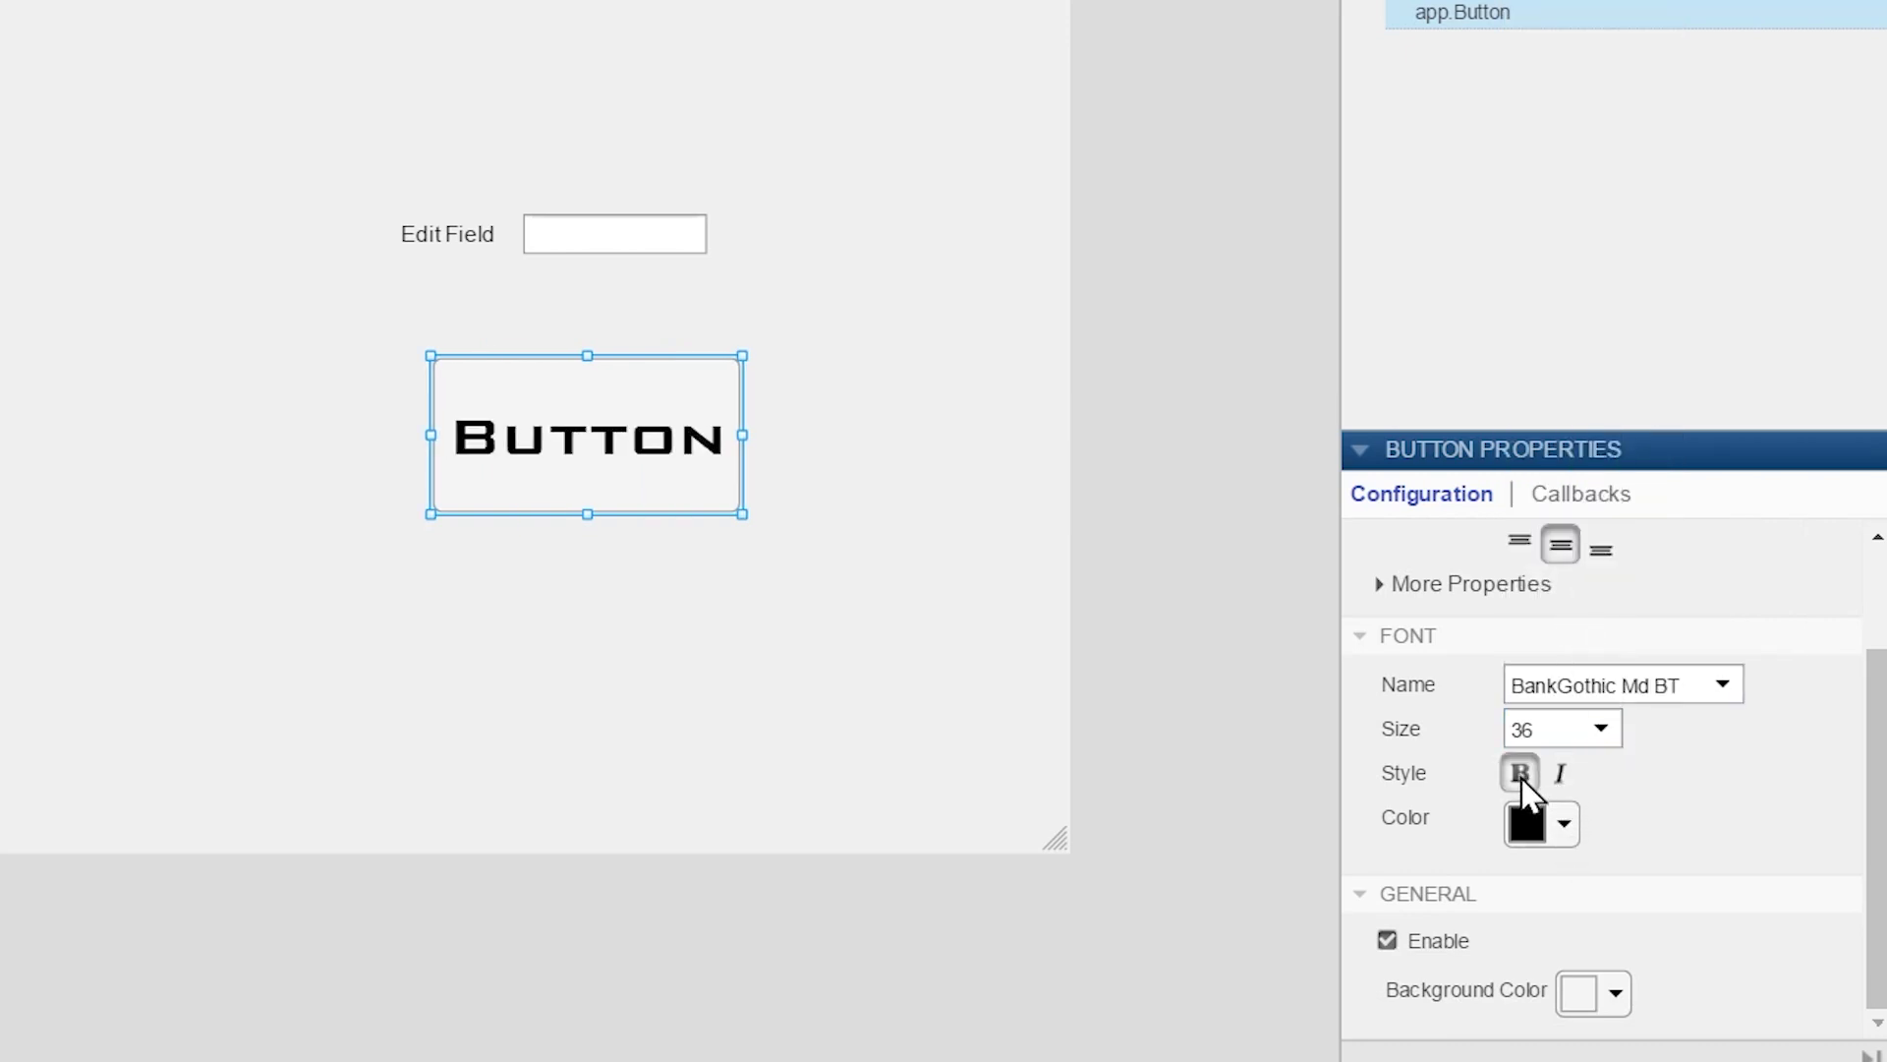
- Make the button text black on a blue background
left_click(1566, 826)
left_click(1302, 432)
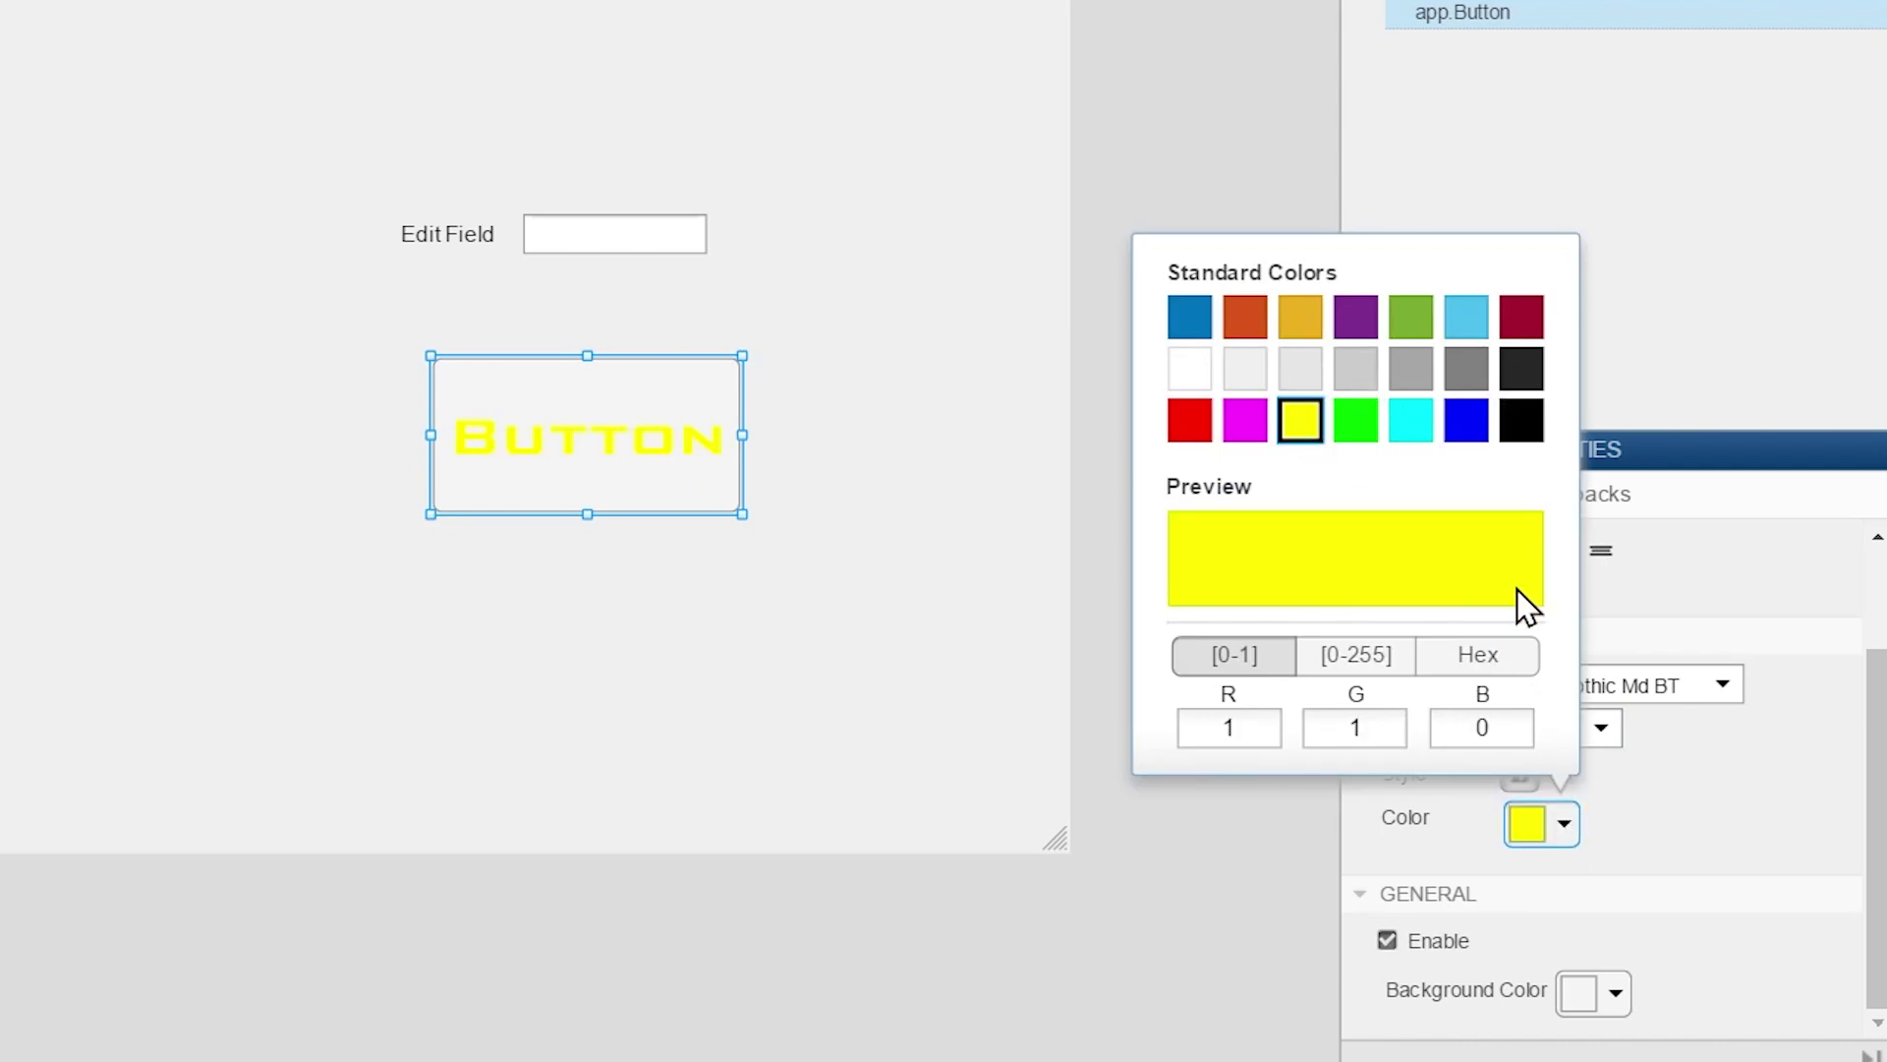
left_click(1522, 420)
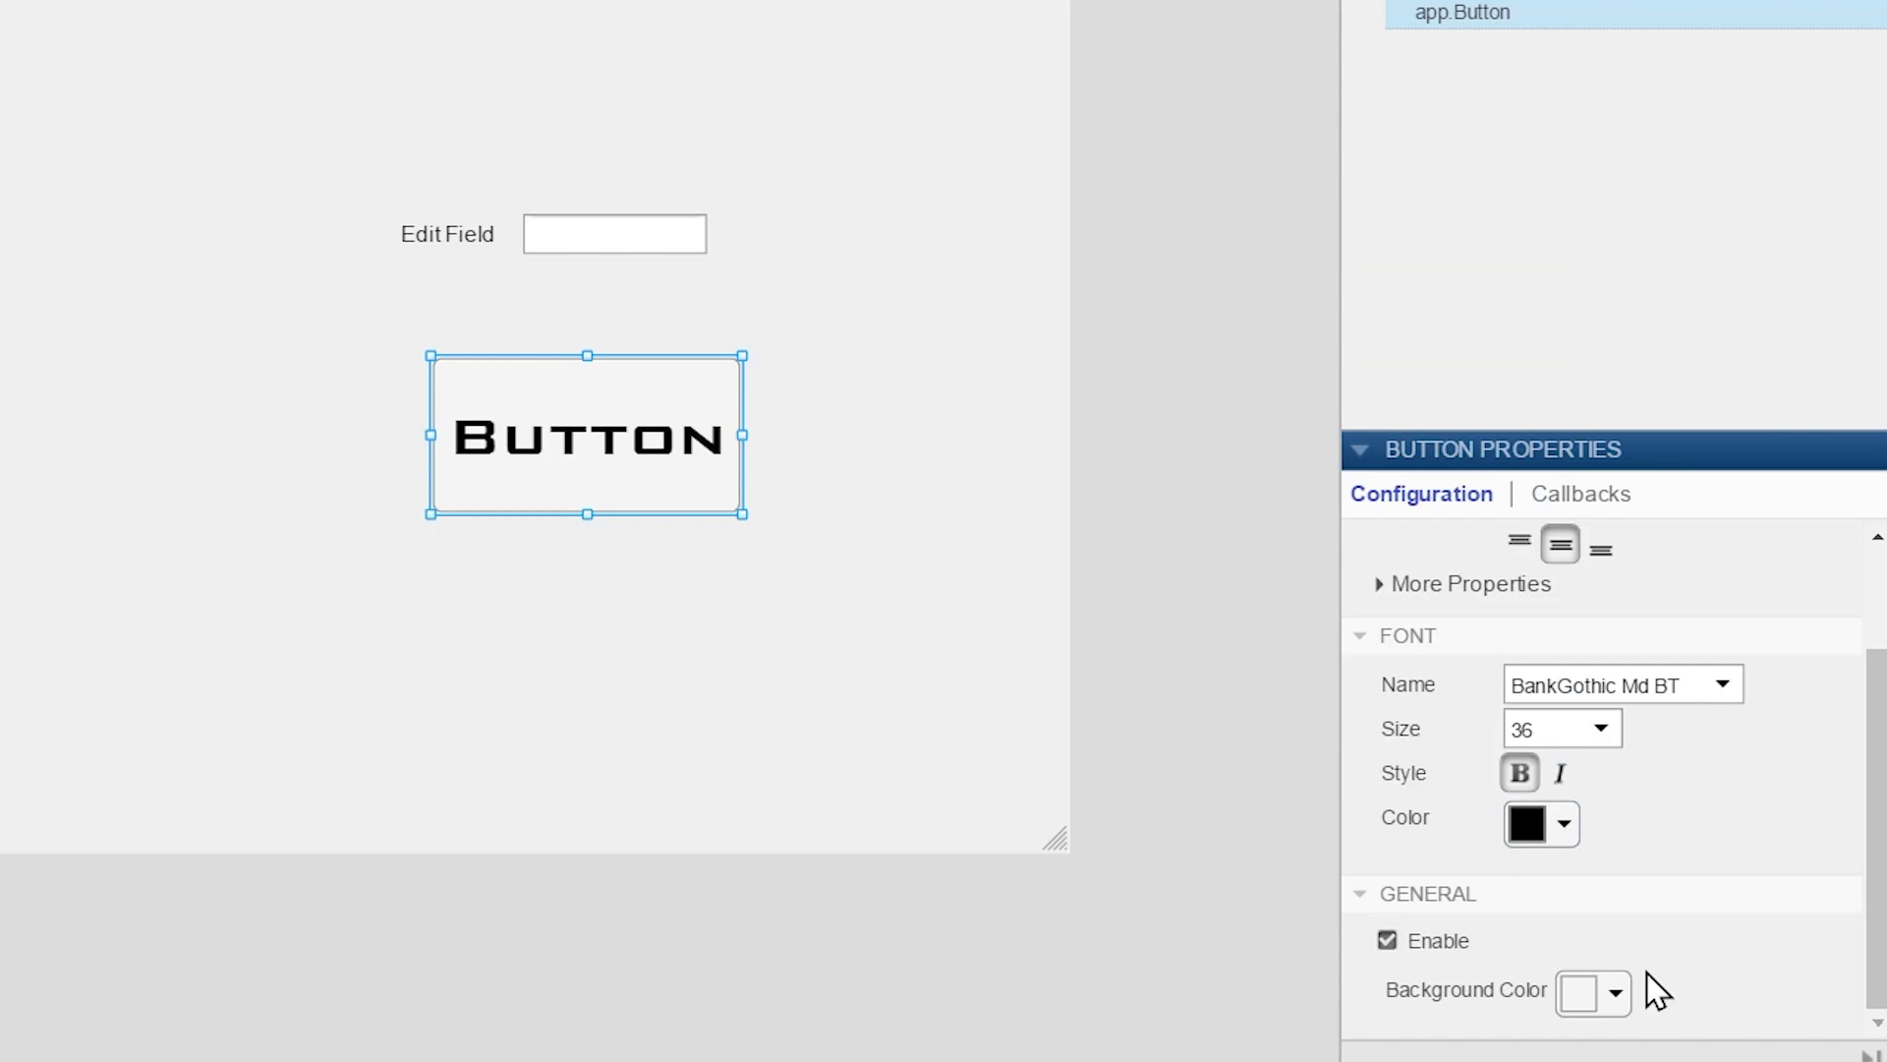
left_click(1616, 995)
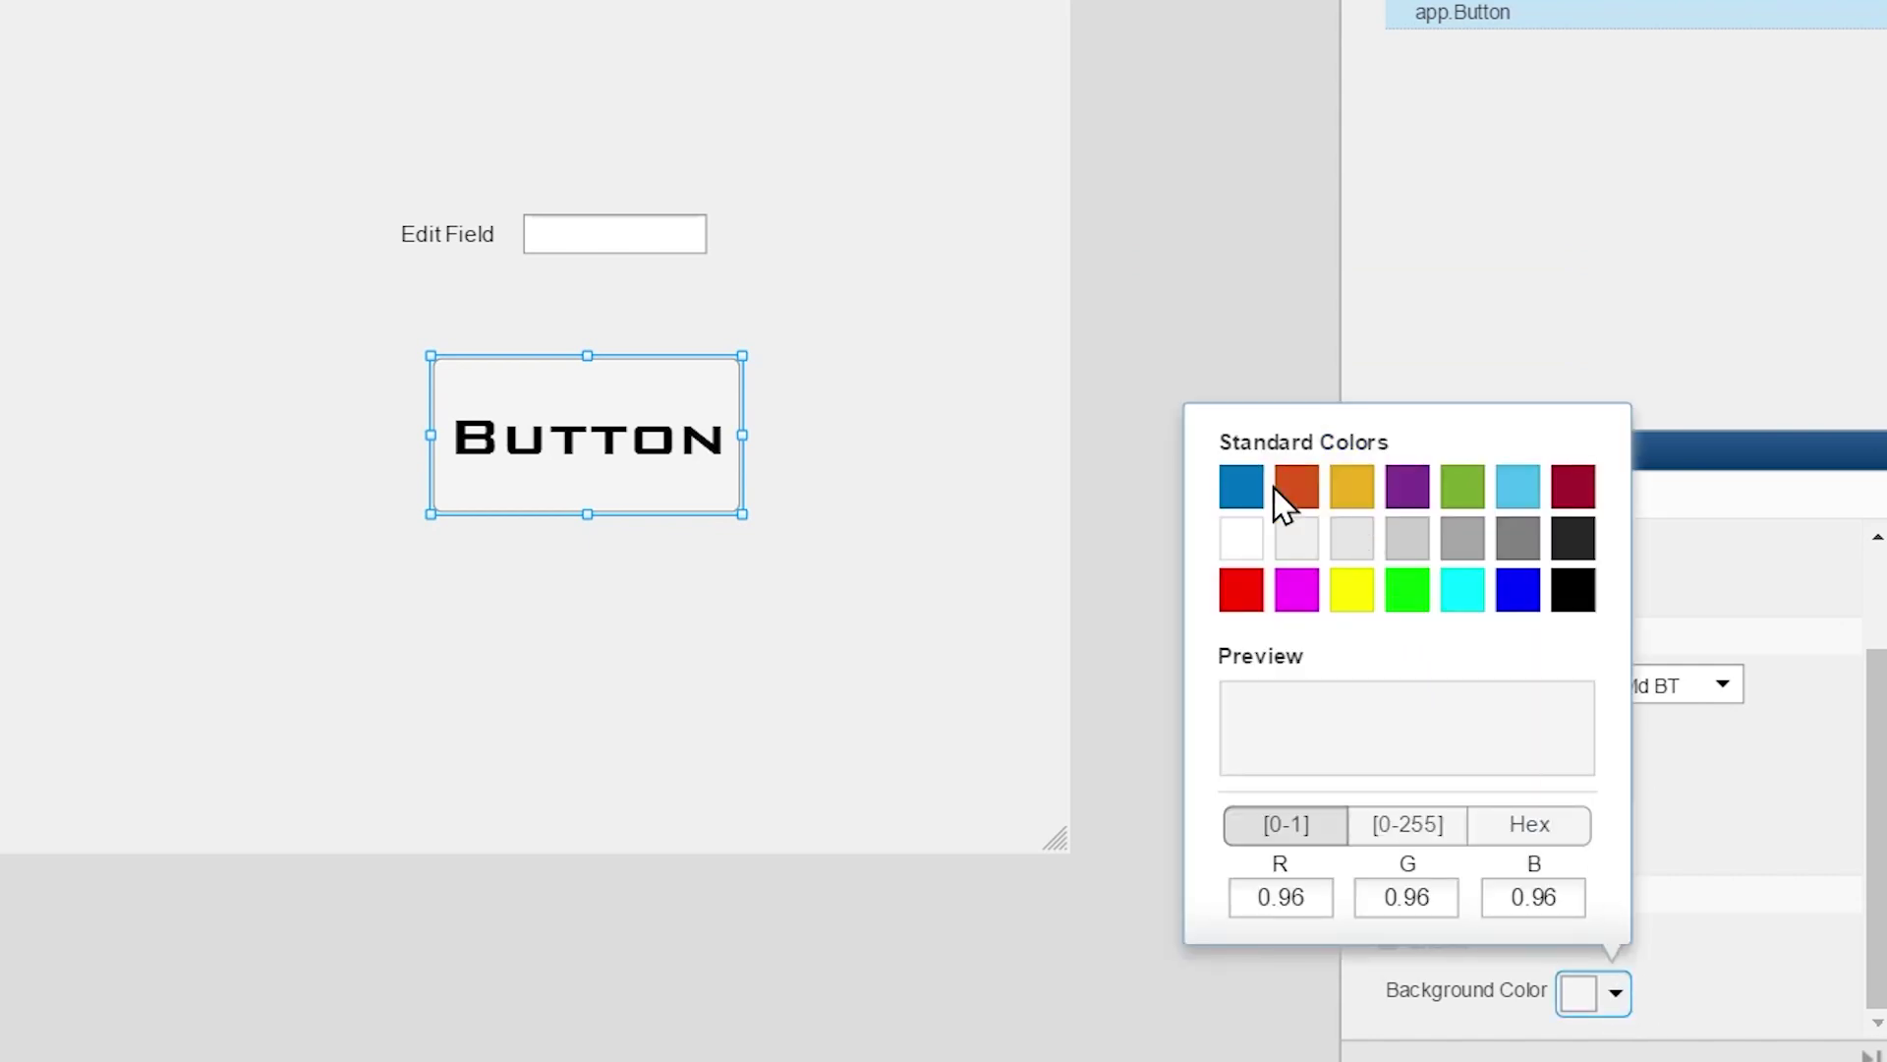
left_click(1246, 493)
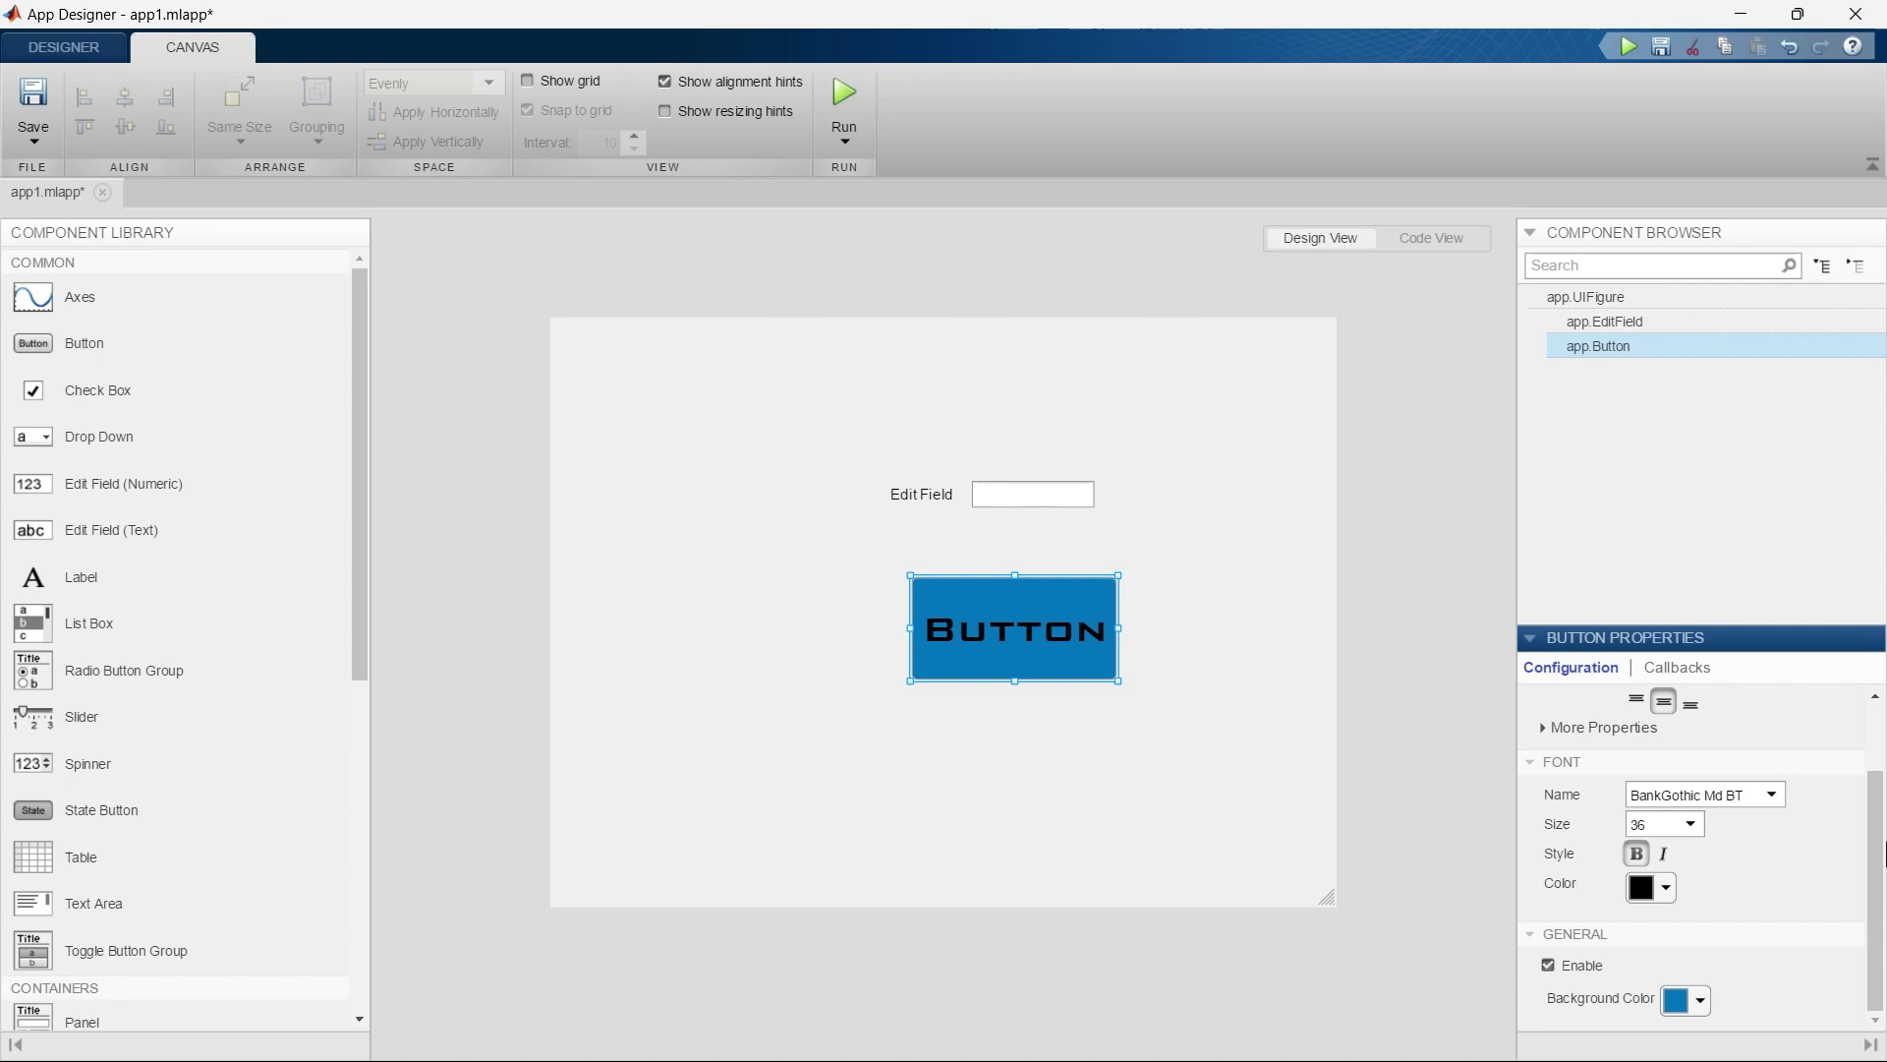
- Change the button's label to 'subscribe'
left_click_drag(1879, 852, 1877, 786)
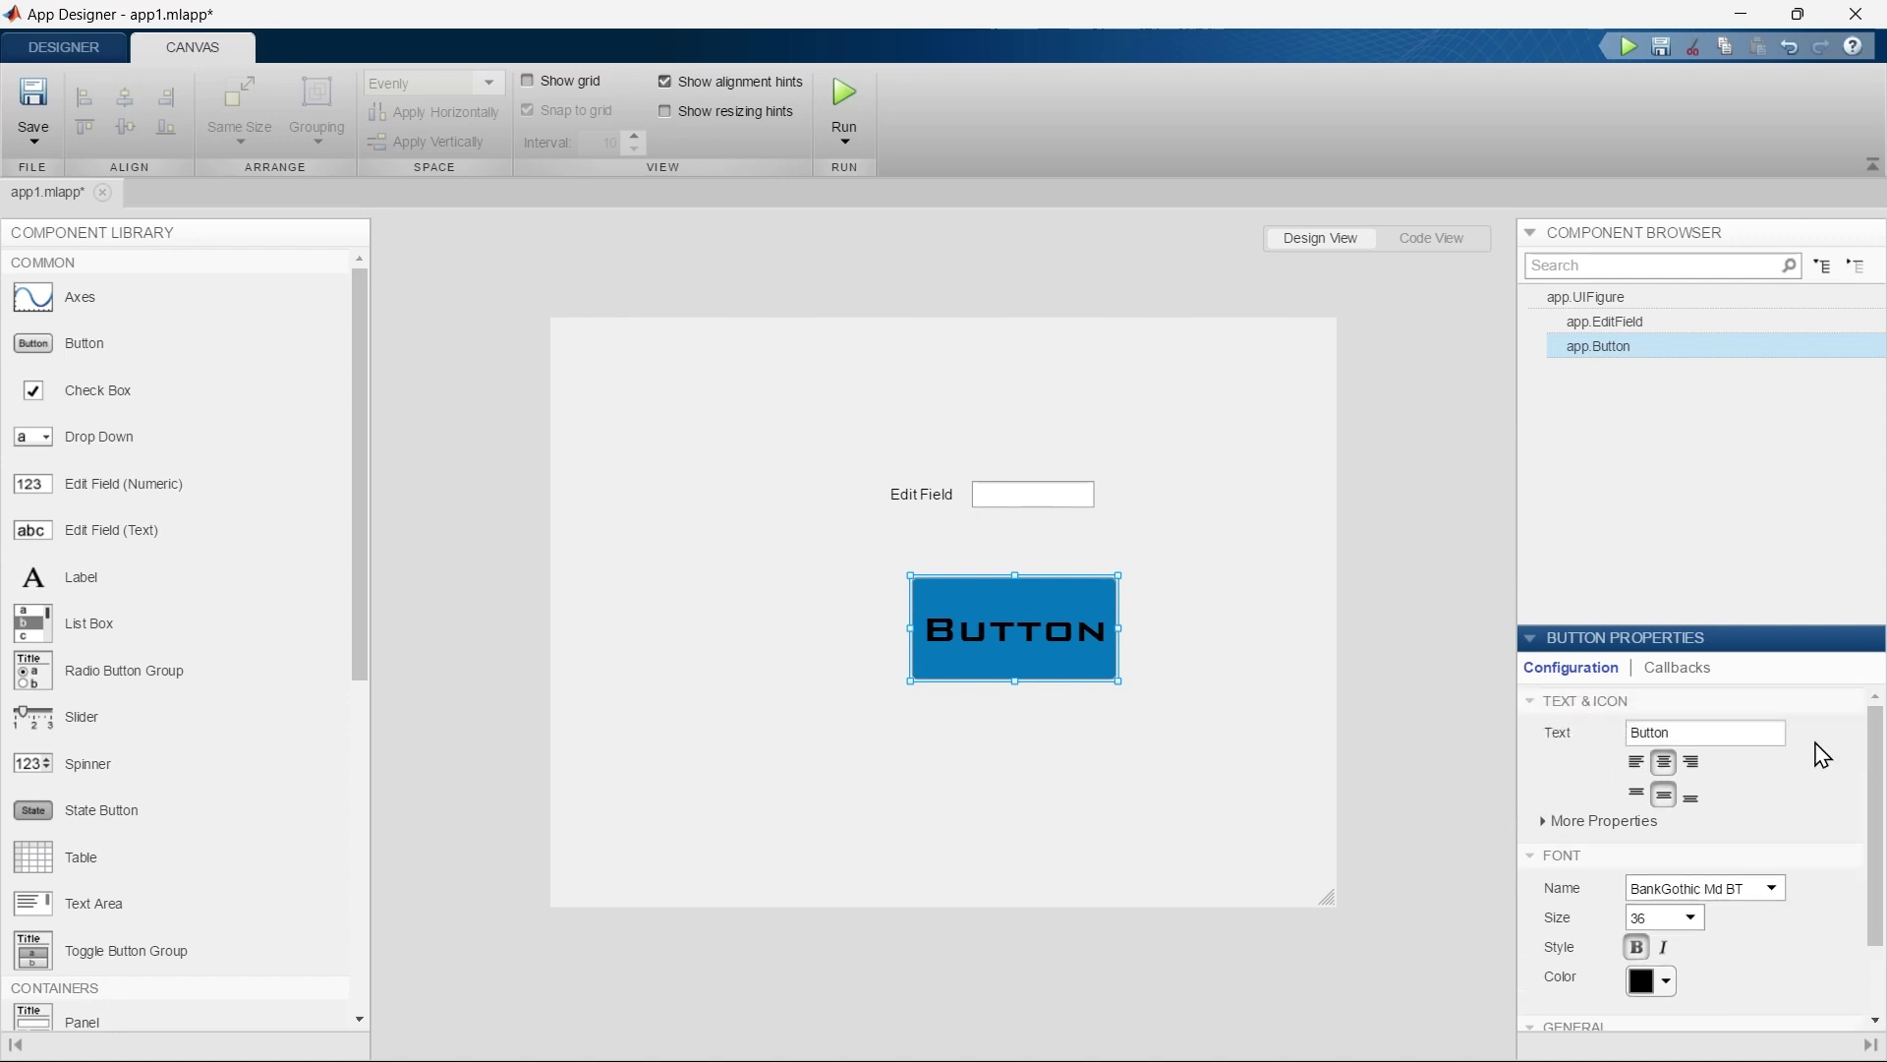
double_click(1723, 733)
type("subscri")
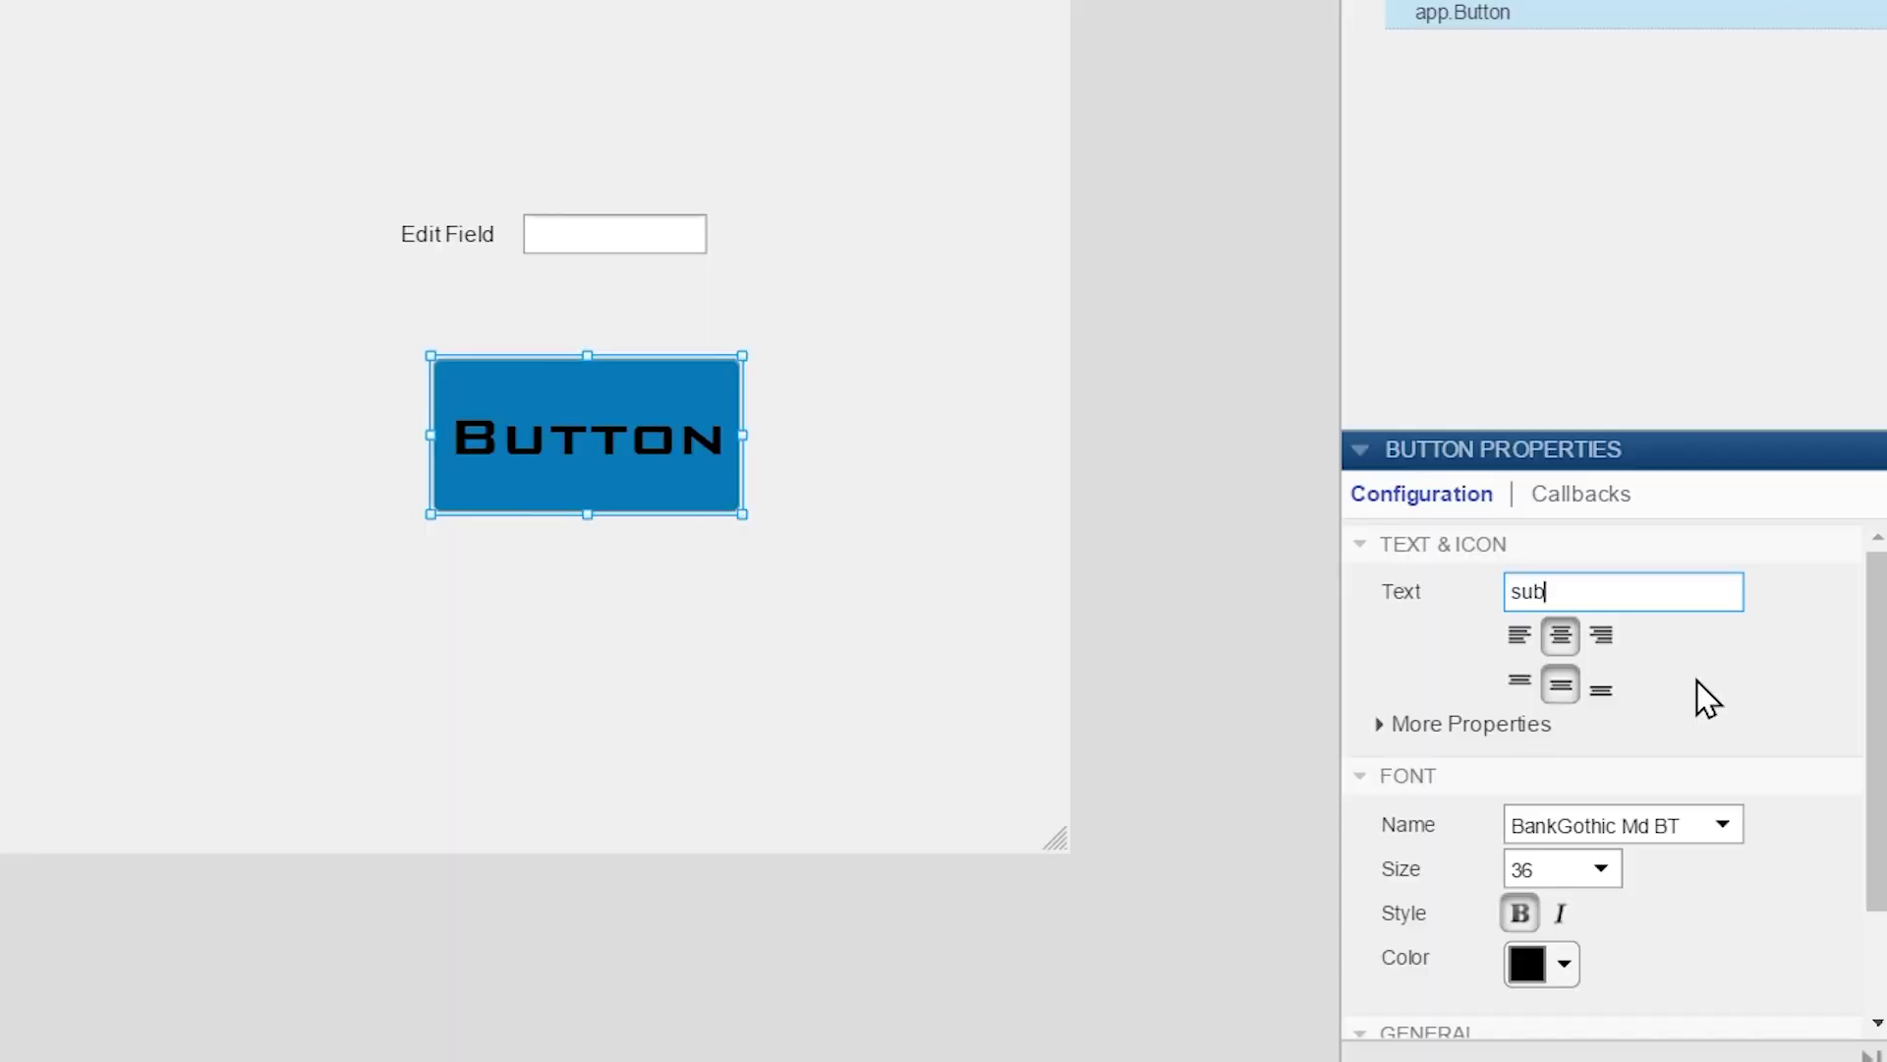
type("be")
key("Return")
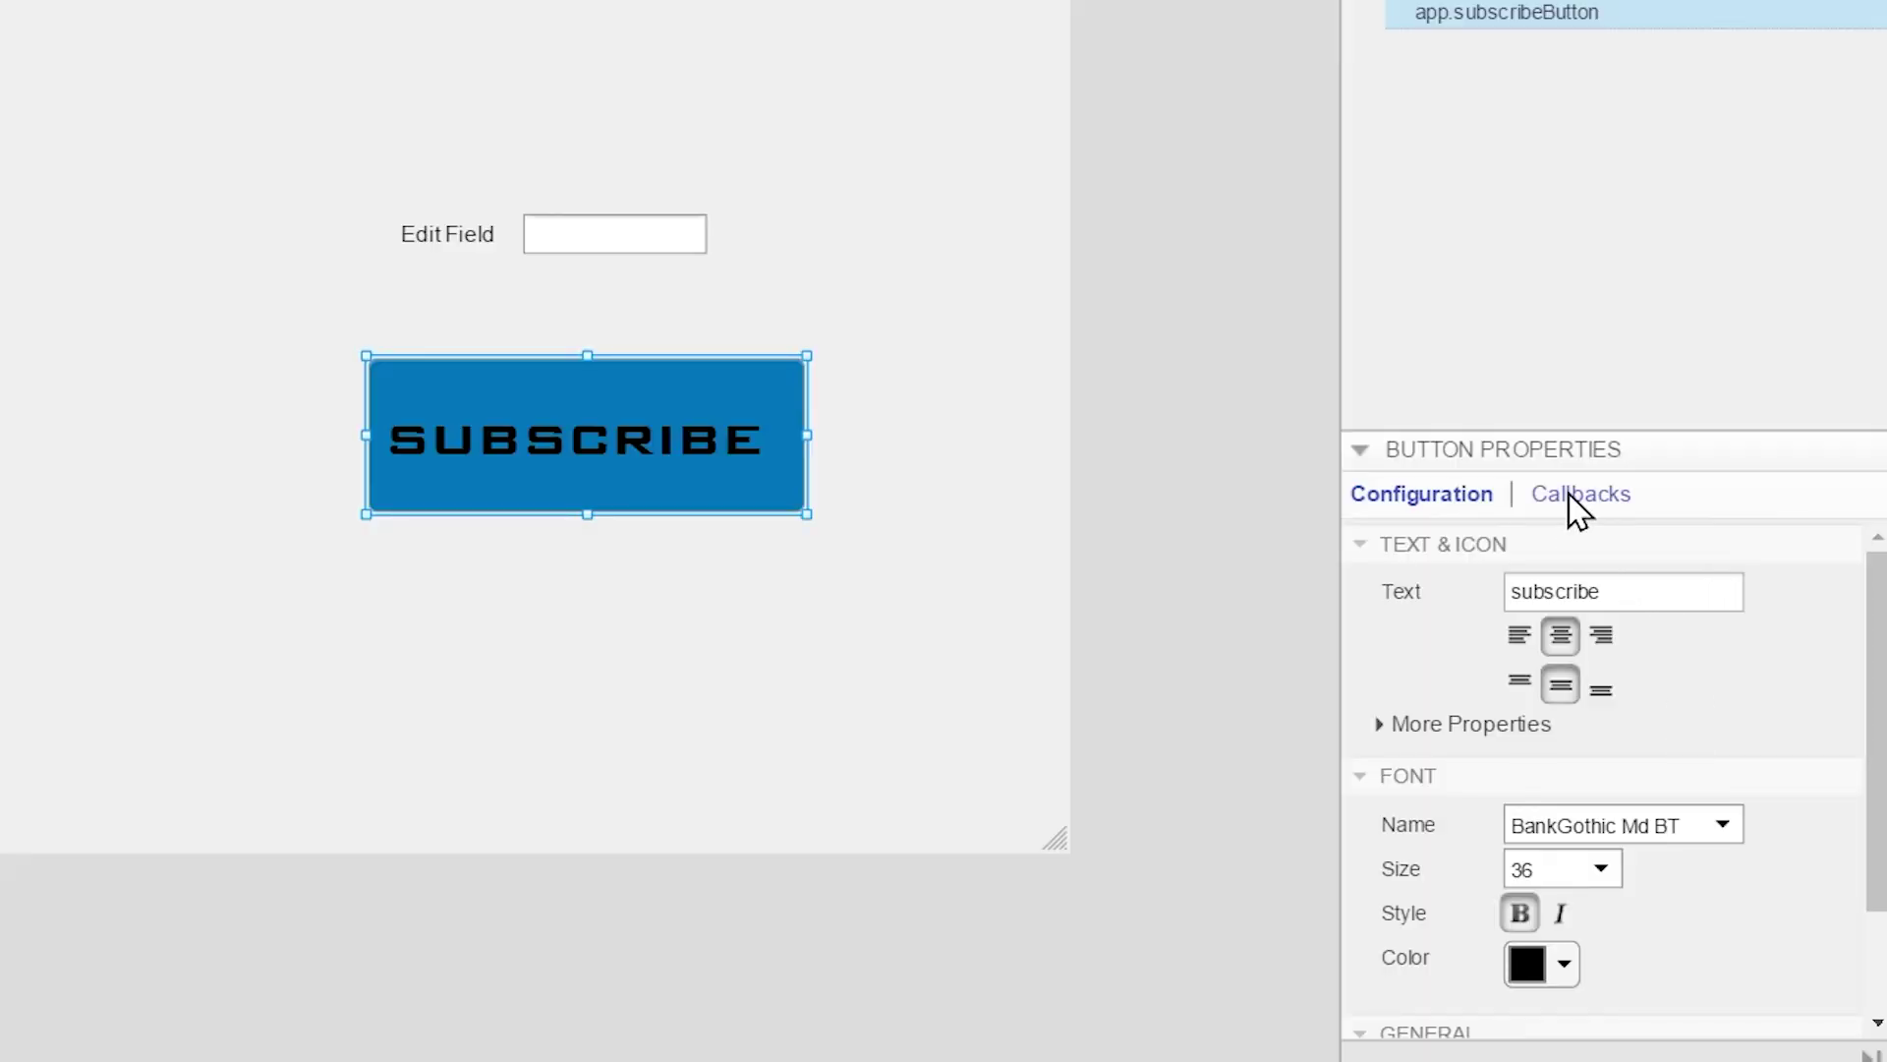
- Switch Button Properties to Callbacks, showing the empty ButtonPushedFcn field
left_click(1677, 668)
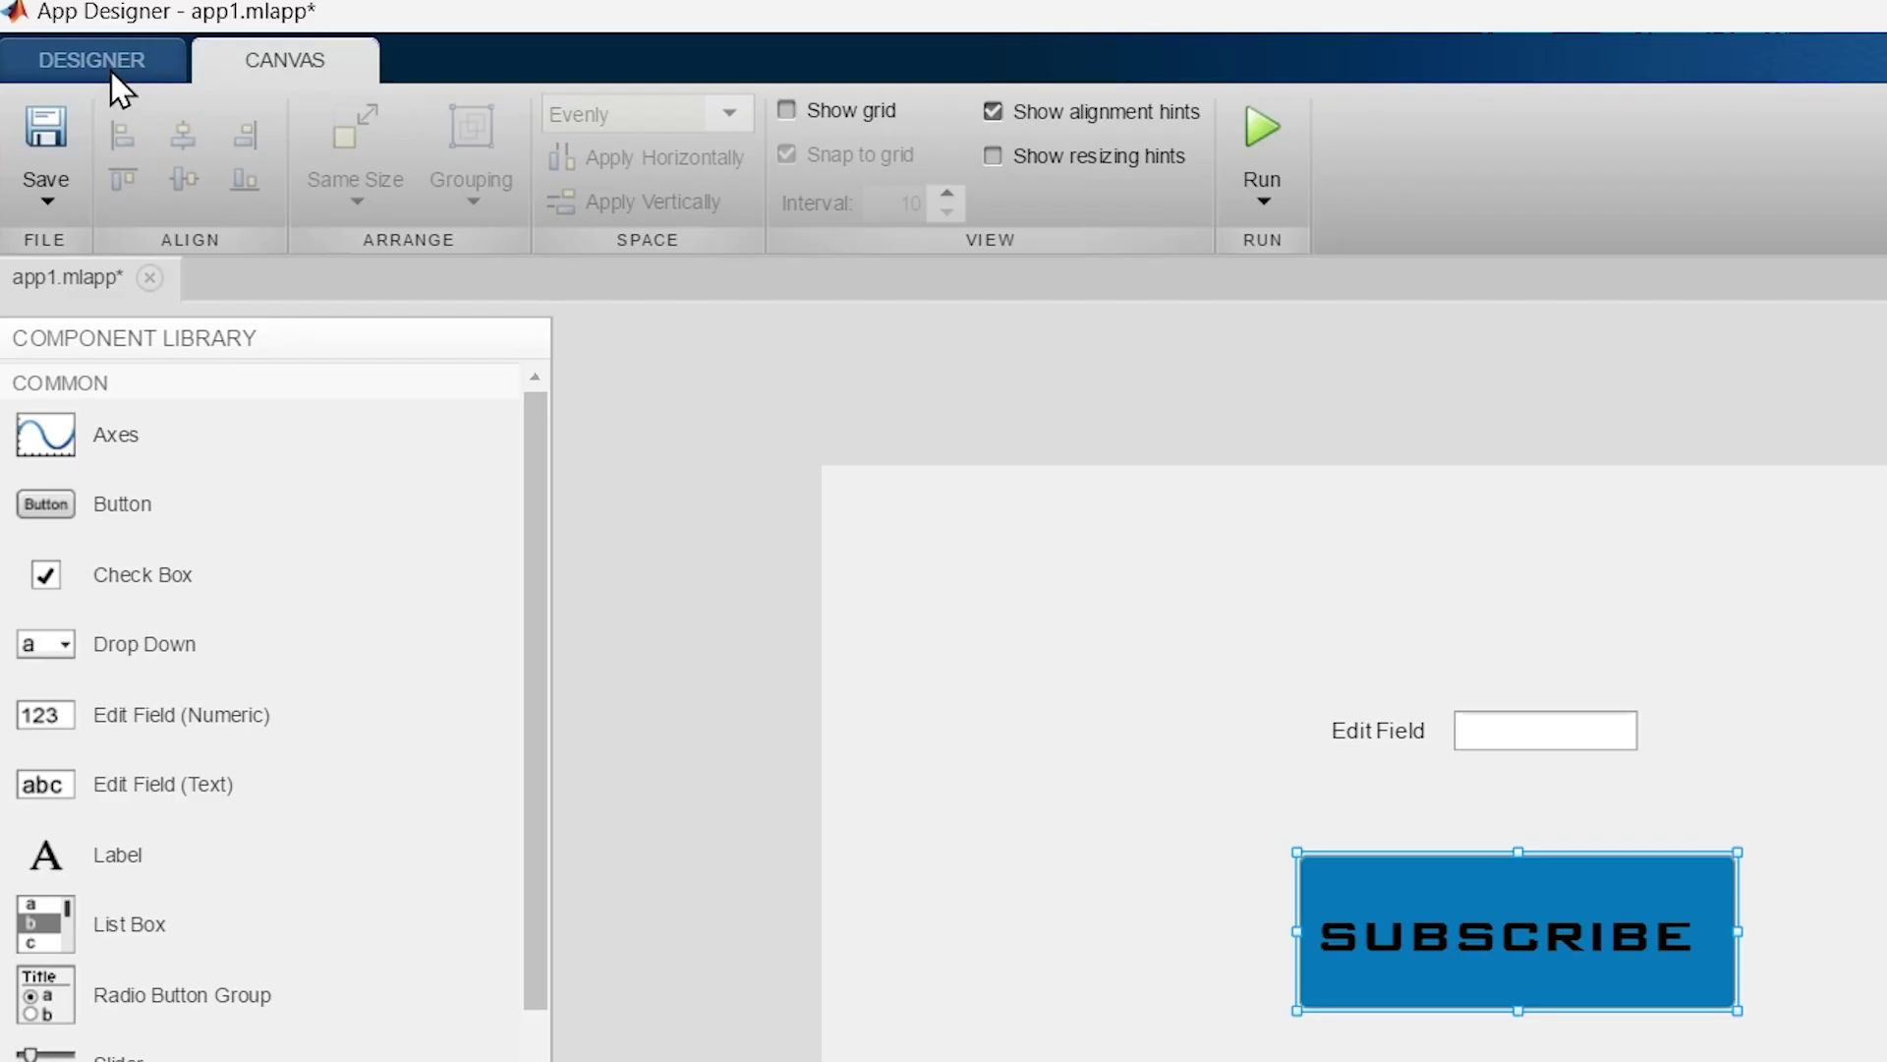
- From the Designer tab, create and close a blank app2, then cancel the Open dialog
left_click(80, 54)
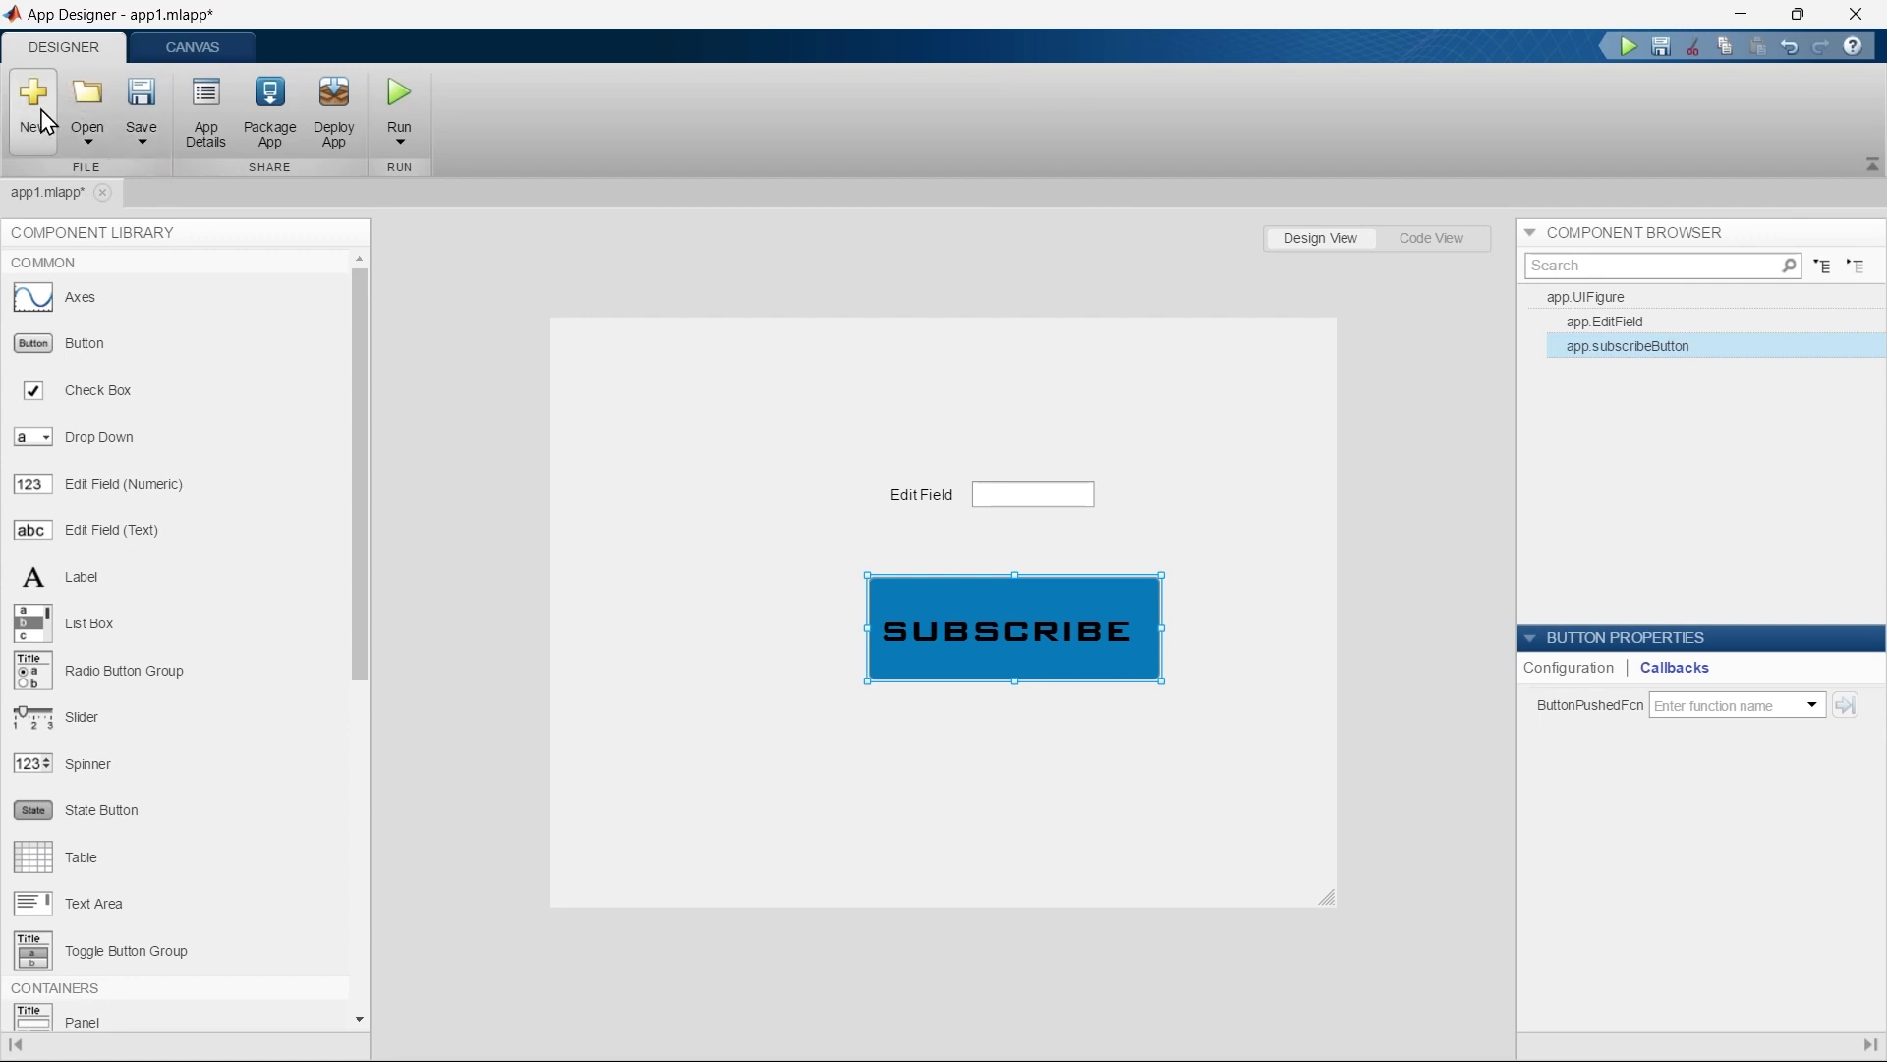
left_click(34, 101)
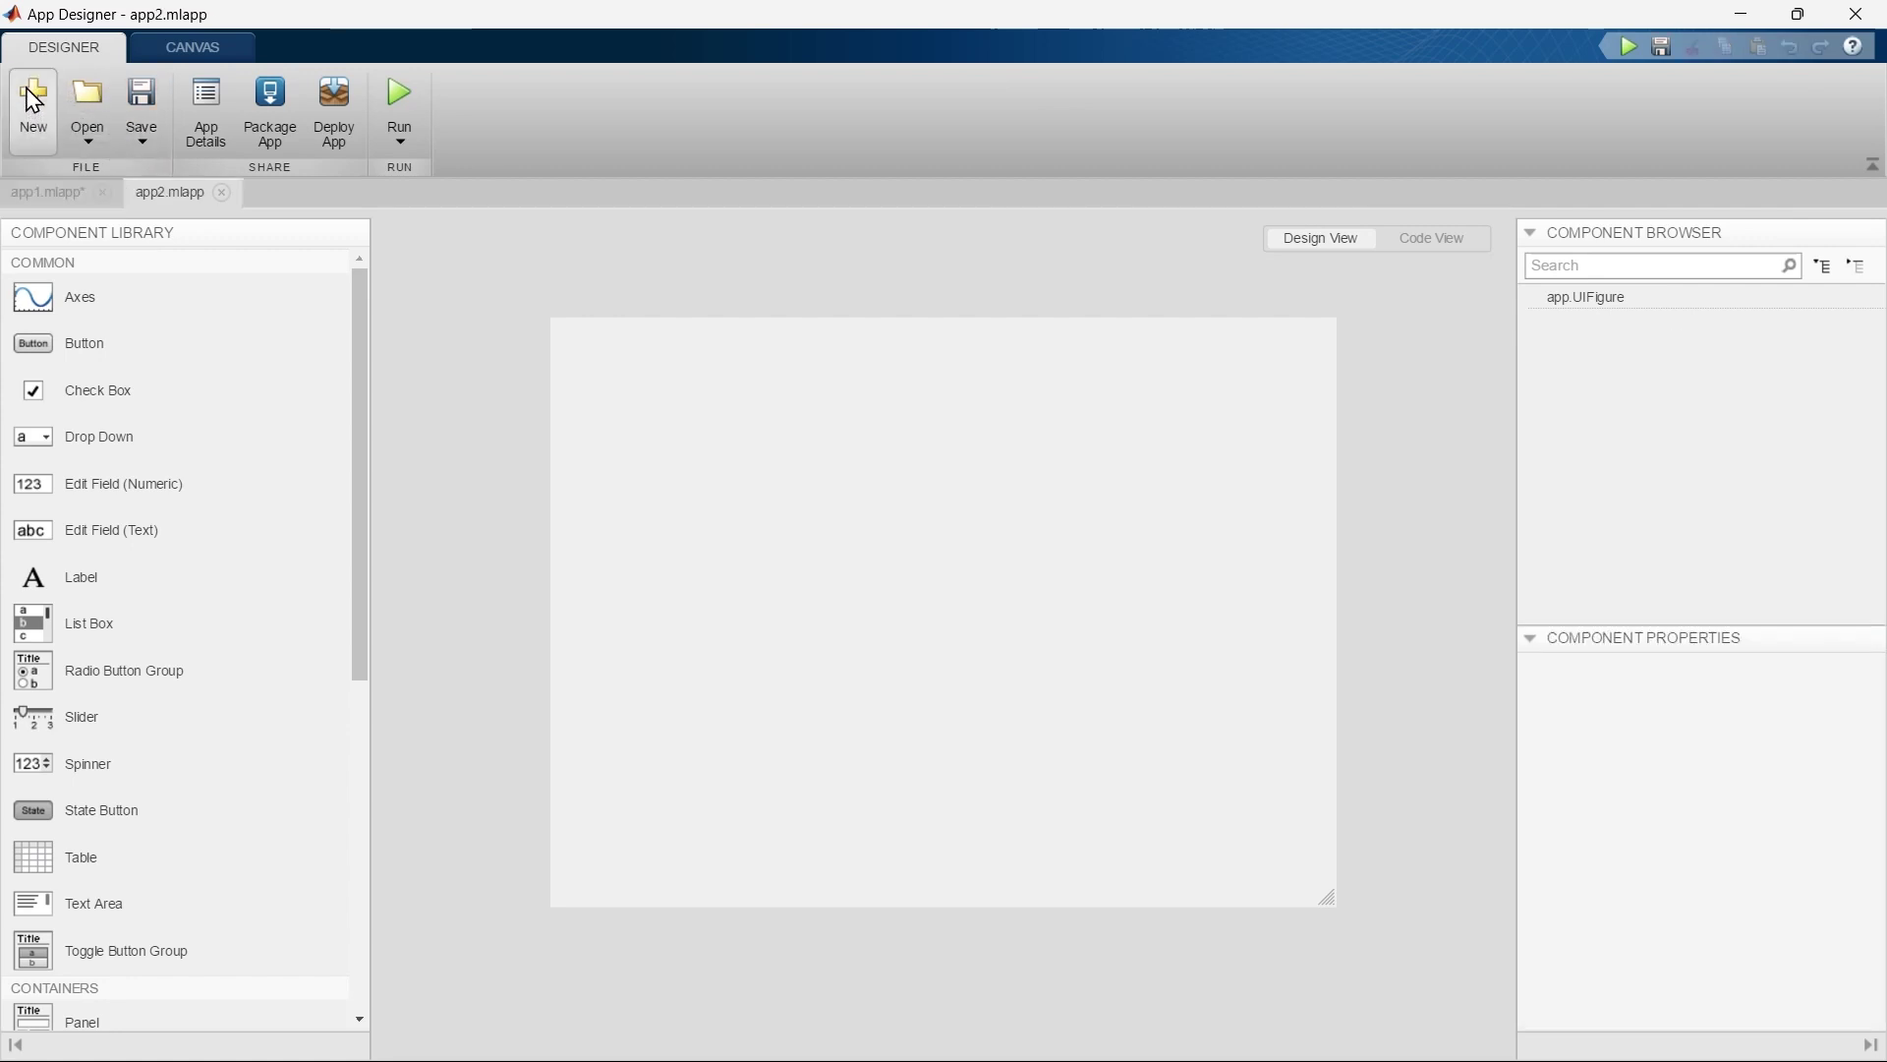
left_click(224, 193)
left_click(86, 103)
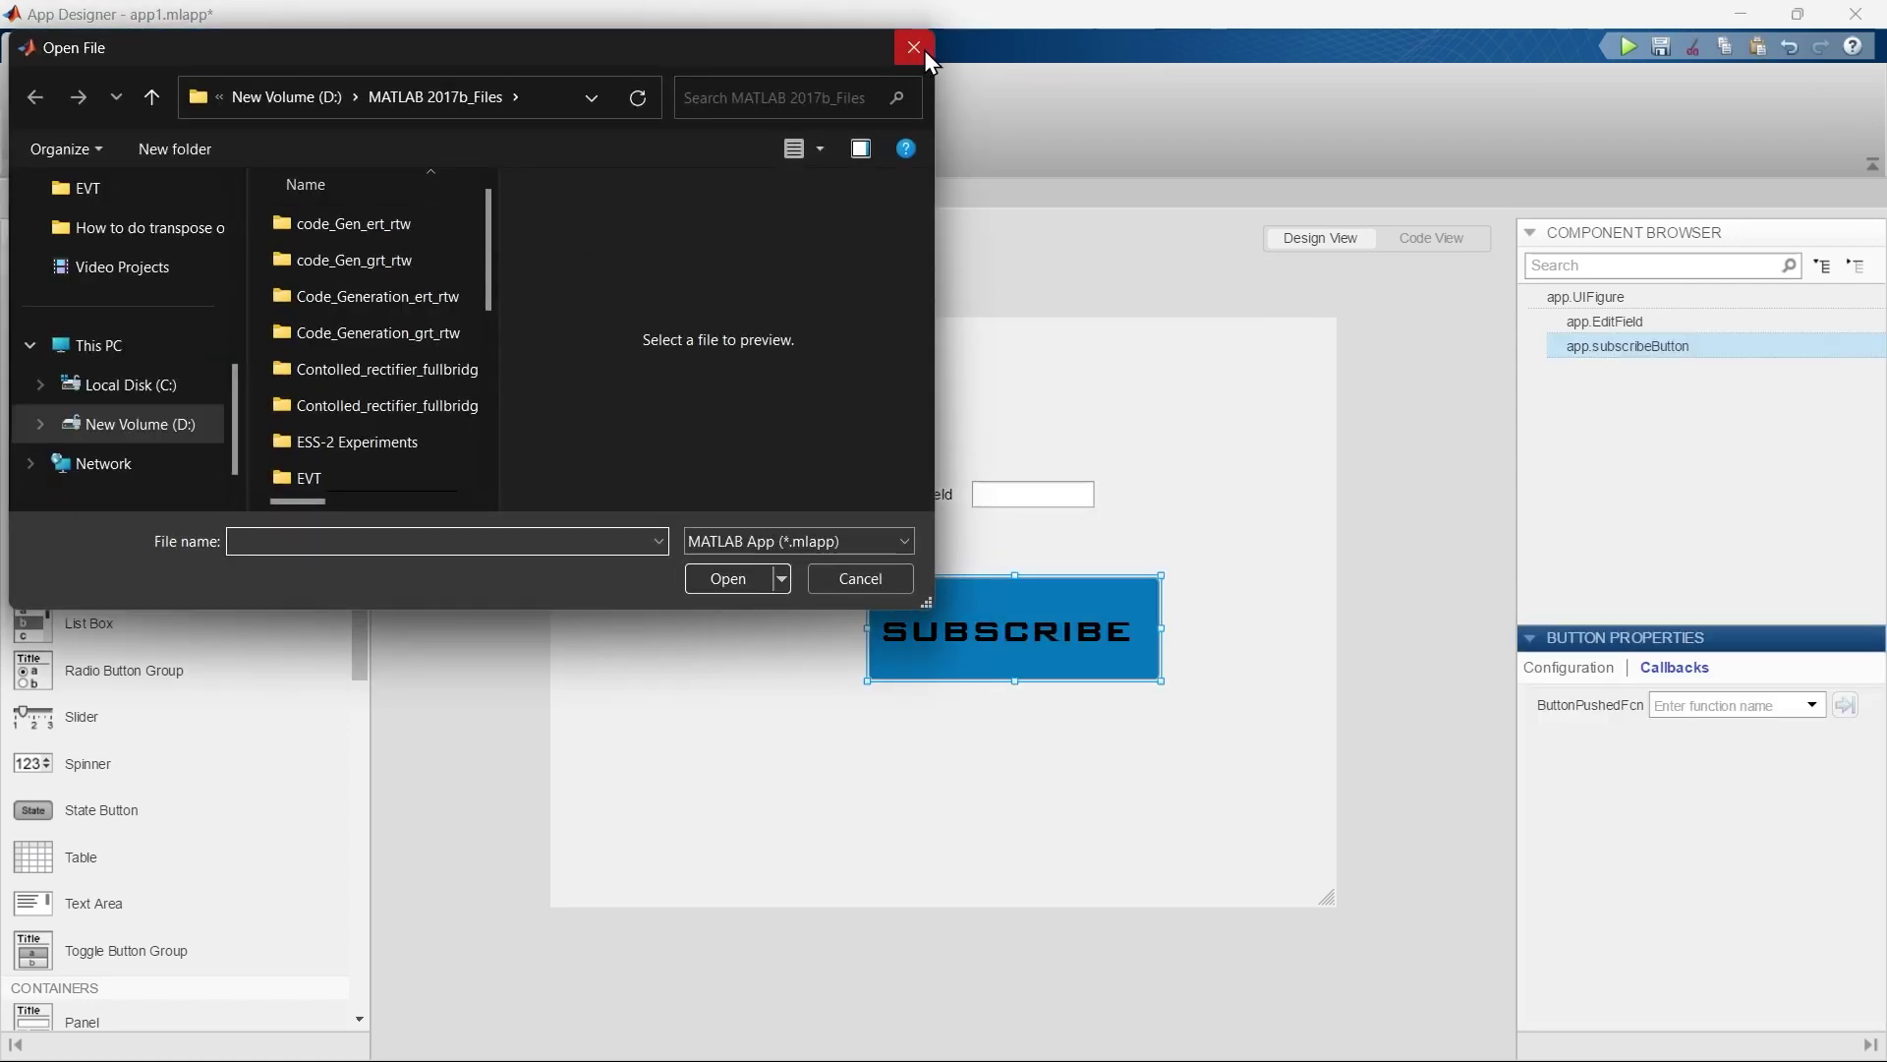
left_click(913, 48)
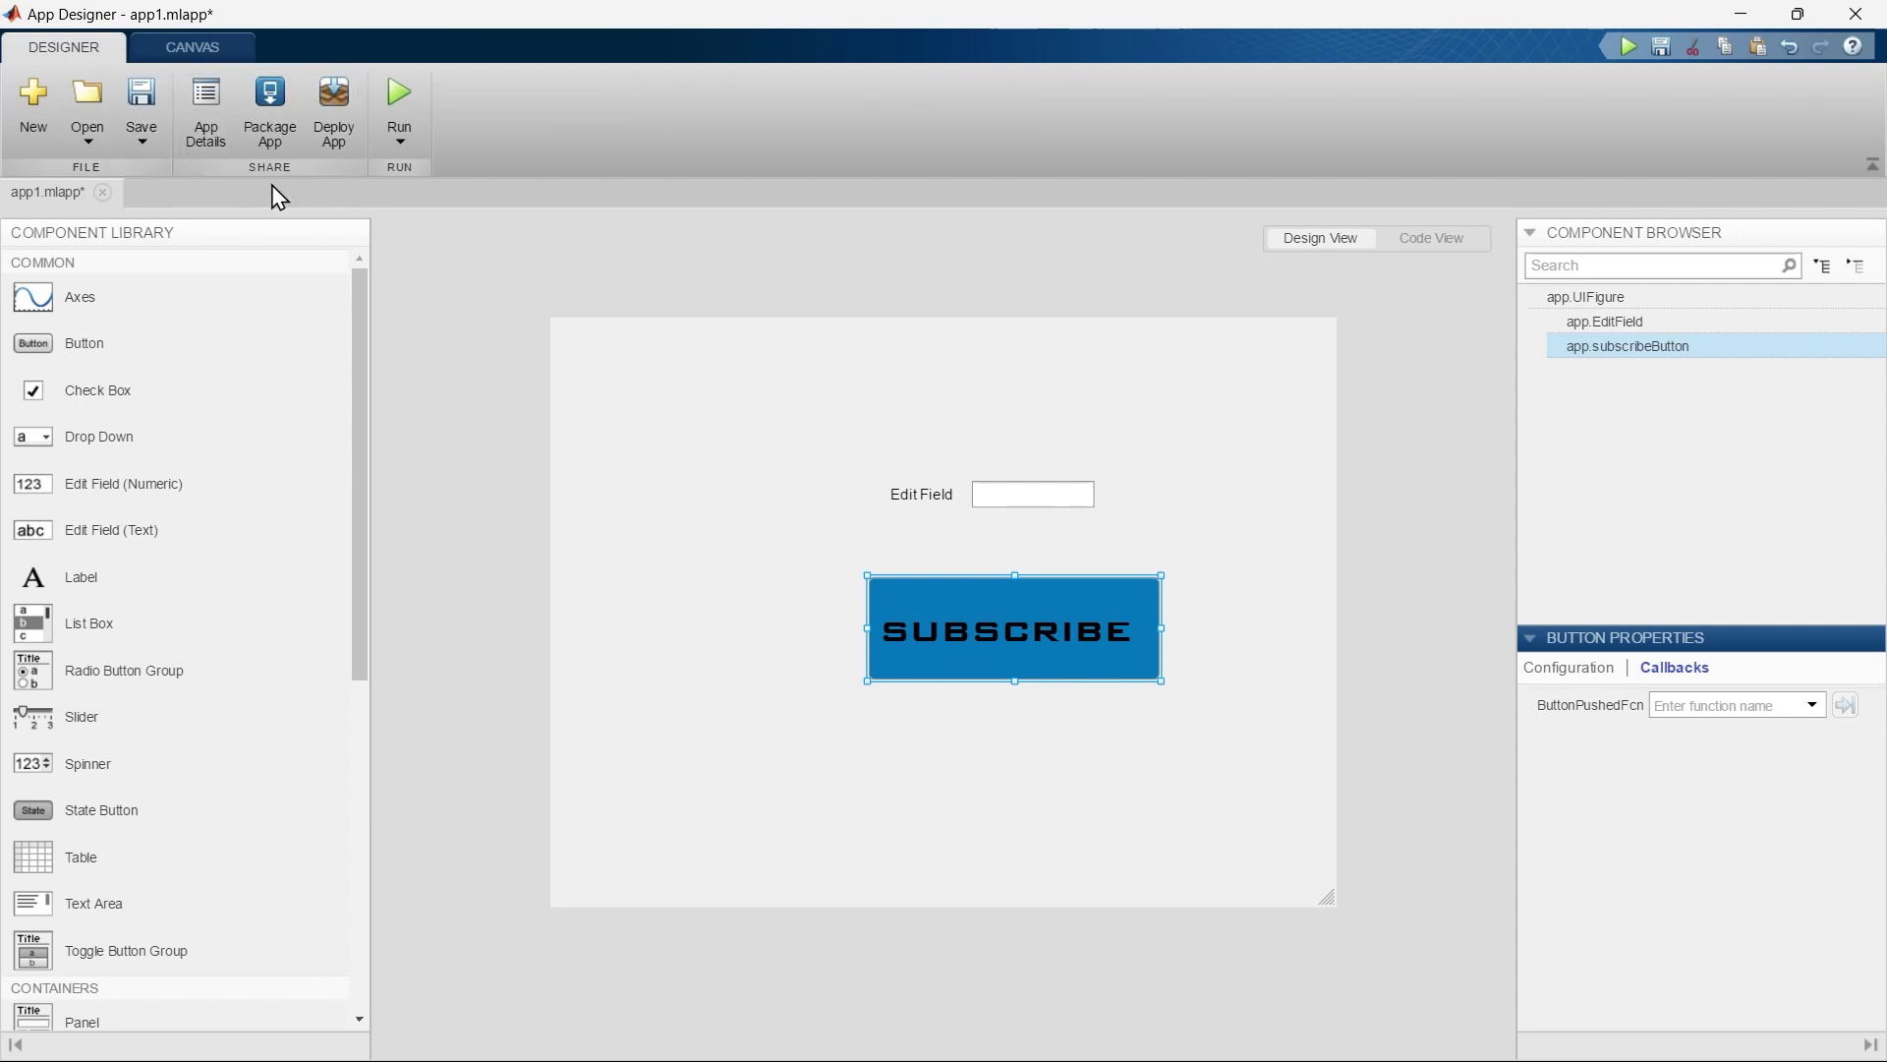
left_click(210, 98)
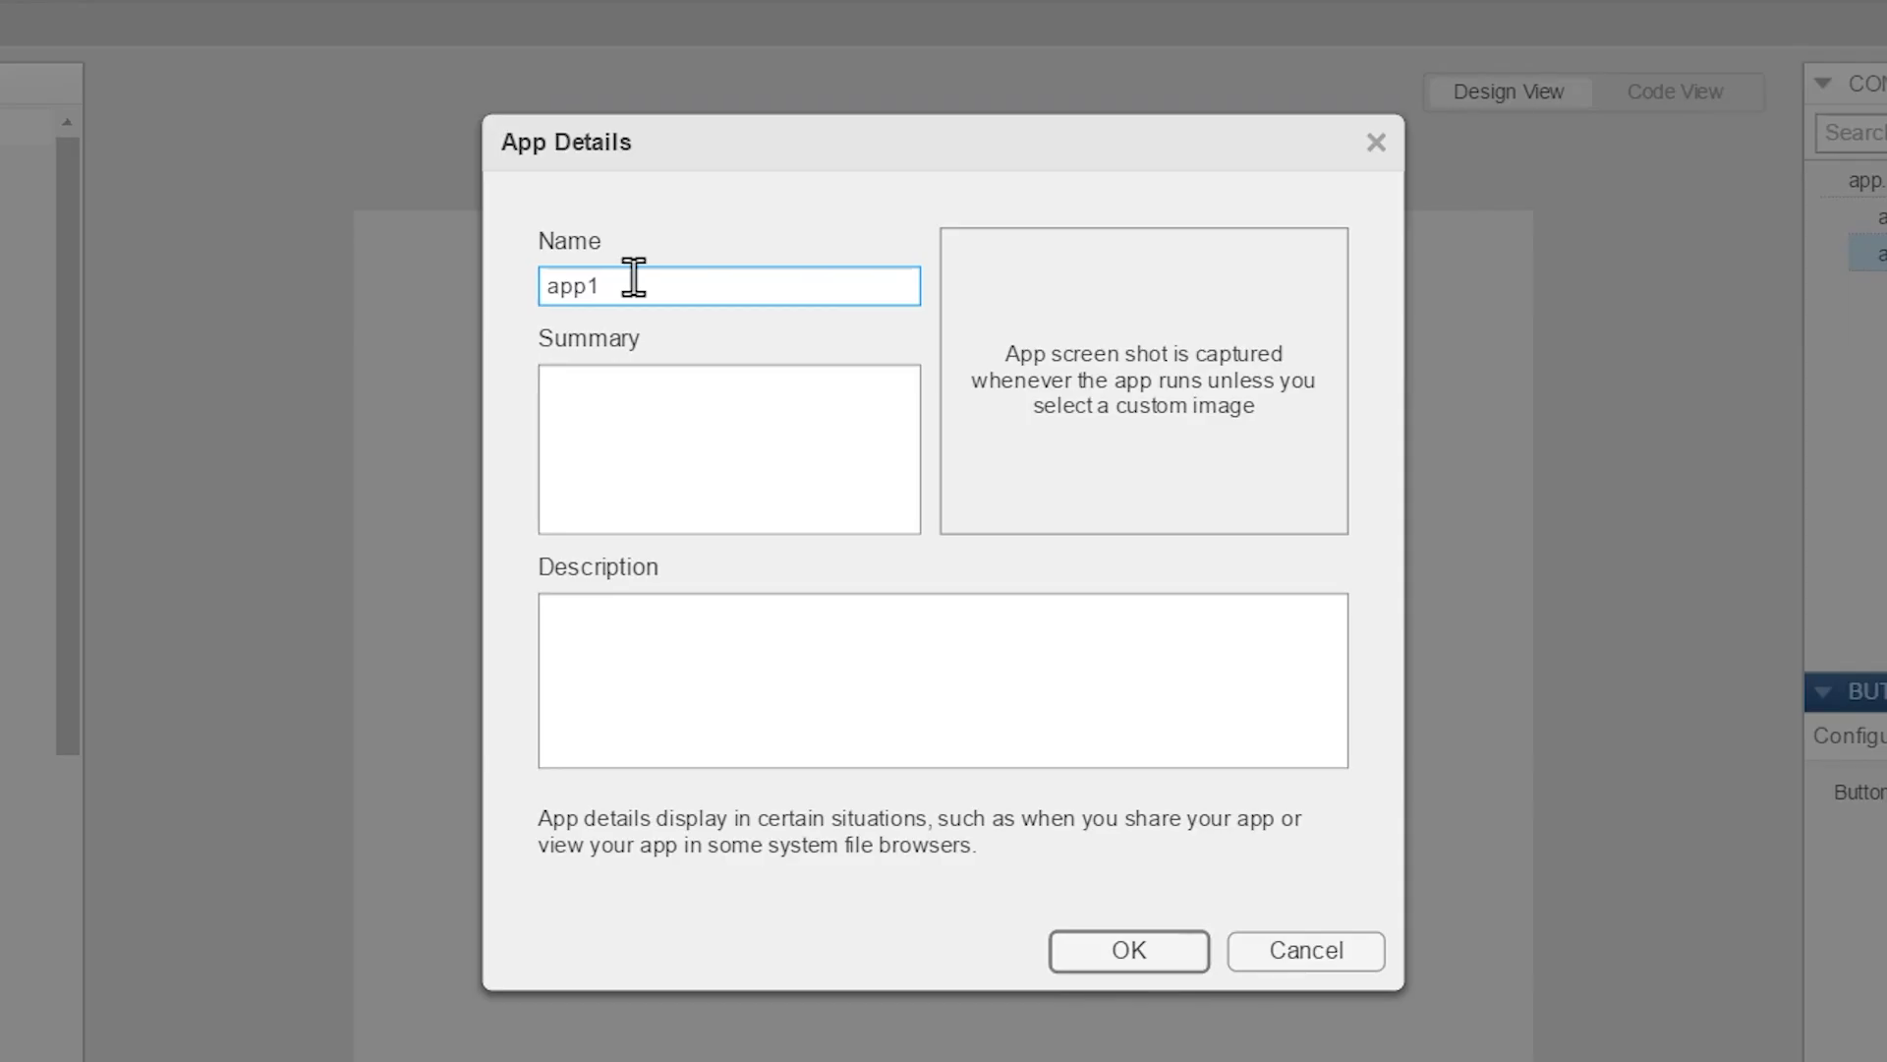
left_click_drag(634, 285, 498, 295)
left_click(632, 475)
left_click(673, 668)
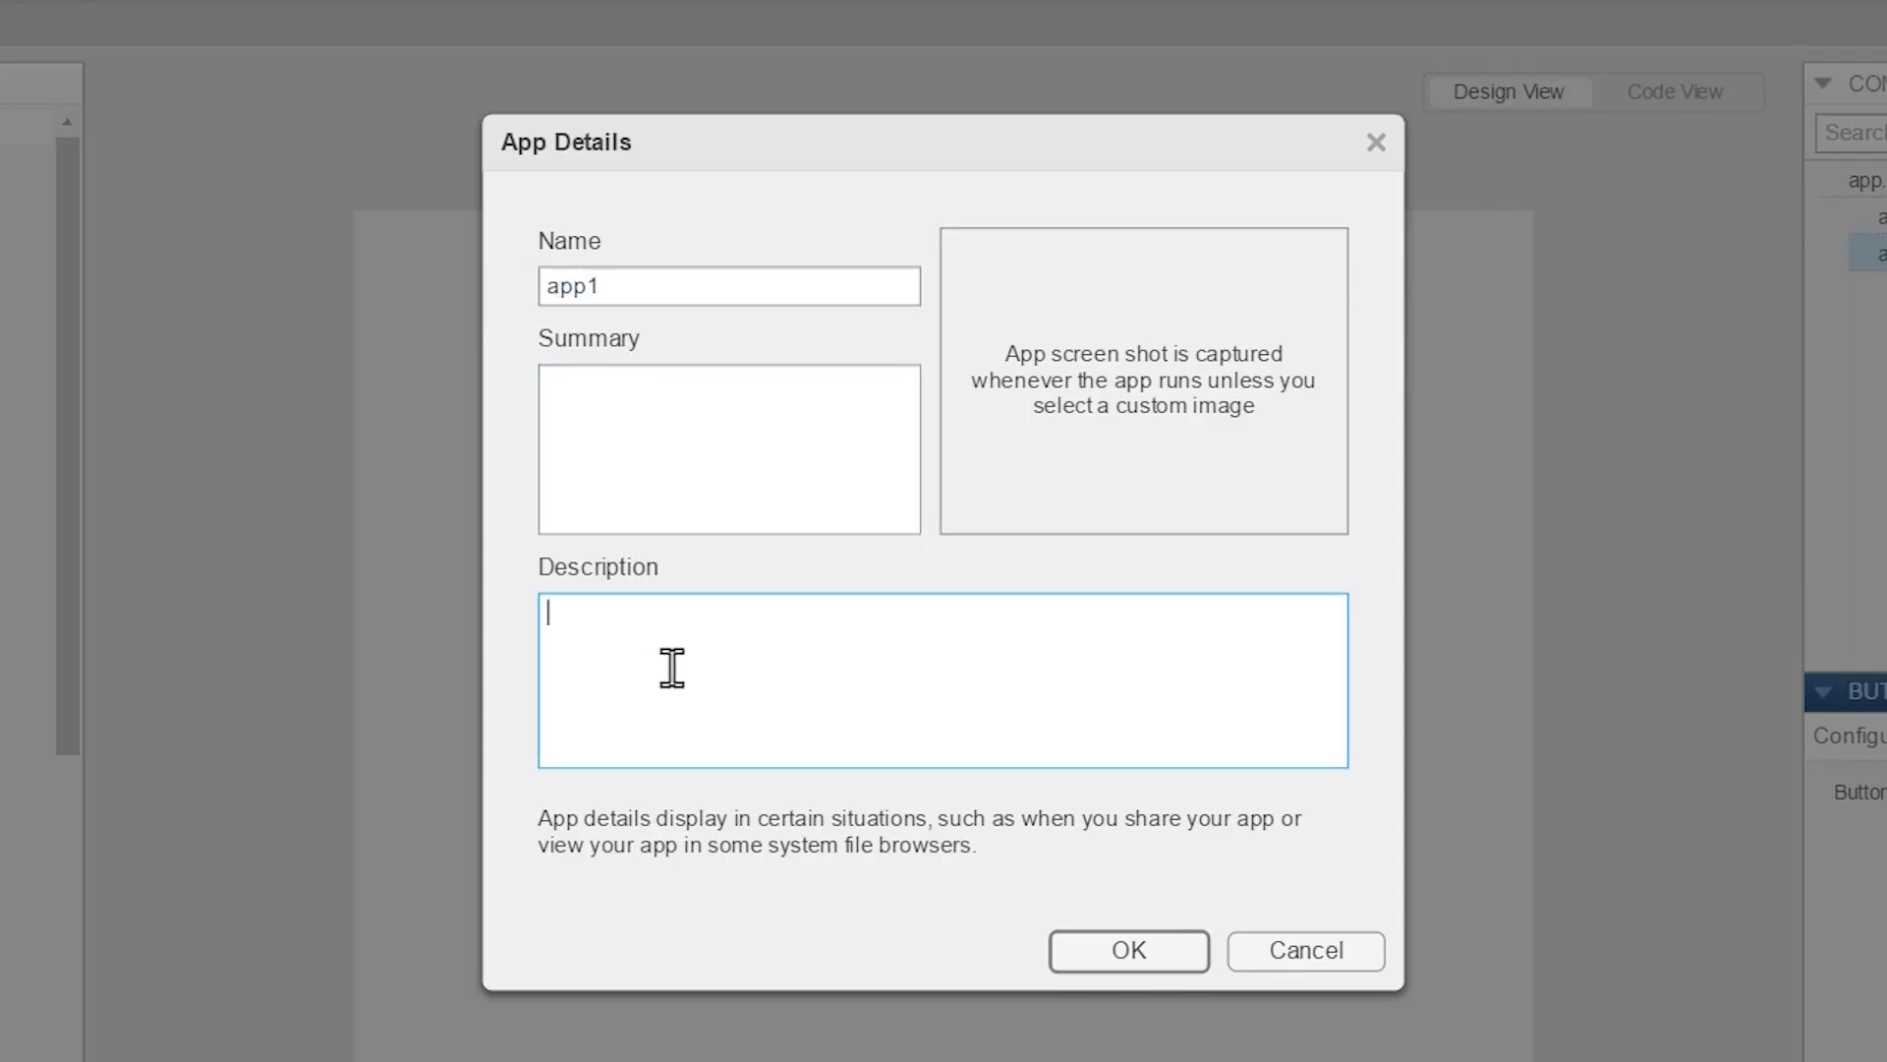
mouse_move(1166, 450)
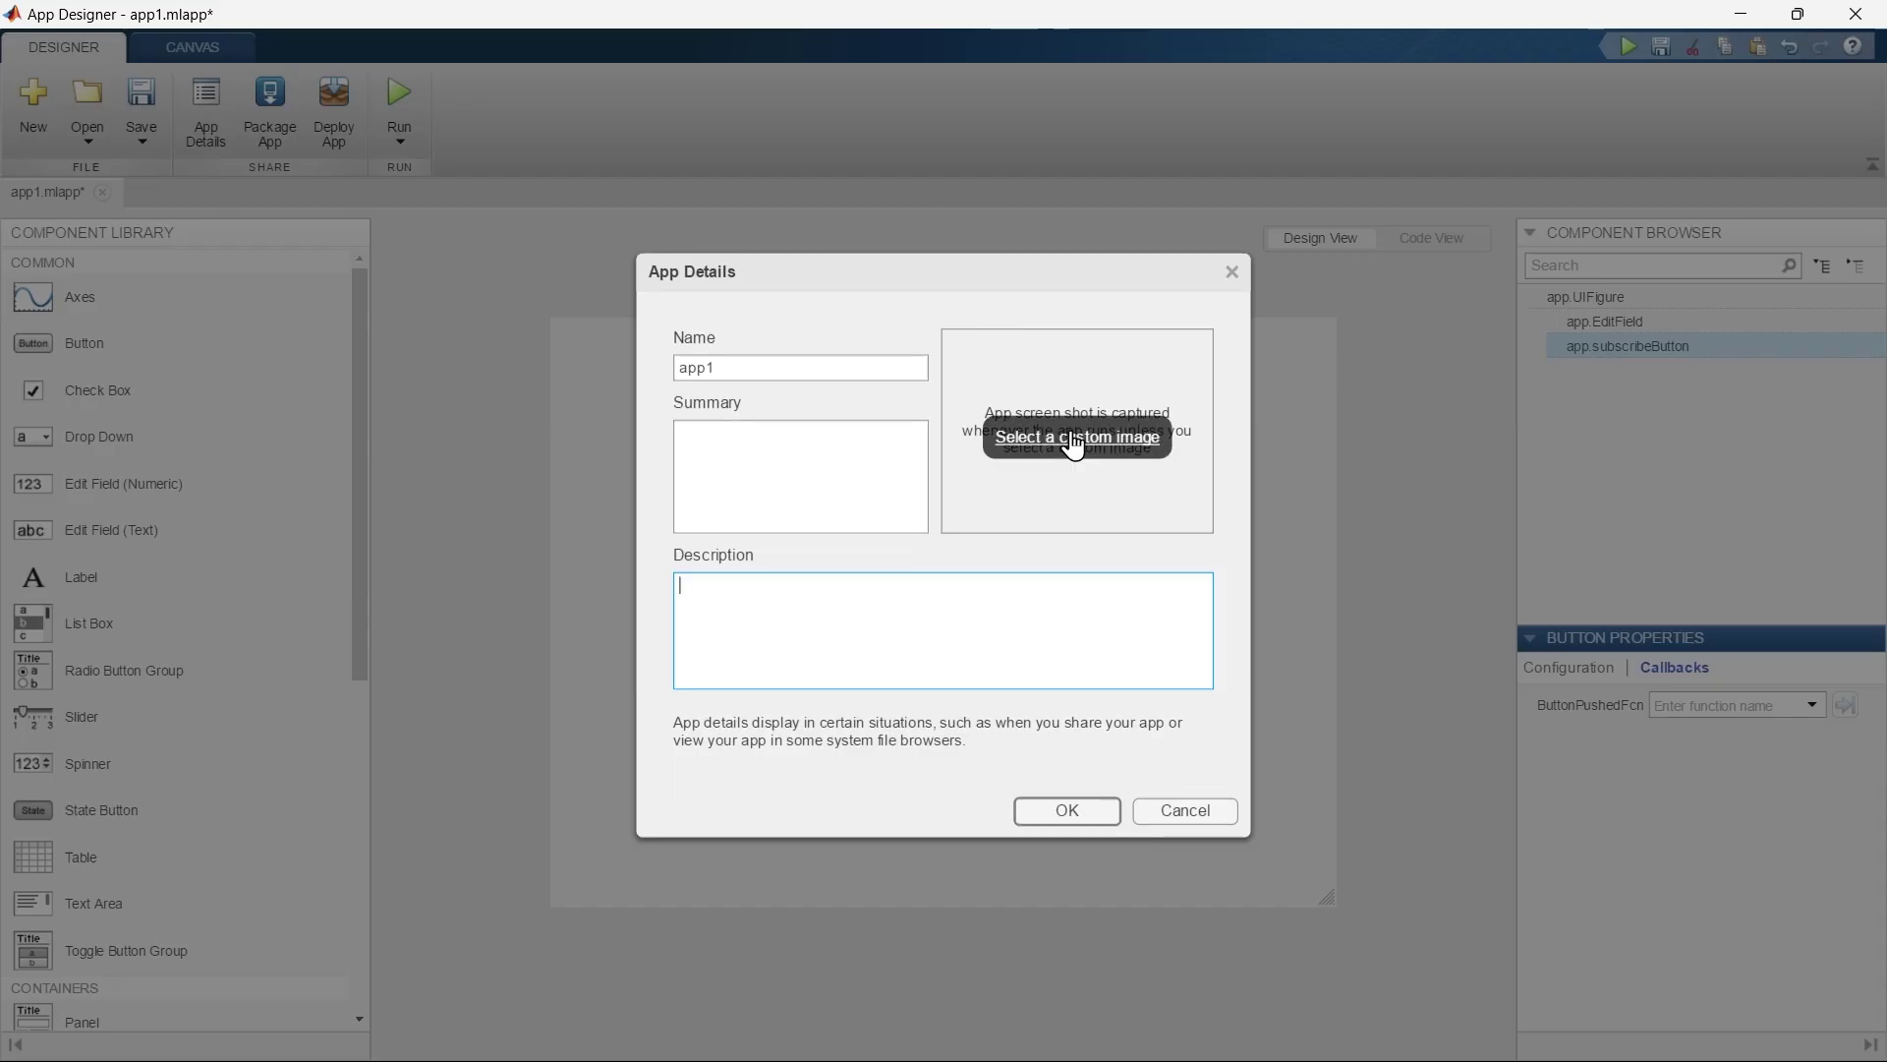
left_click(1100, 413)
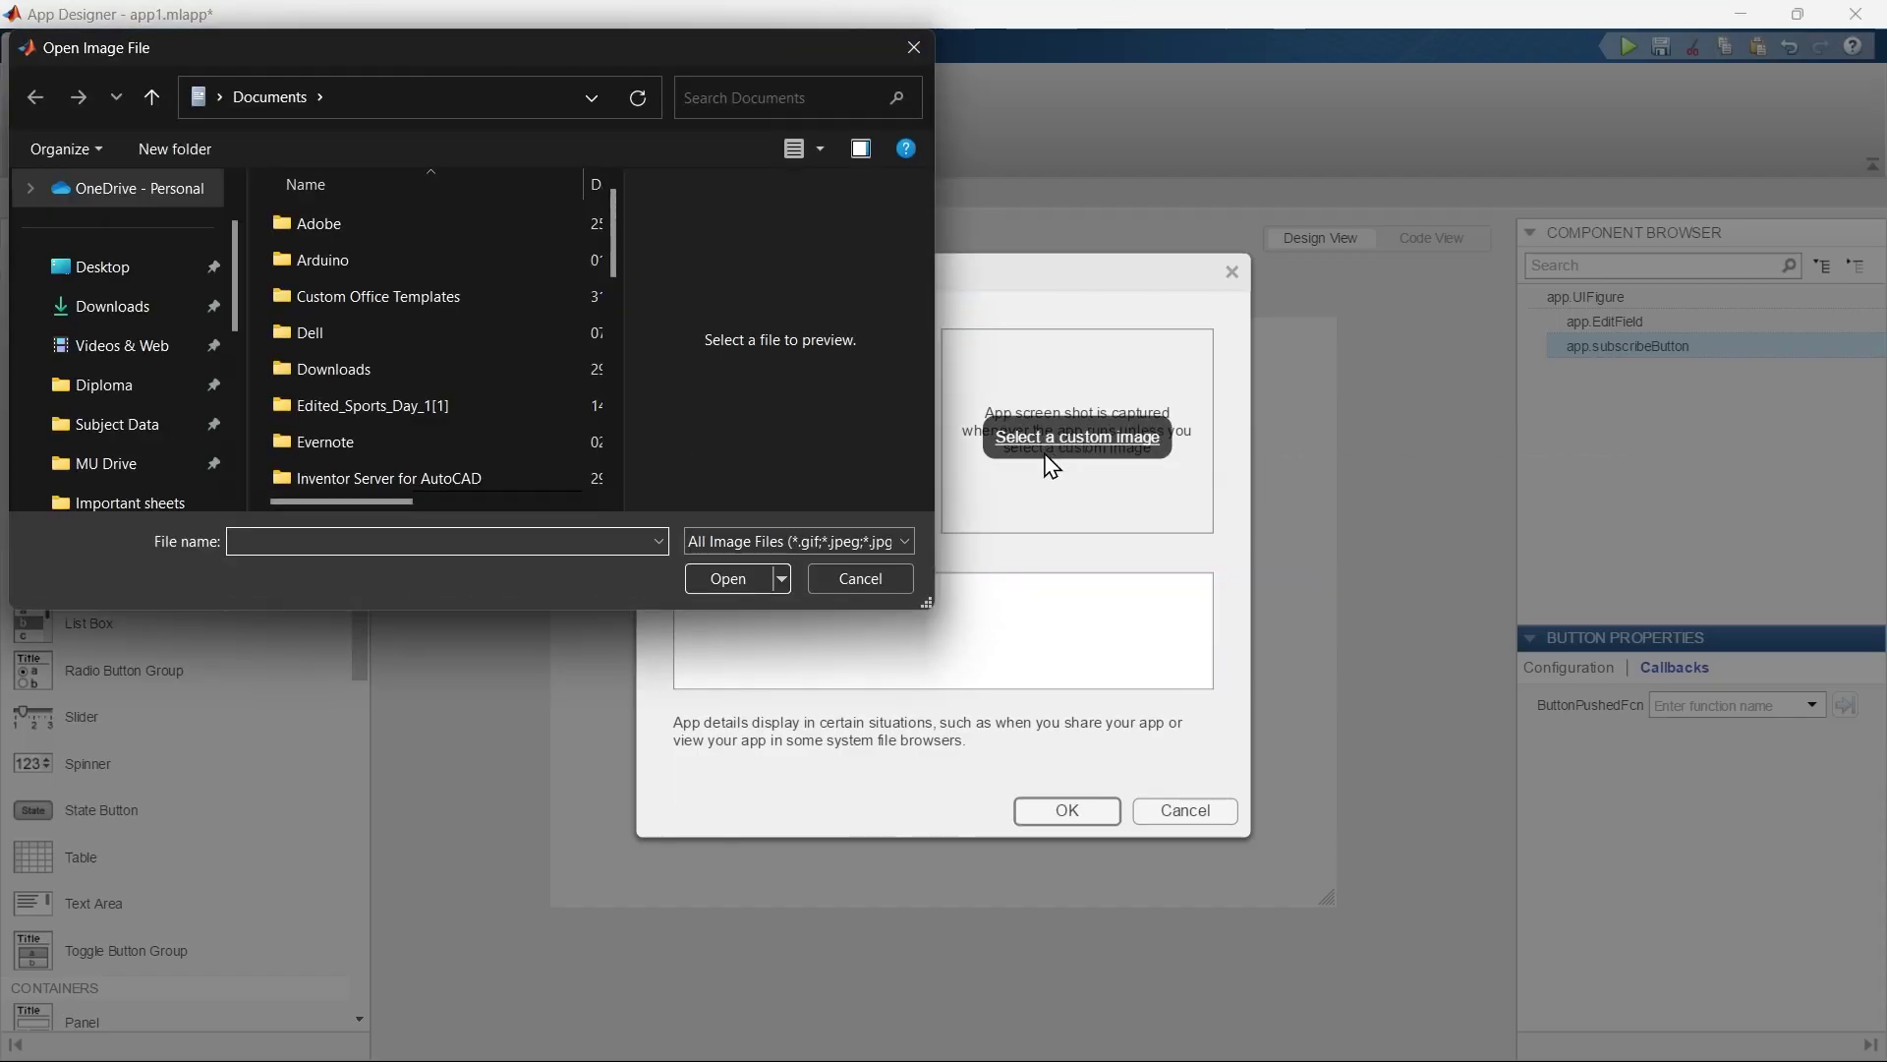
left_click(915, 49)
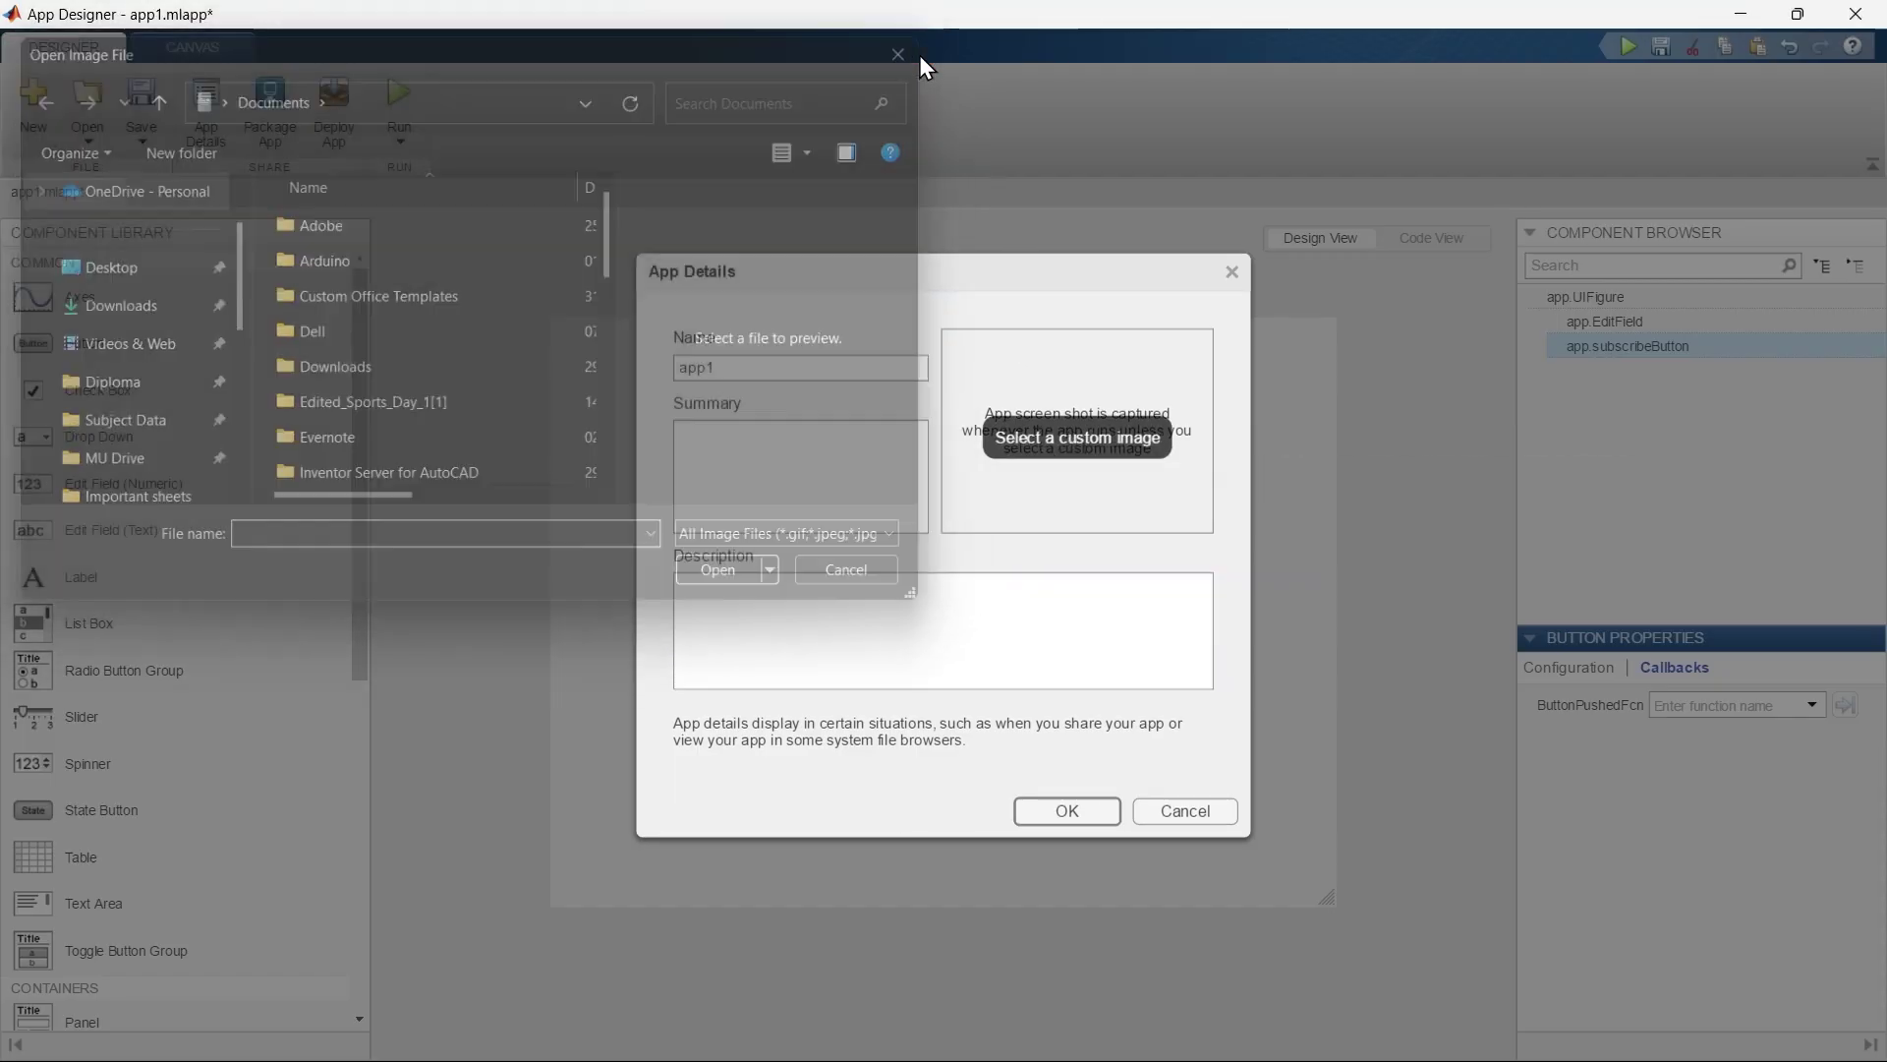
left_click(1087, 812)
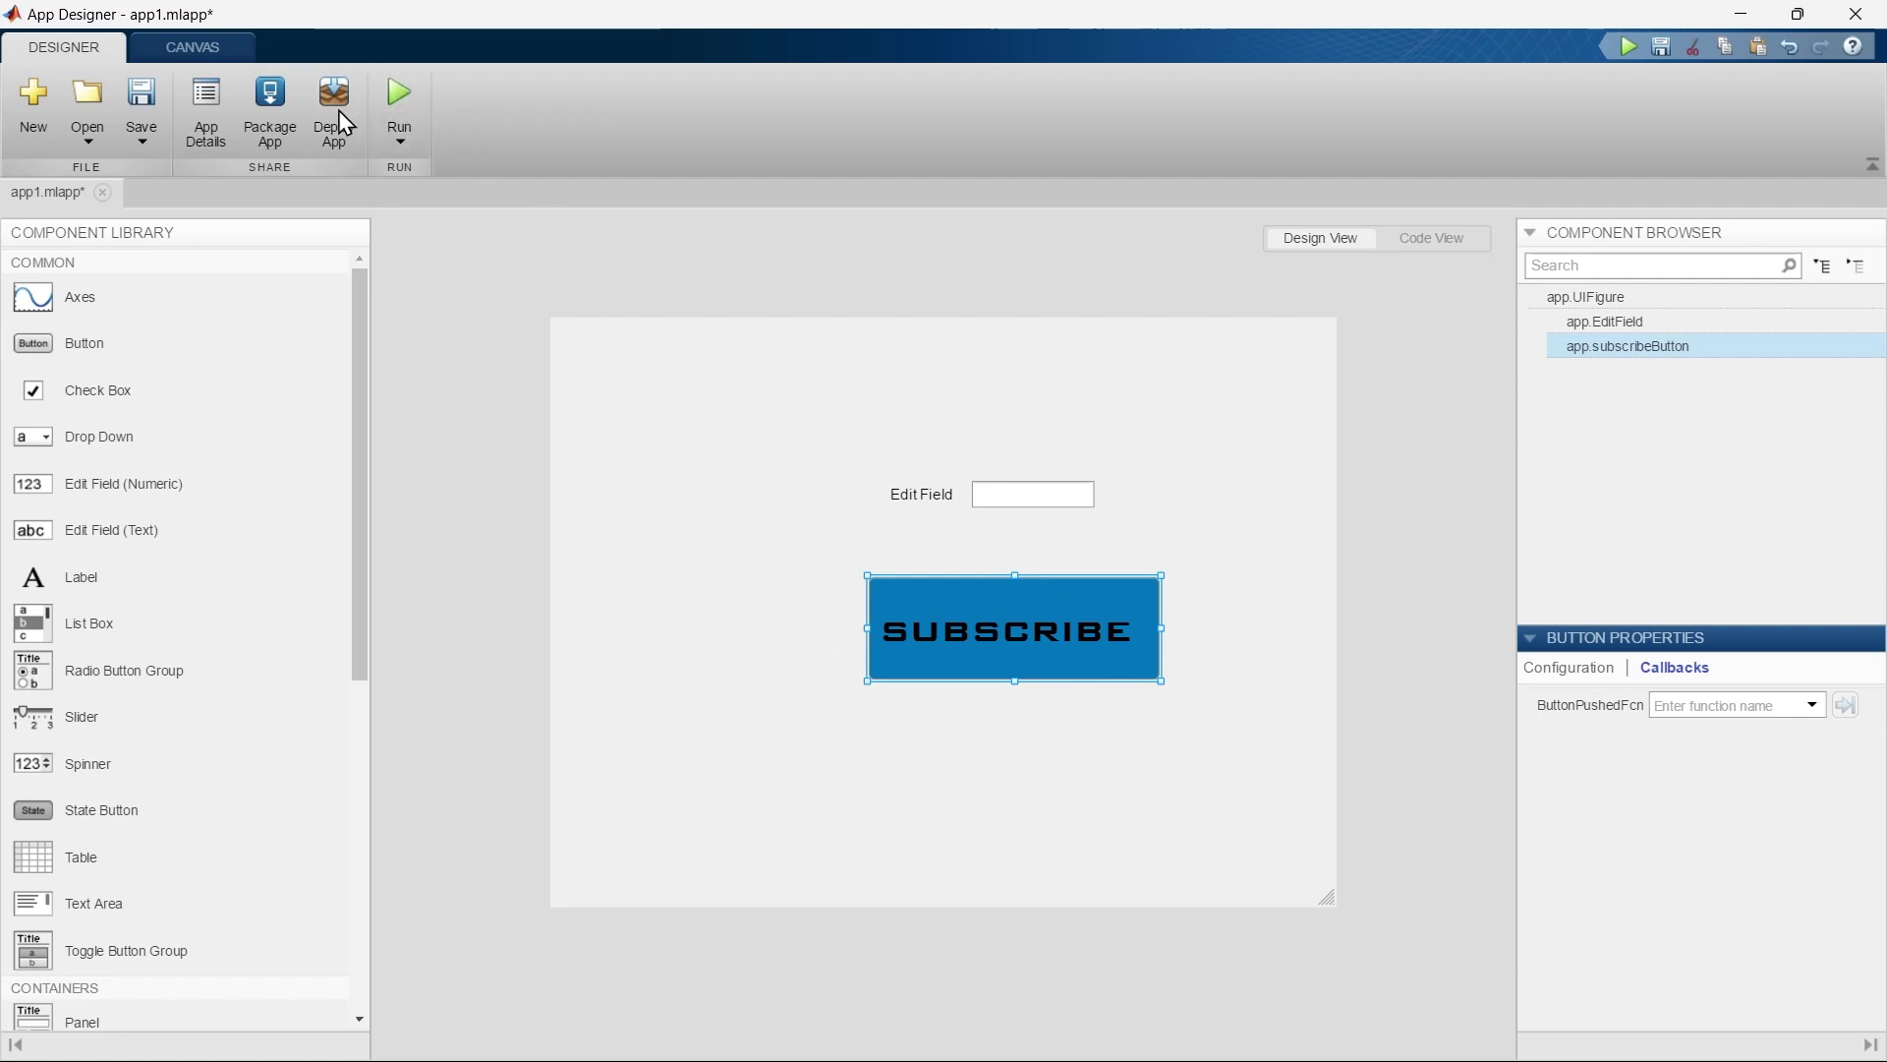
- Select the Edit Field and SUBSCRIBE button and left-align them after trying other alignments
left_click(183, 48)
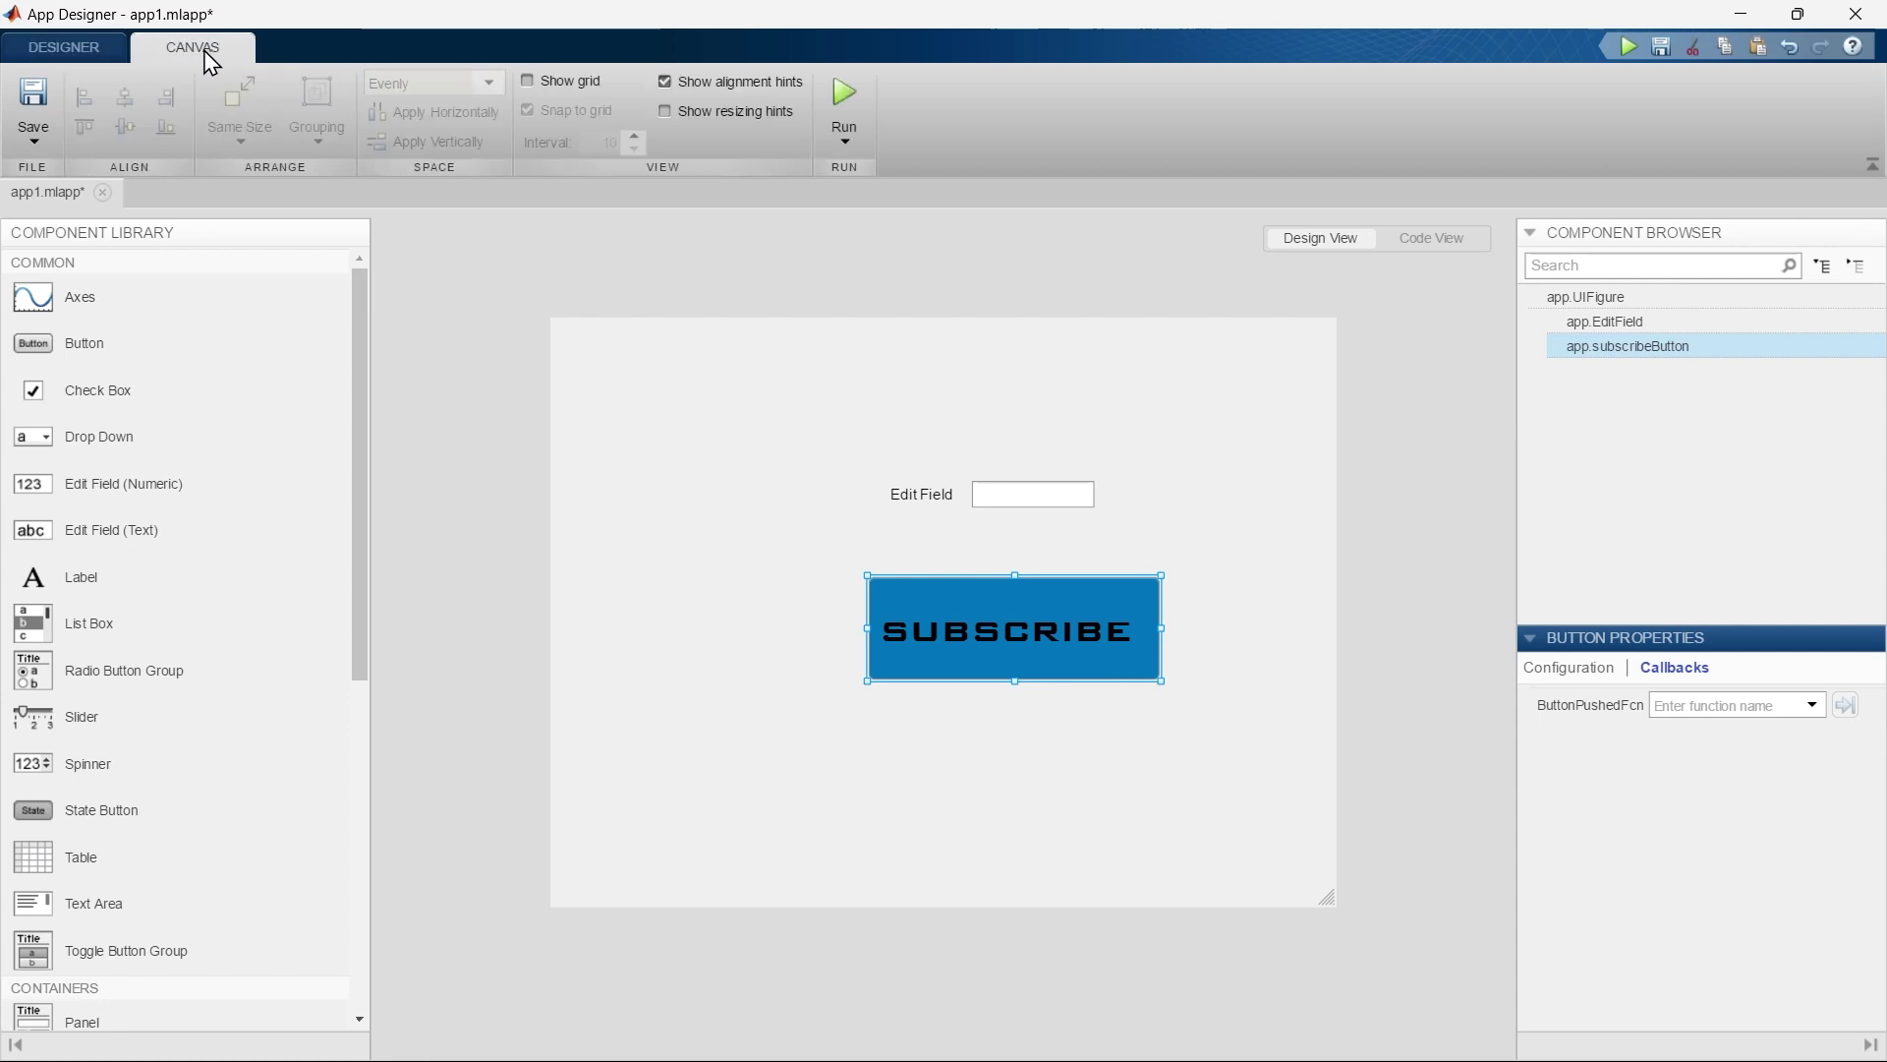
key("Escape")
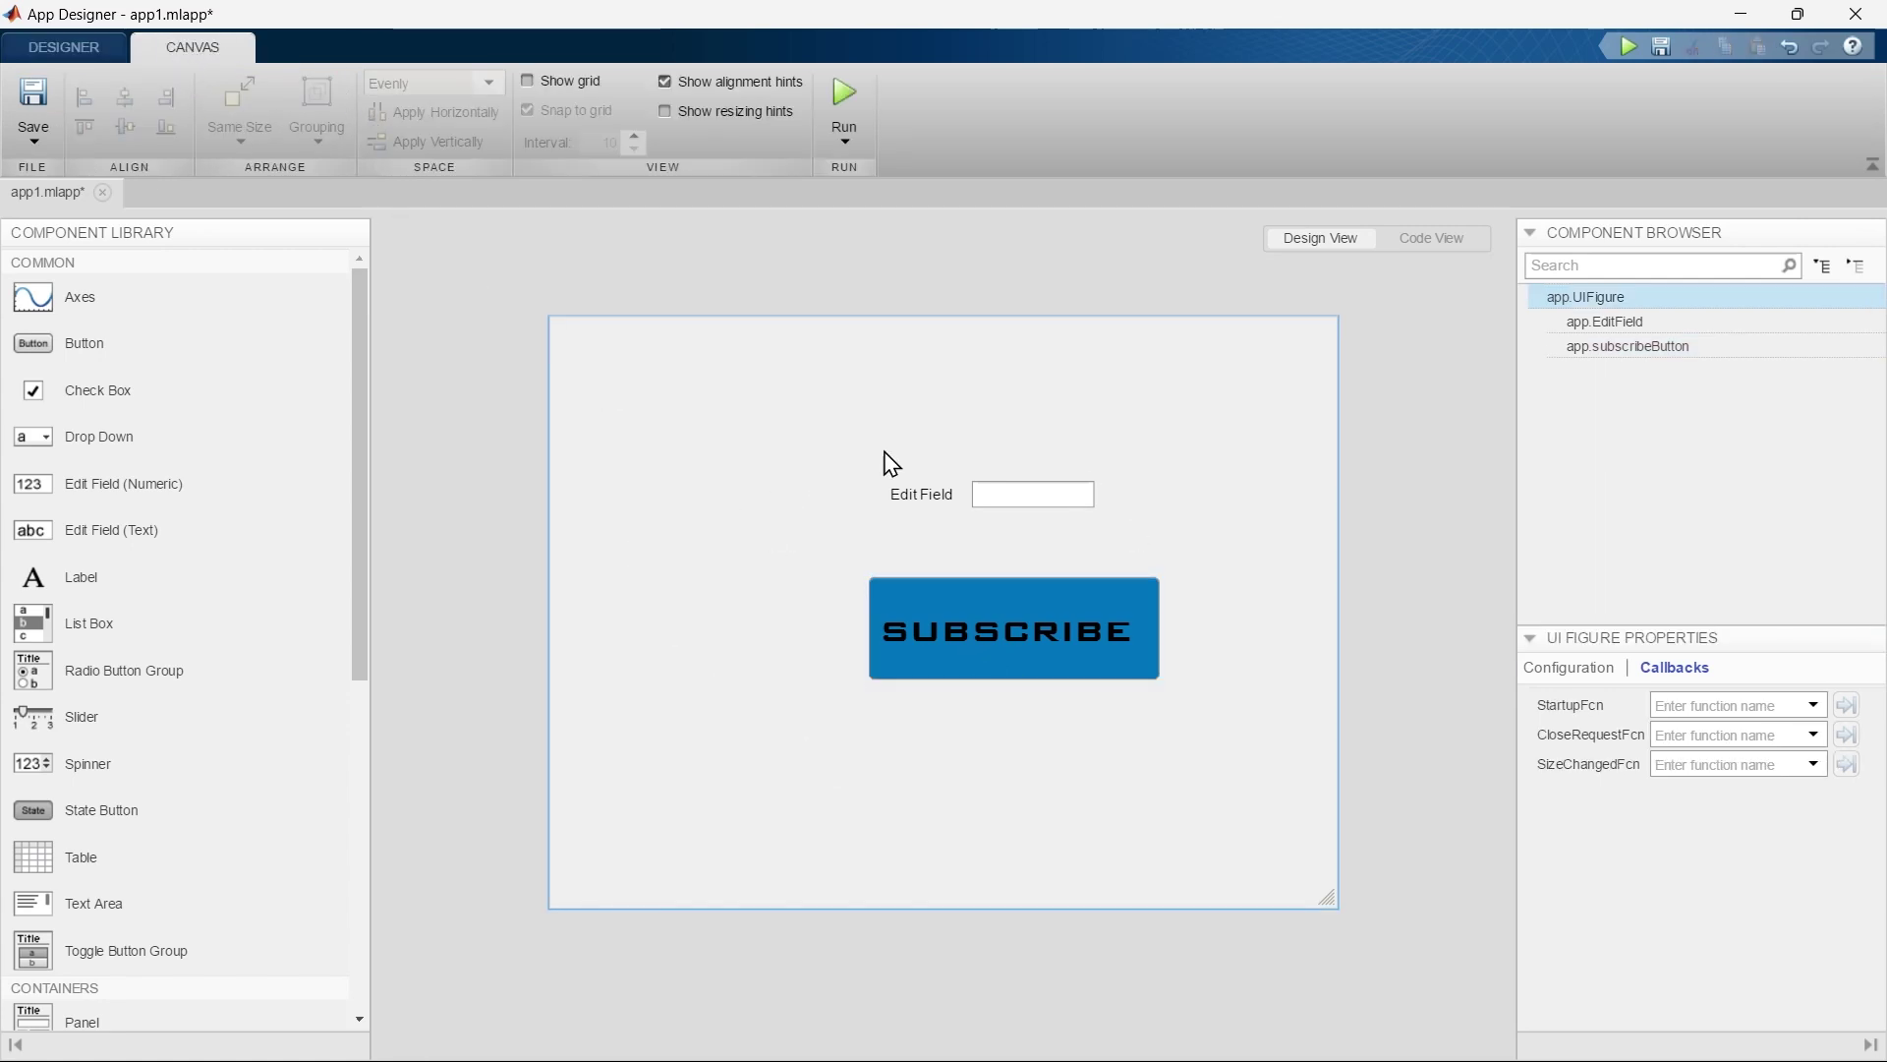
left_click(909, 493)
left_click(922, 641, "ctrl")
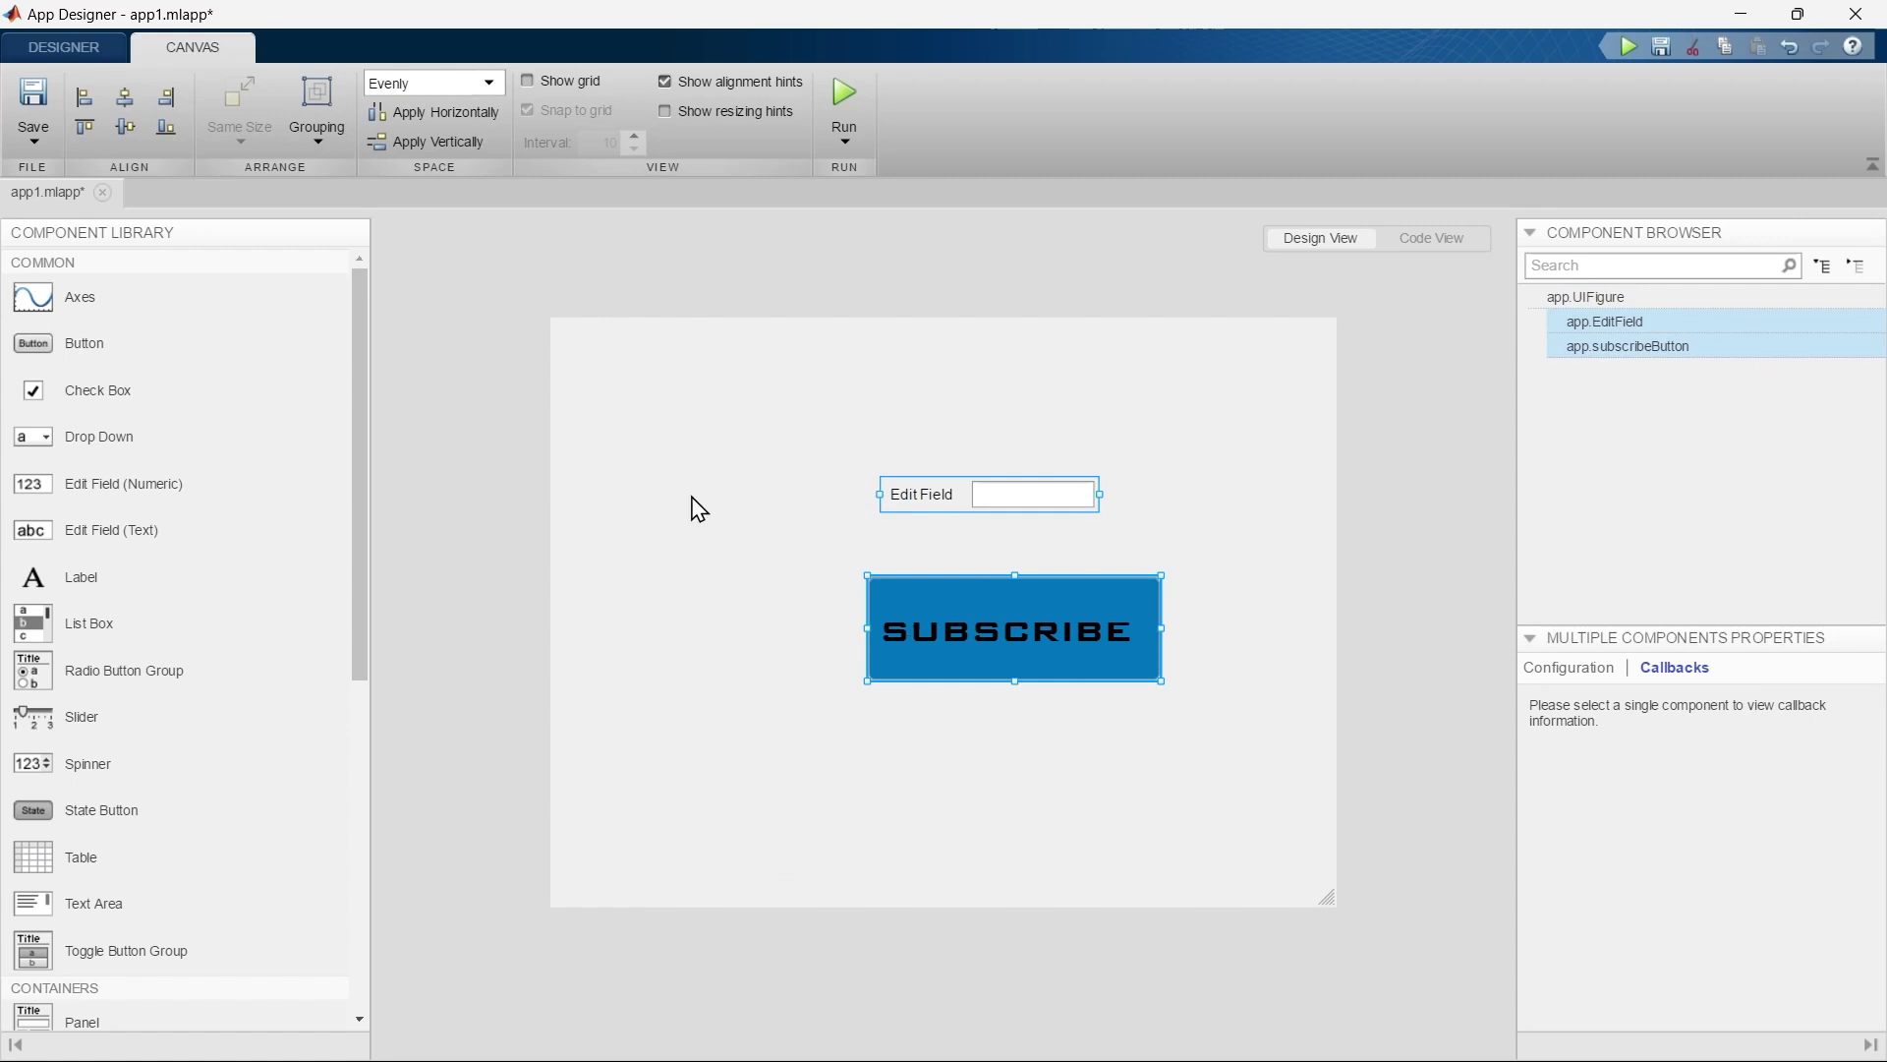
left_click(84, 107)
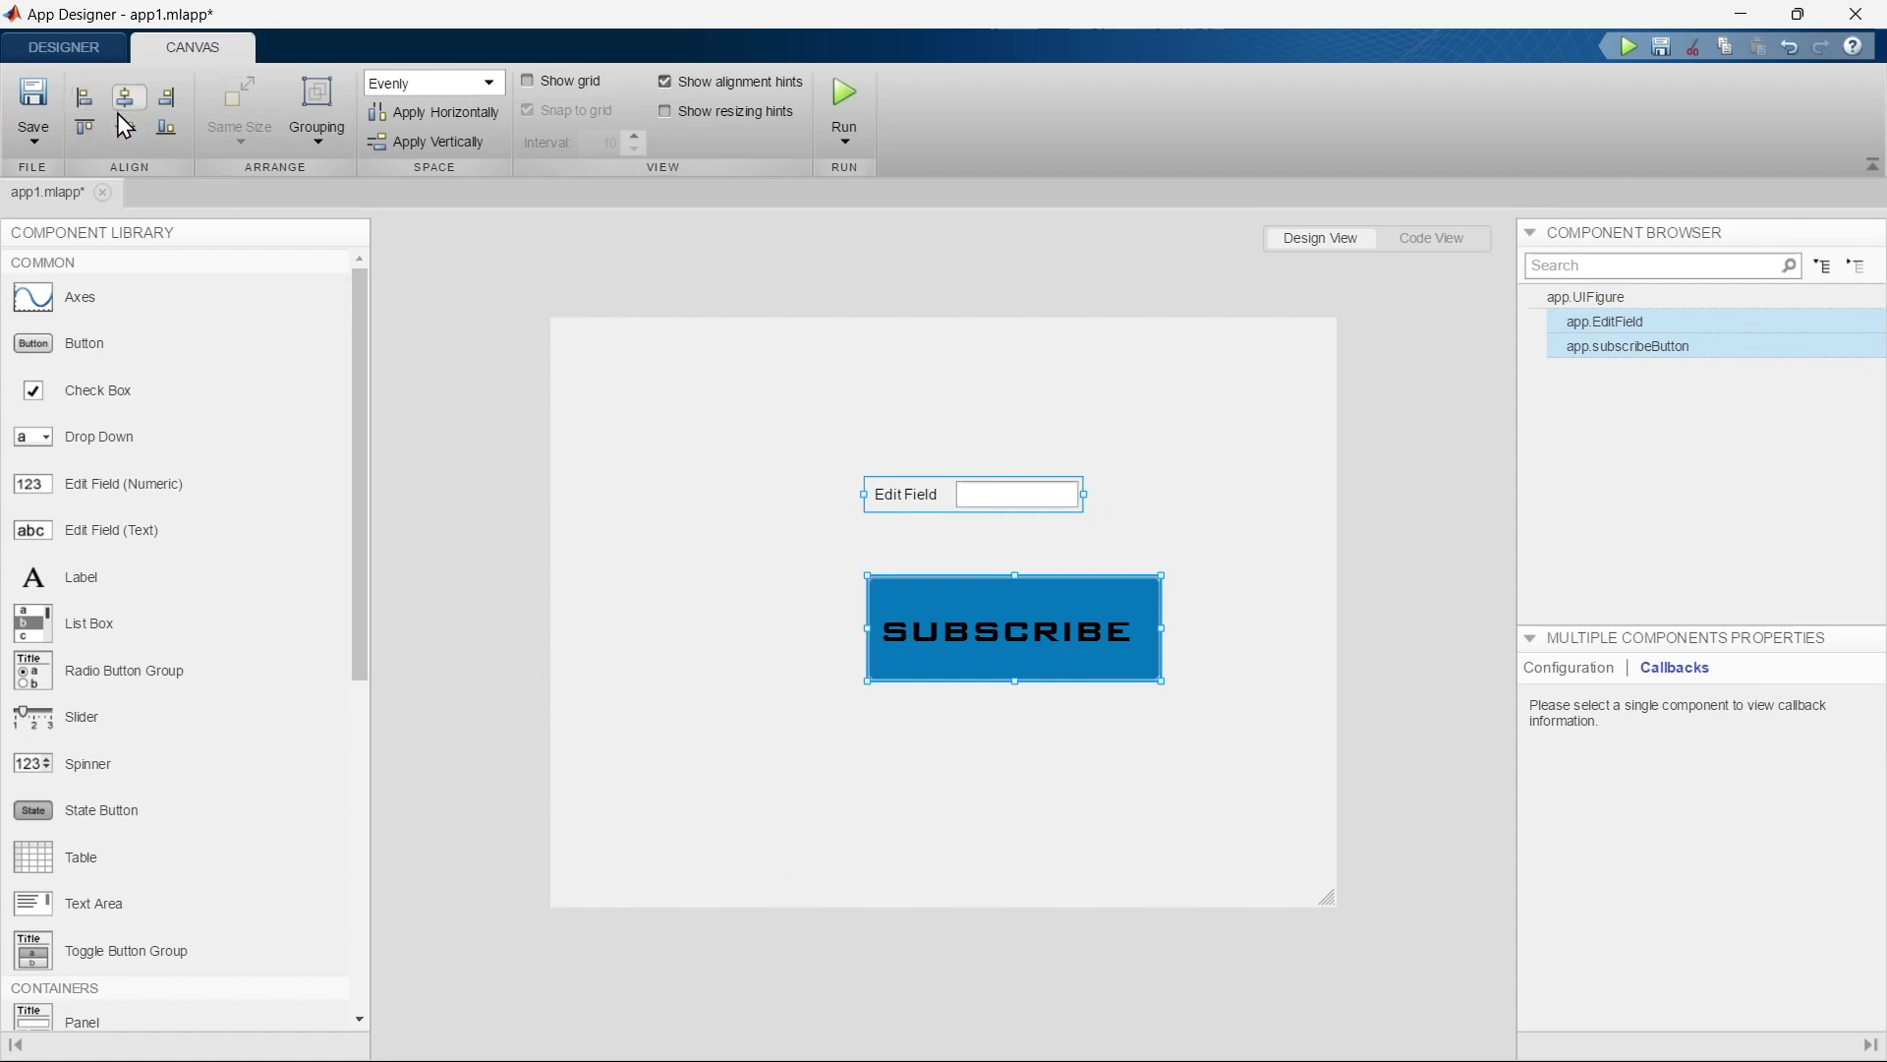
left_click(125, 97)
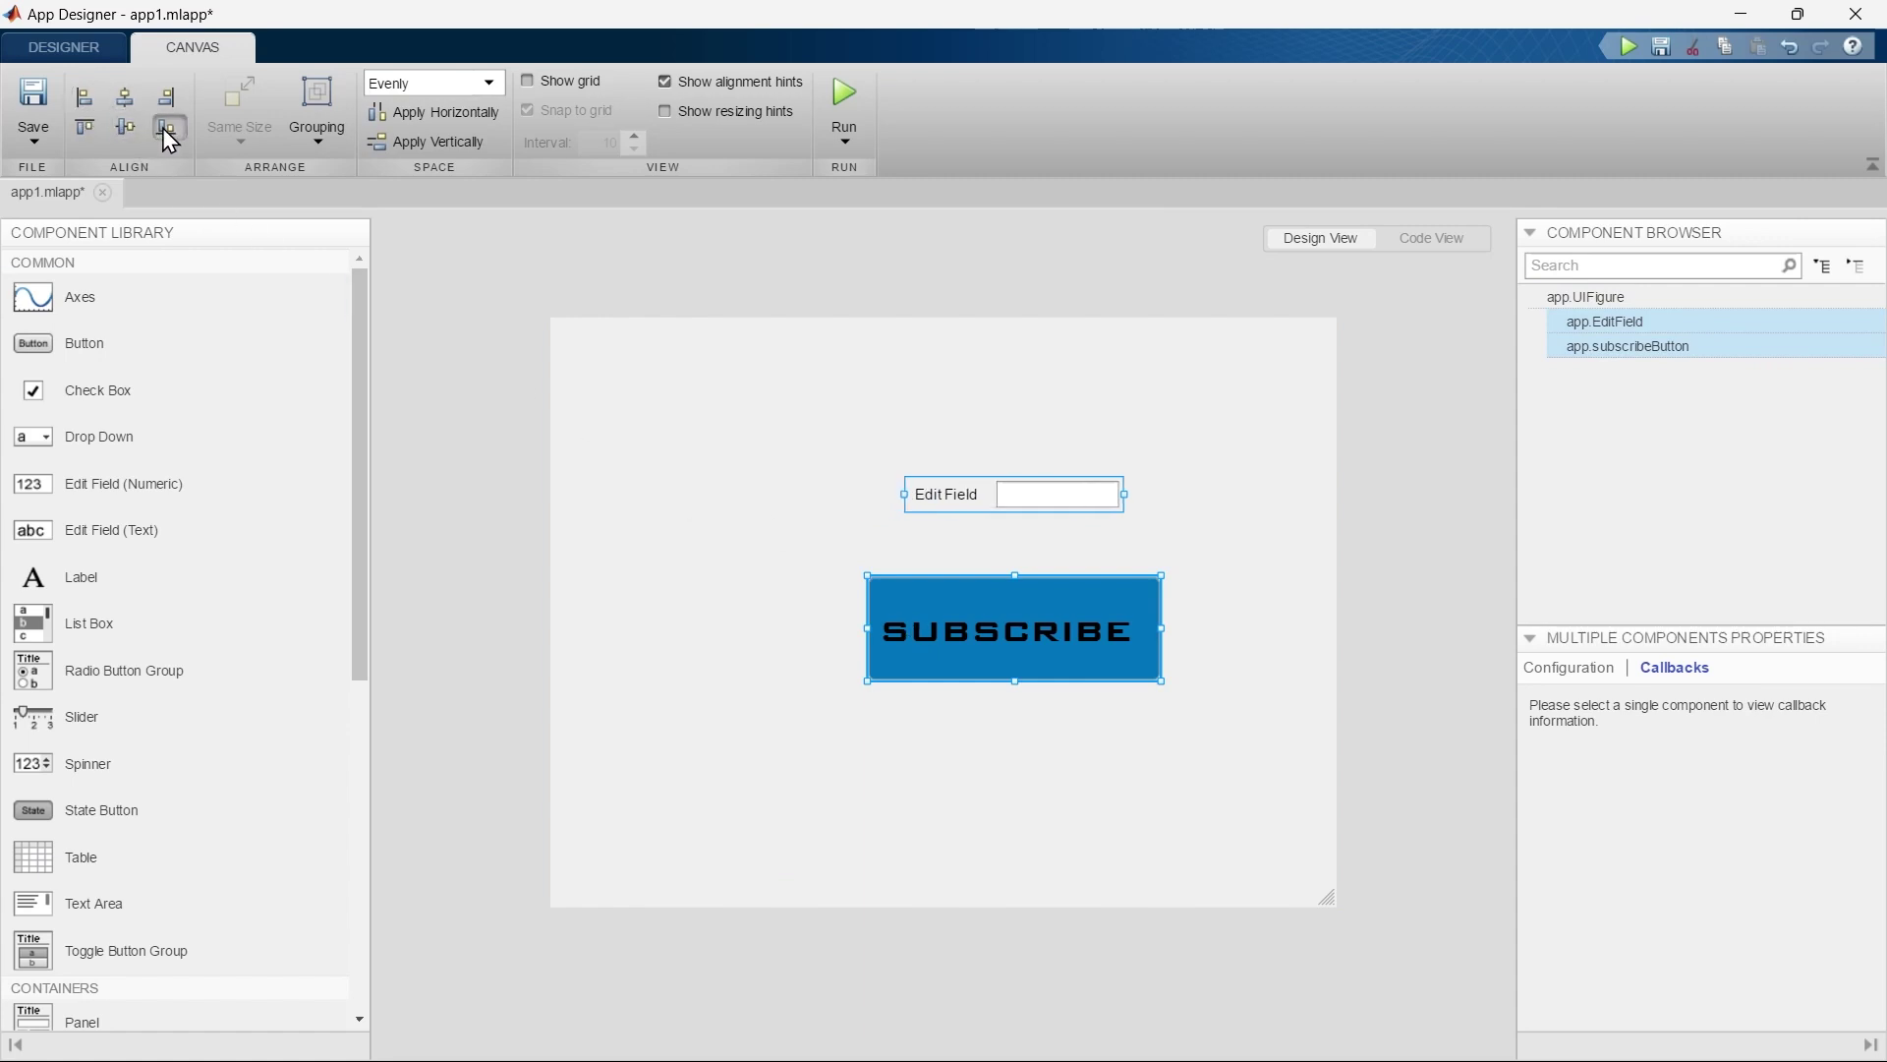
left_click(169, 128)
left_click(132, 127)
left_click(99, 124)
left_click(98, 104)
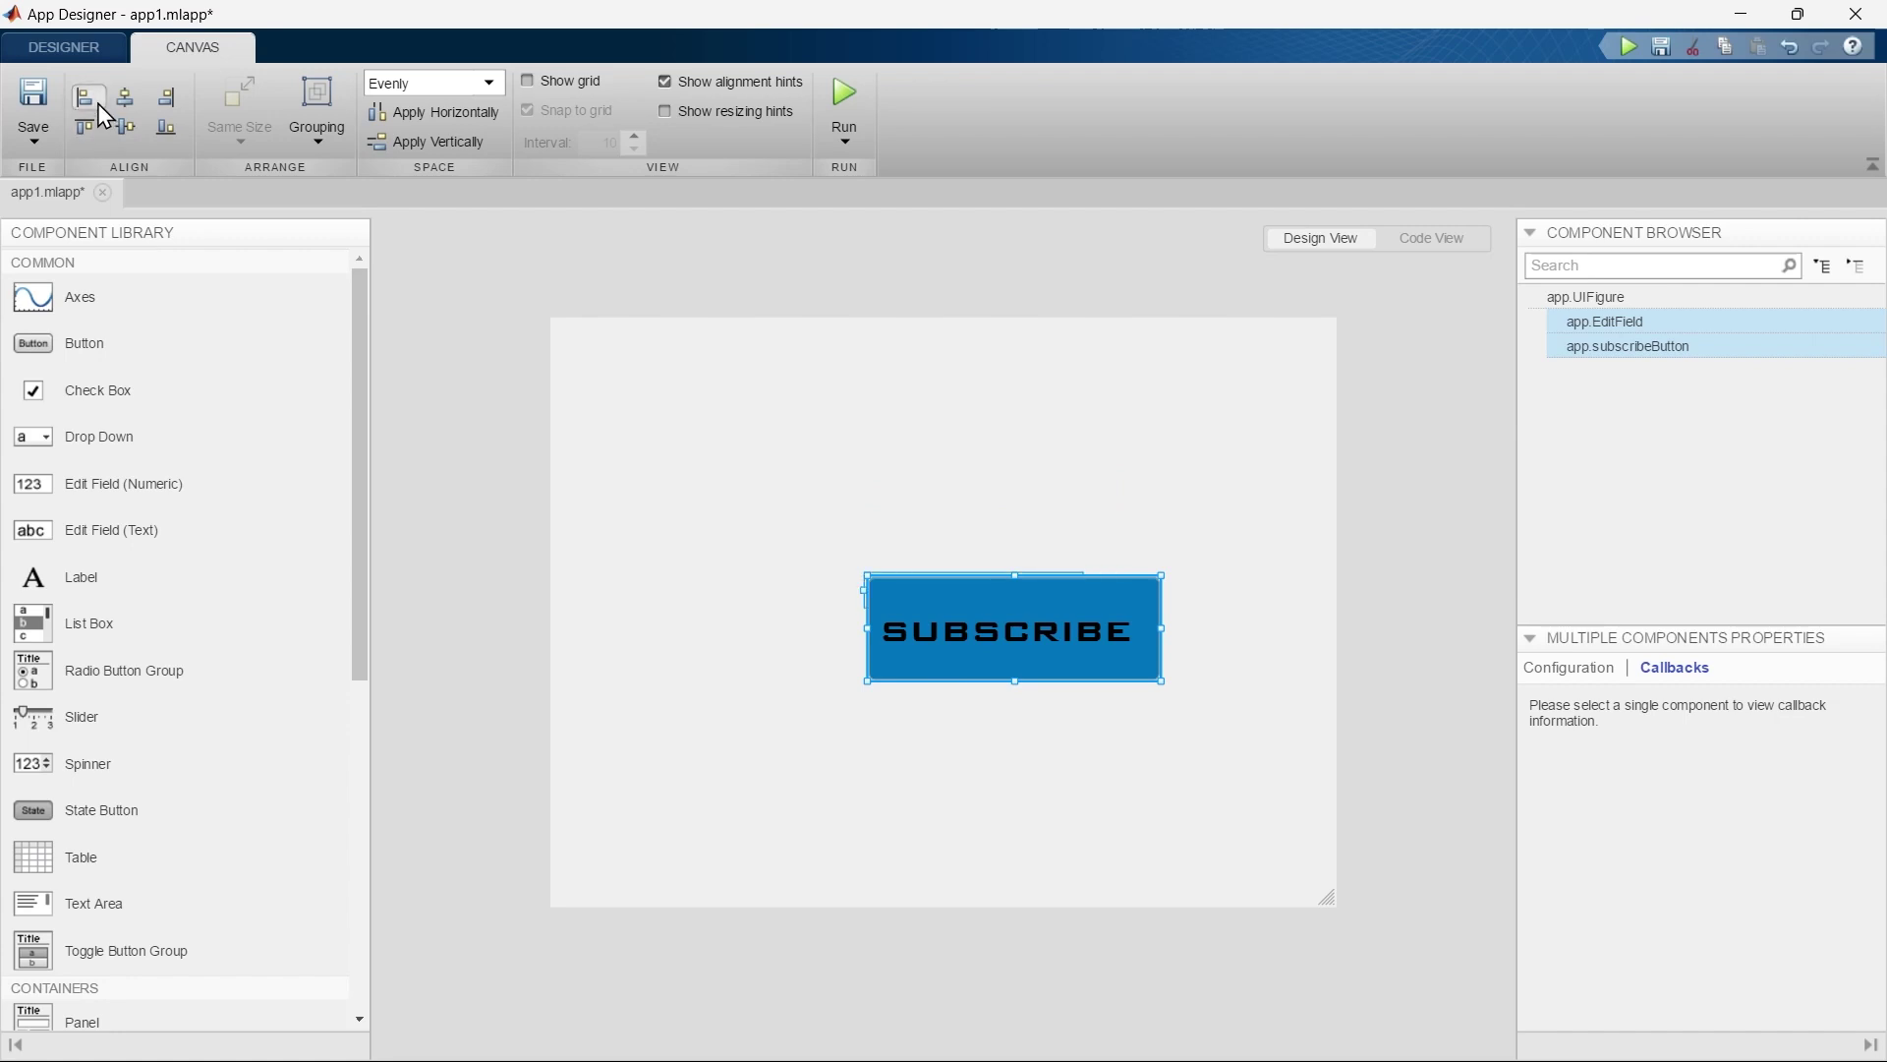
- Move the SUBSCRIBE button lower, then shift both components up and to the left
left_click(944, 644)
left_click_drag(943, 644, 944, 729)
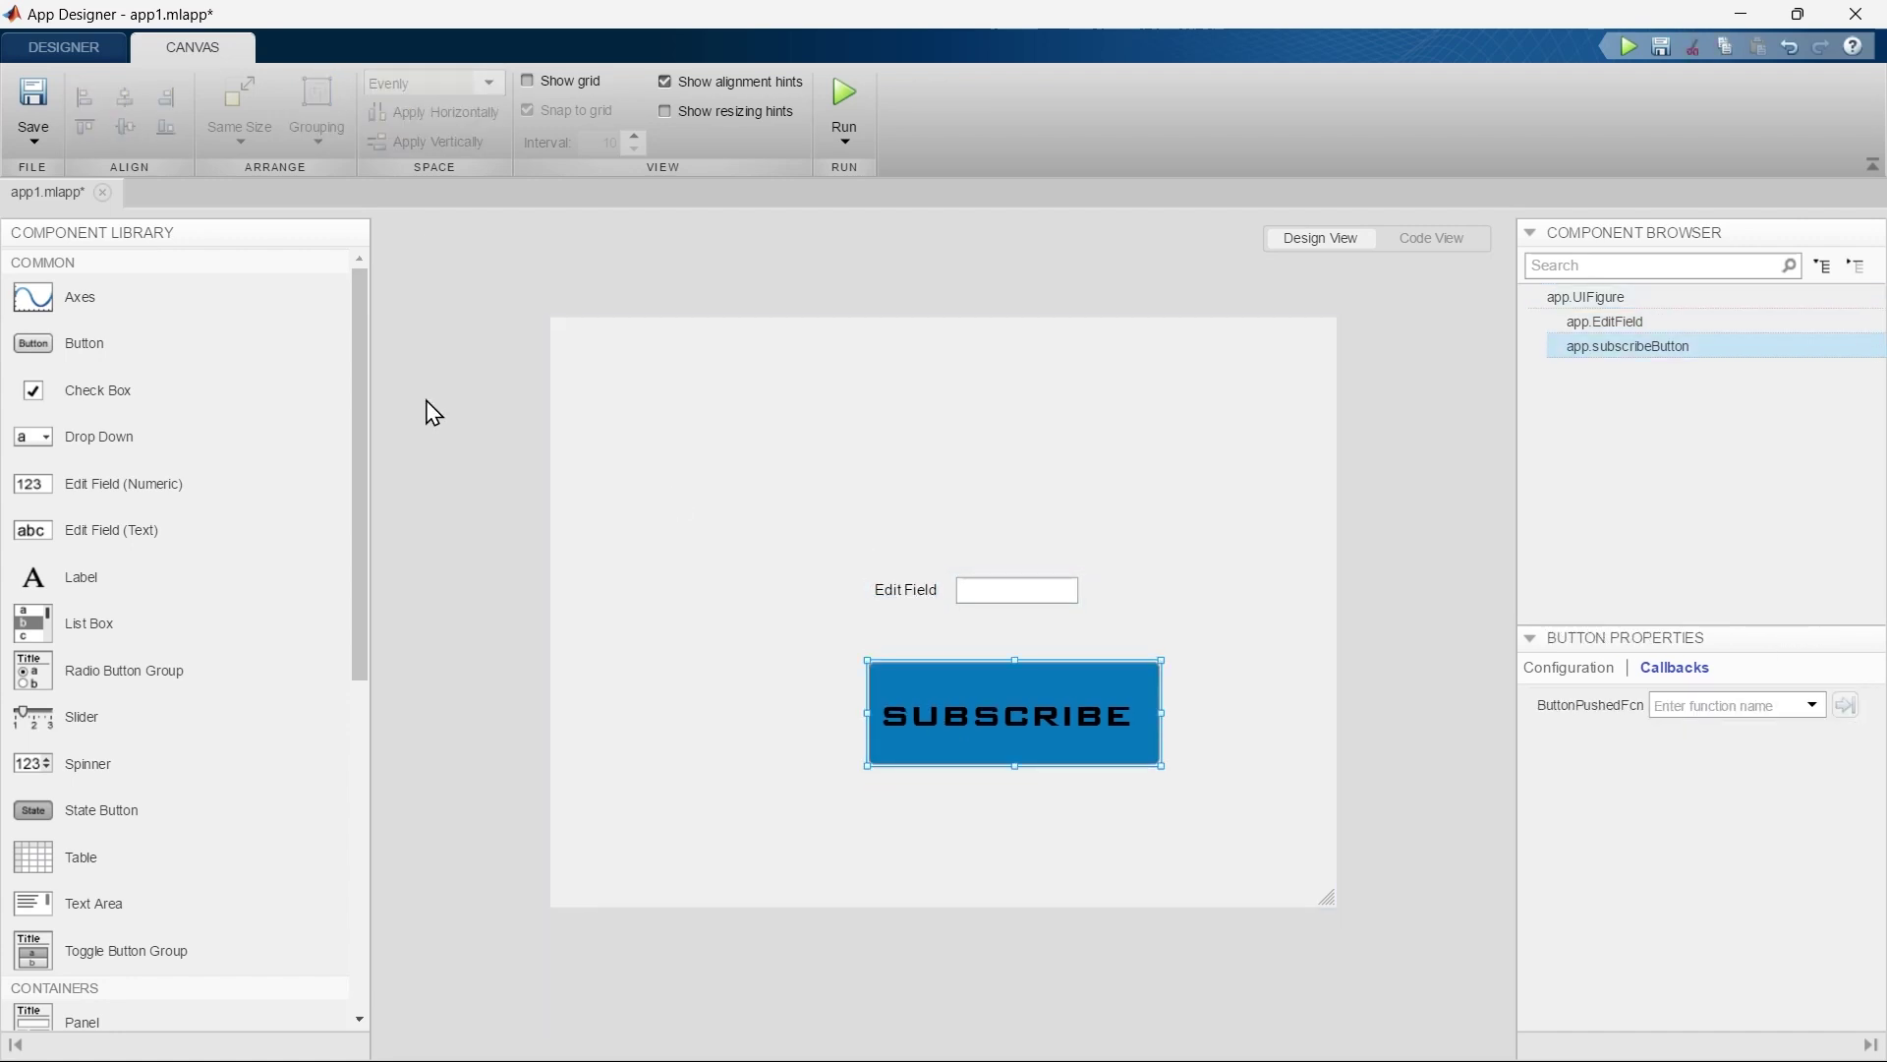
key("ctrl+a")
left_click(319, 142)
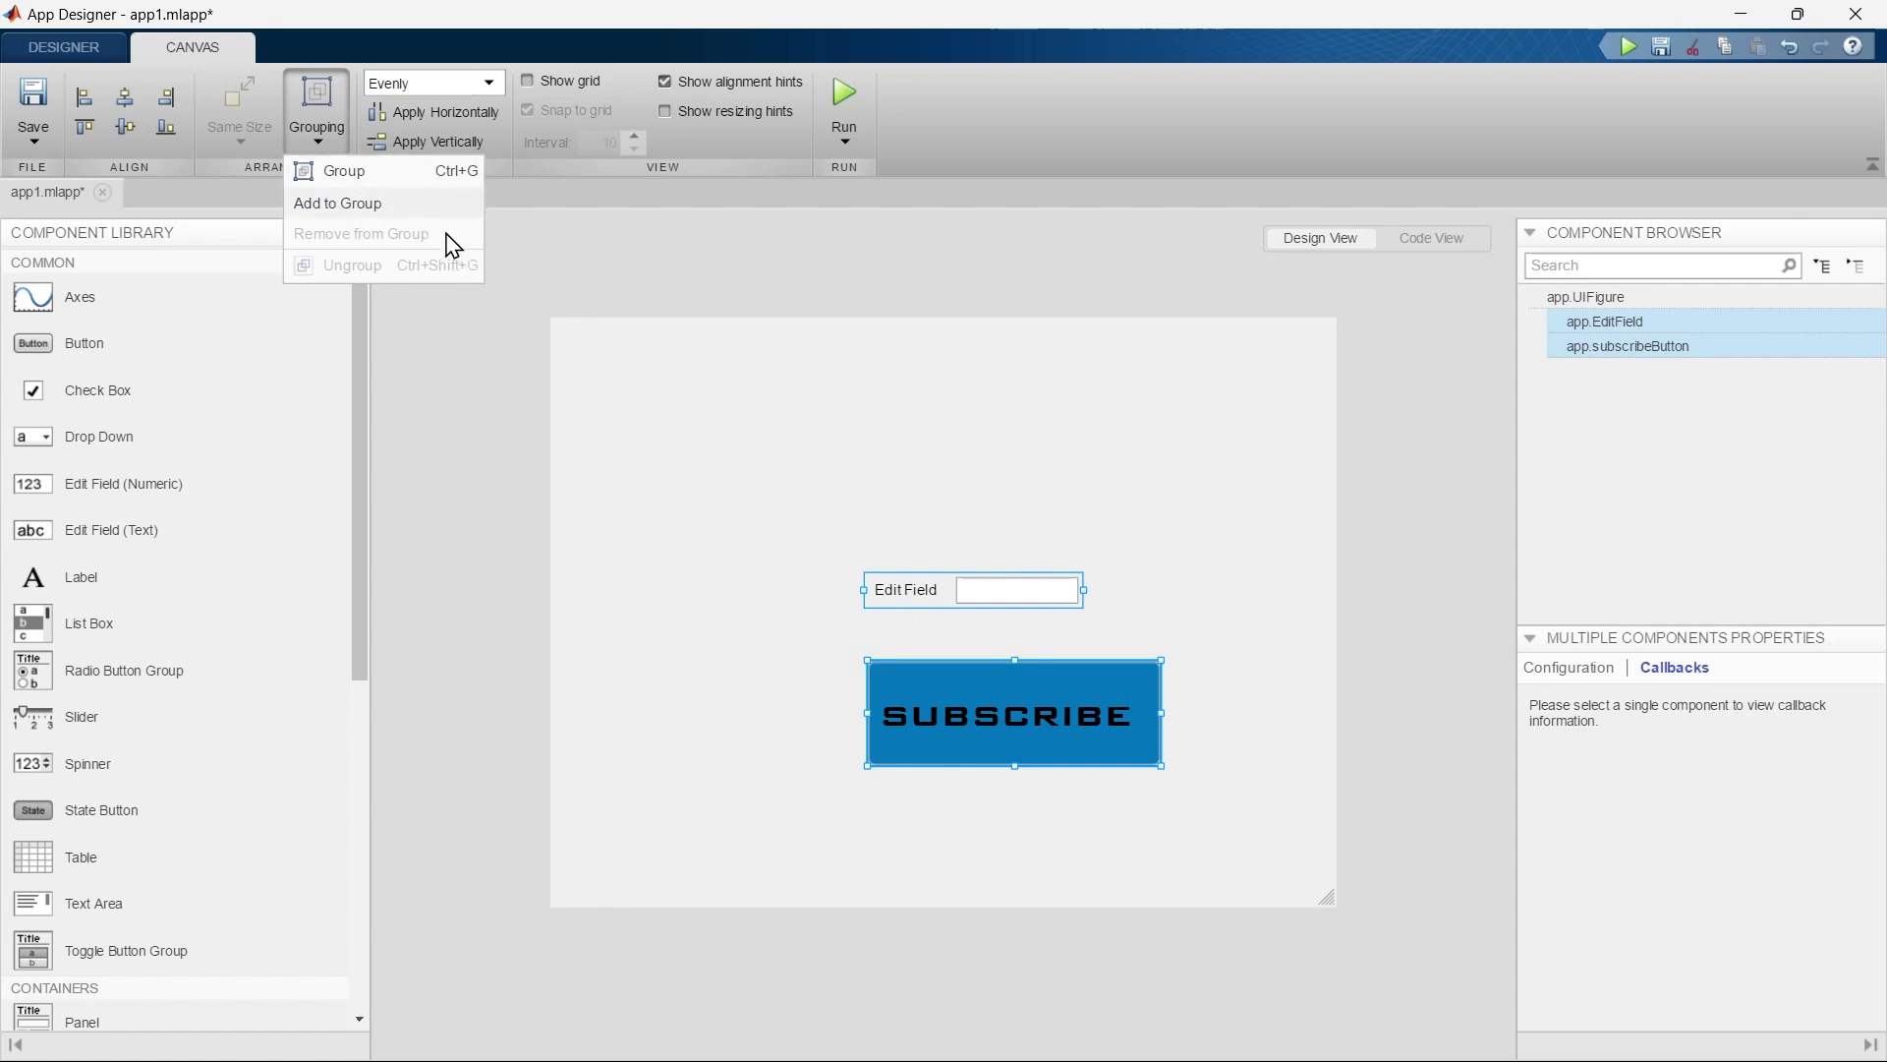
left_click(746, 417)
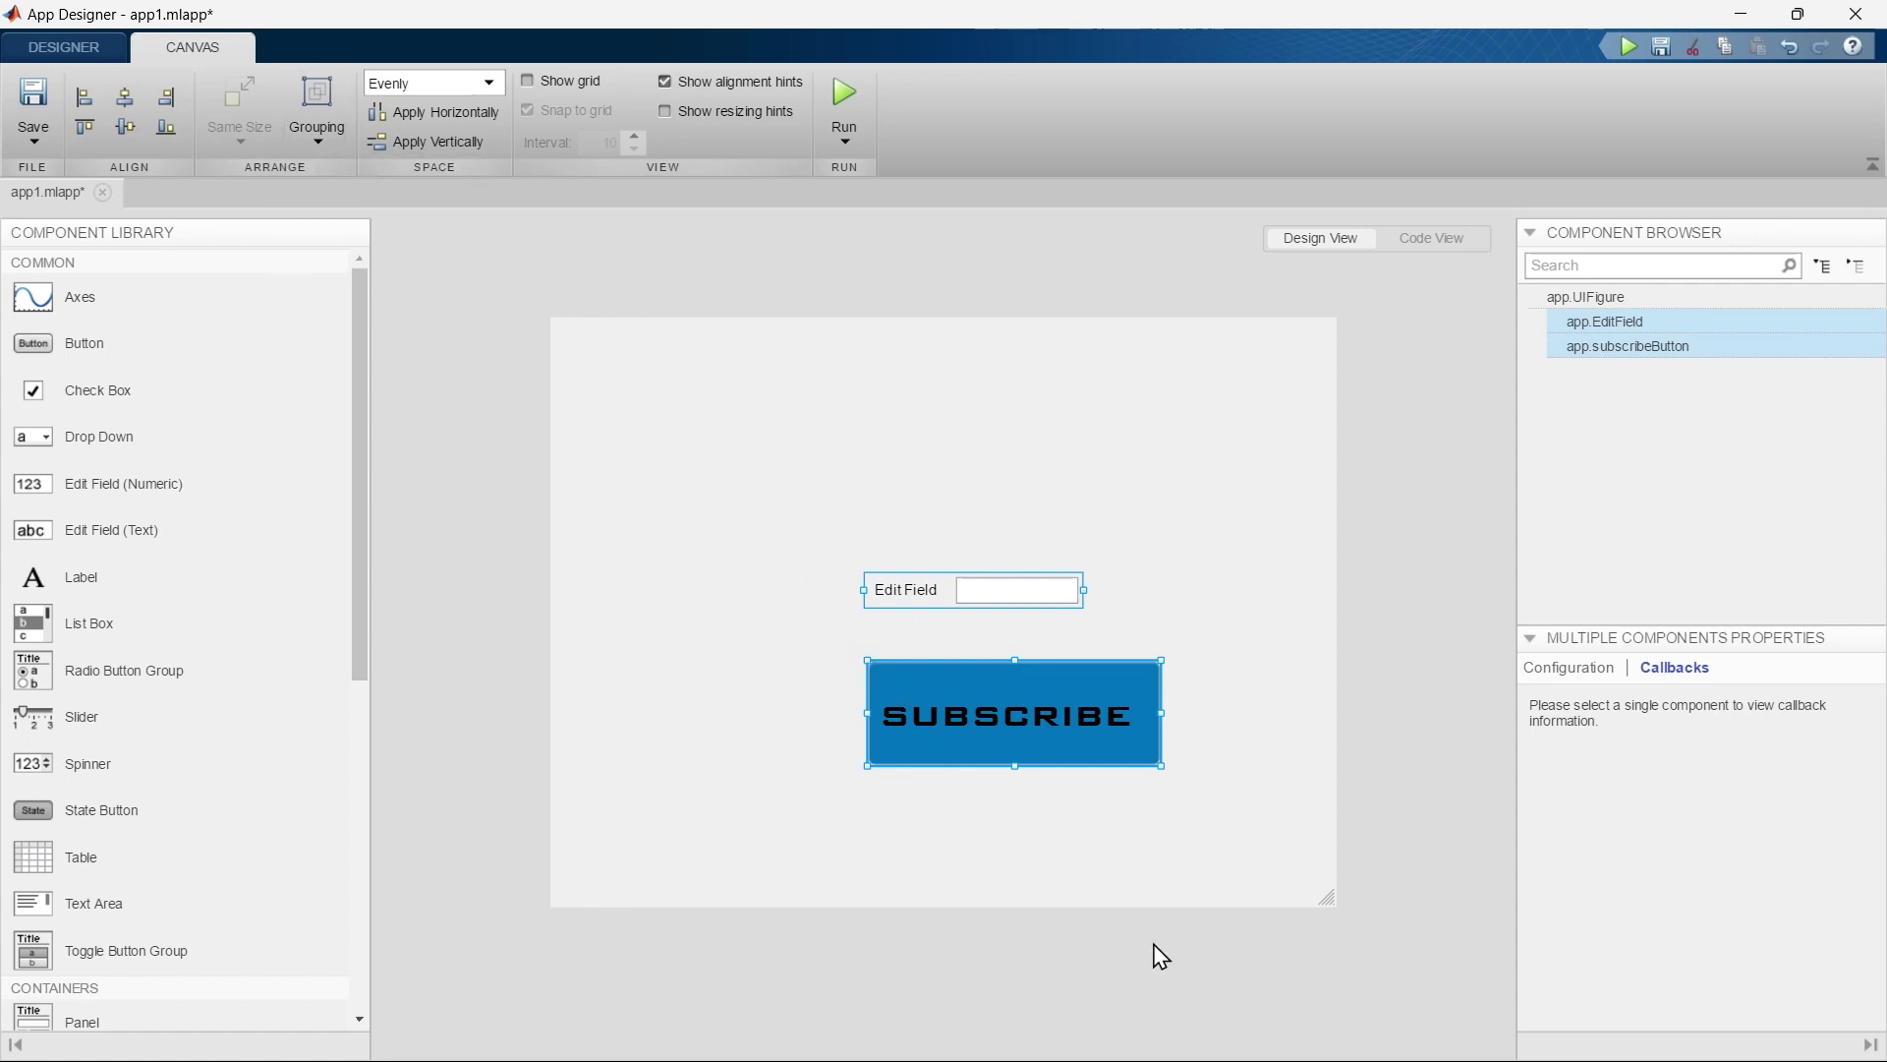
left_click_drag(1034, 739, 925, 608)
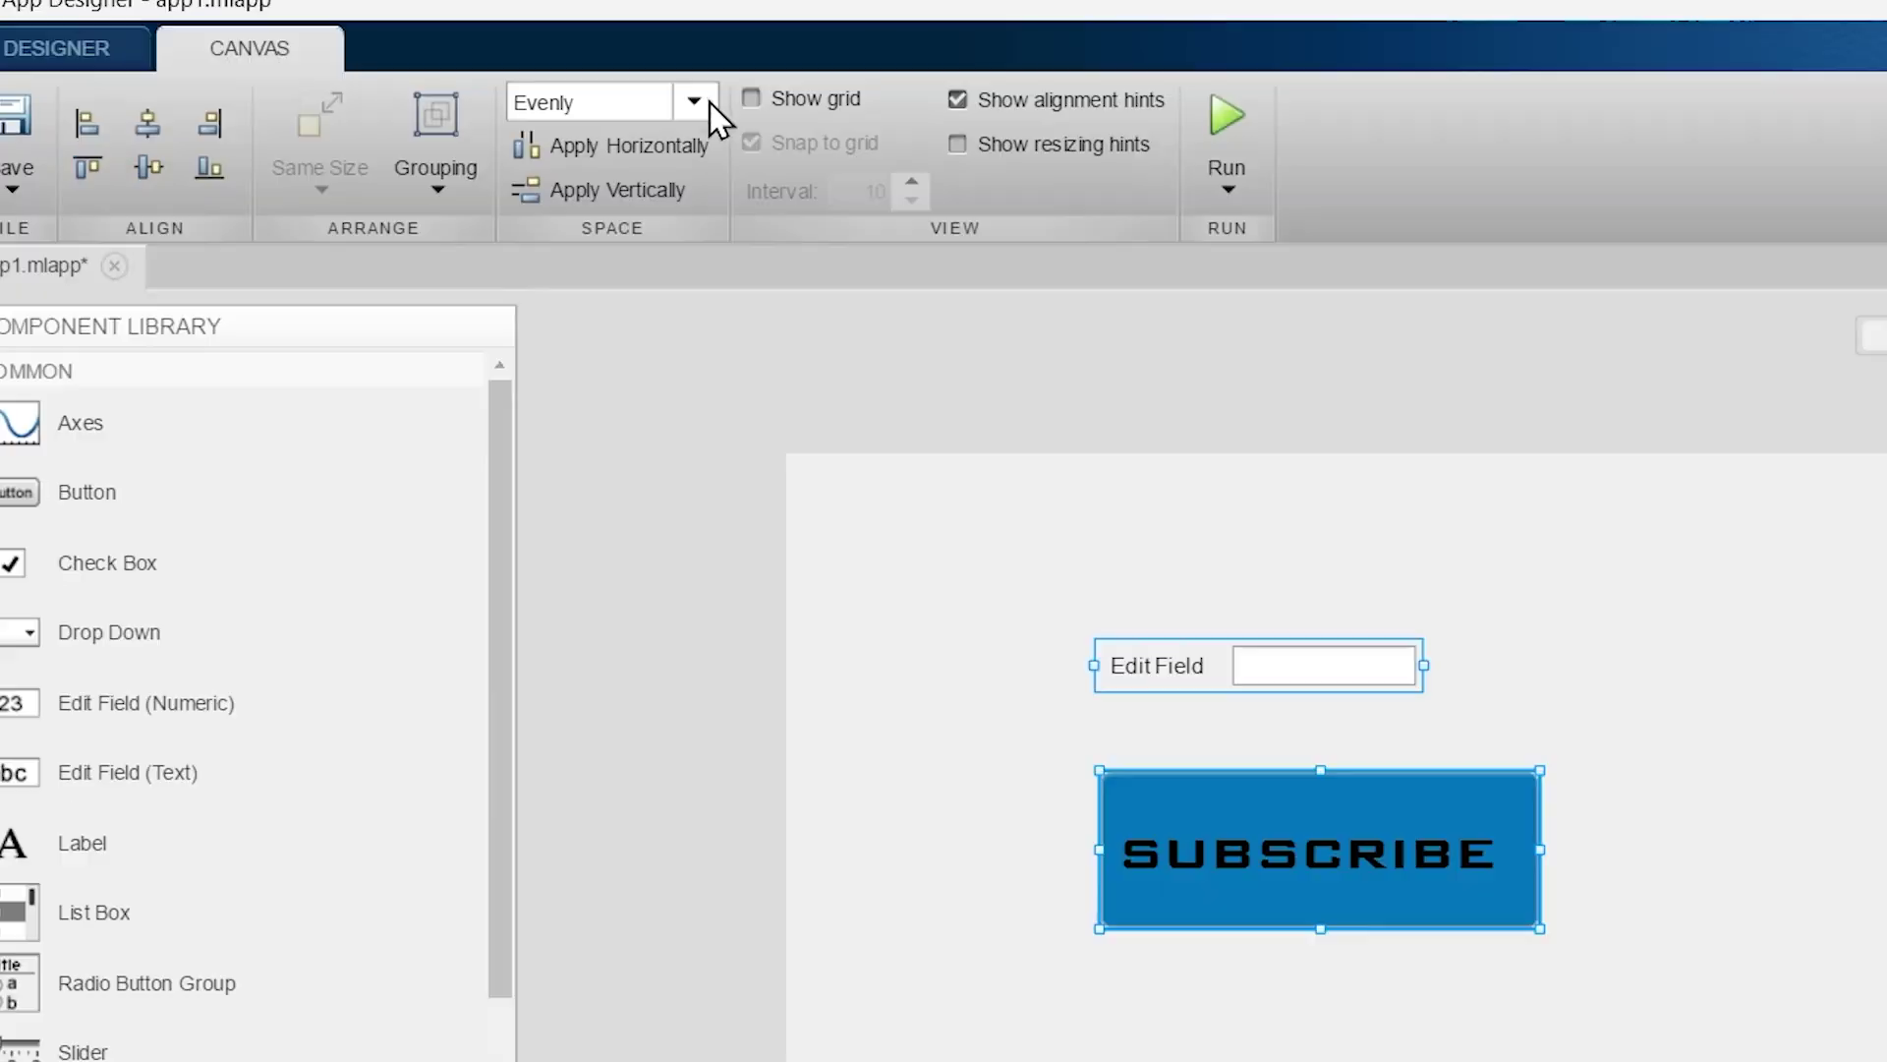
- Keep even spacing and show a canvas grid with a 15-unit interval
left_click(497, 82)
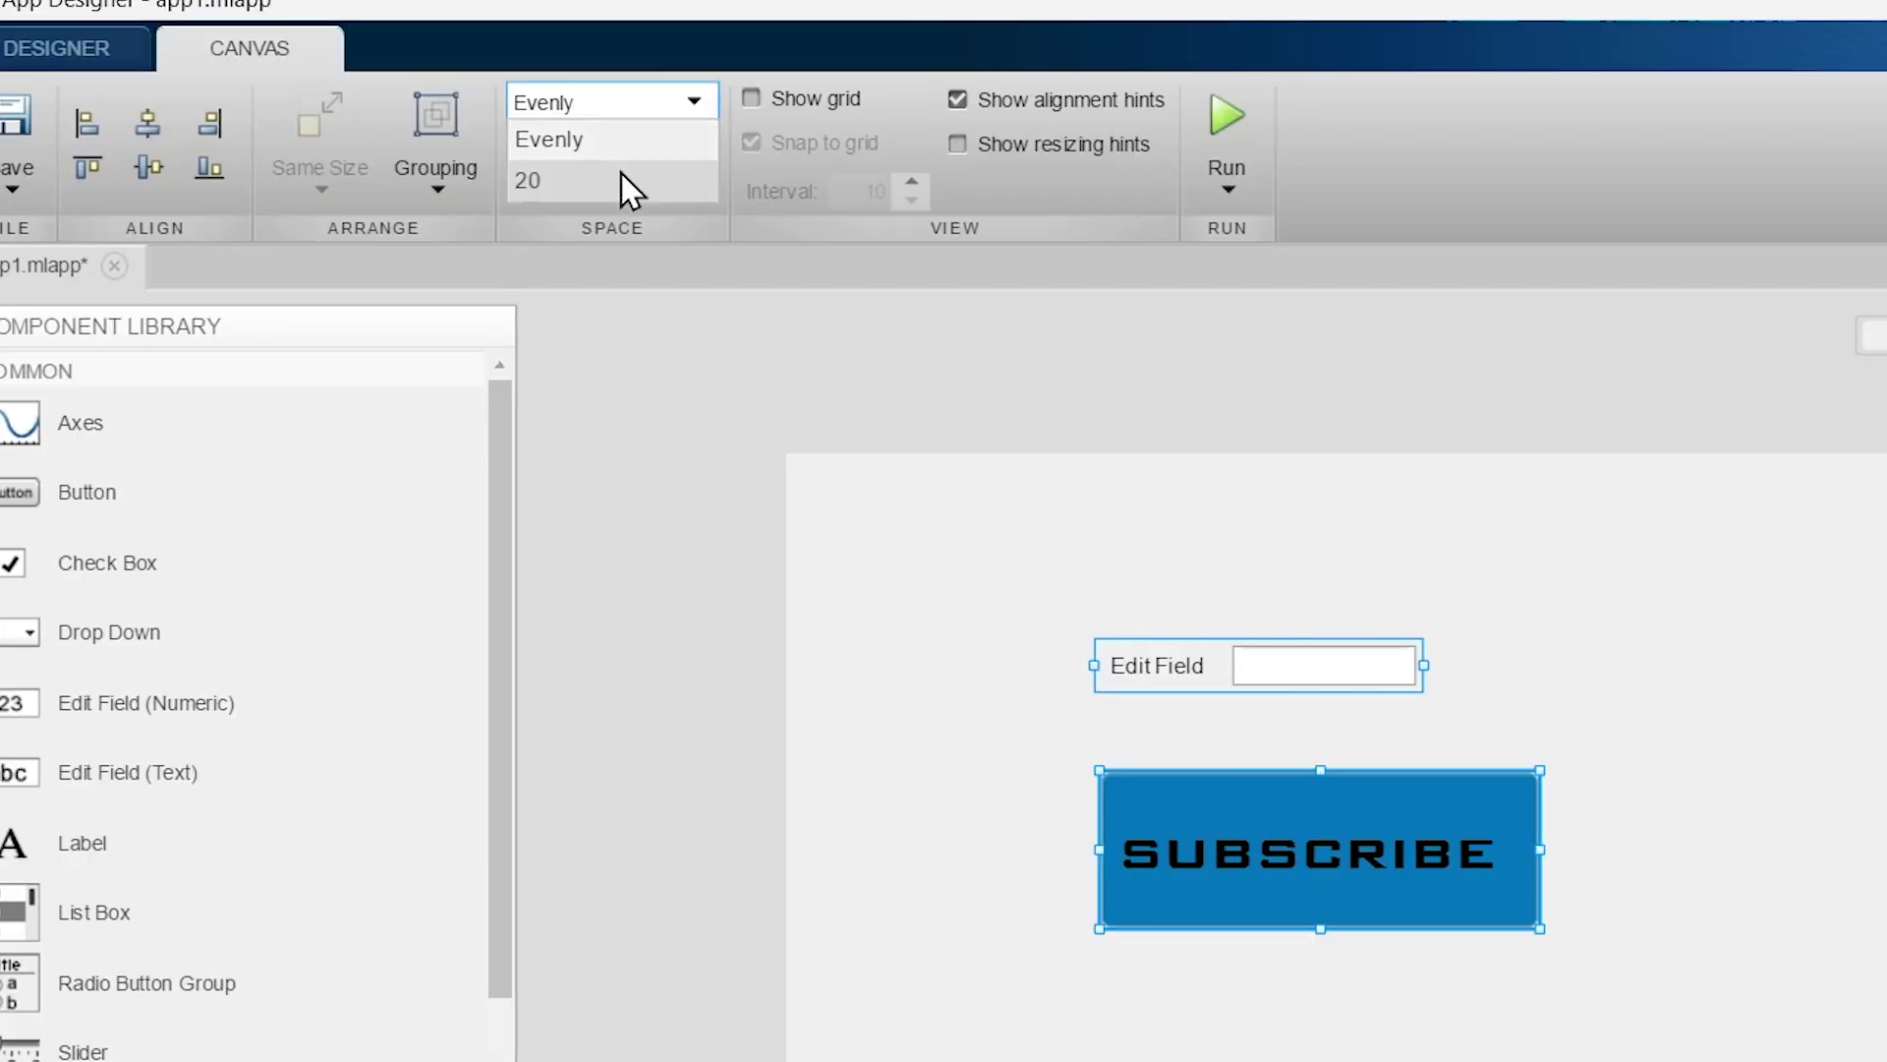
left_click(693, 262)
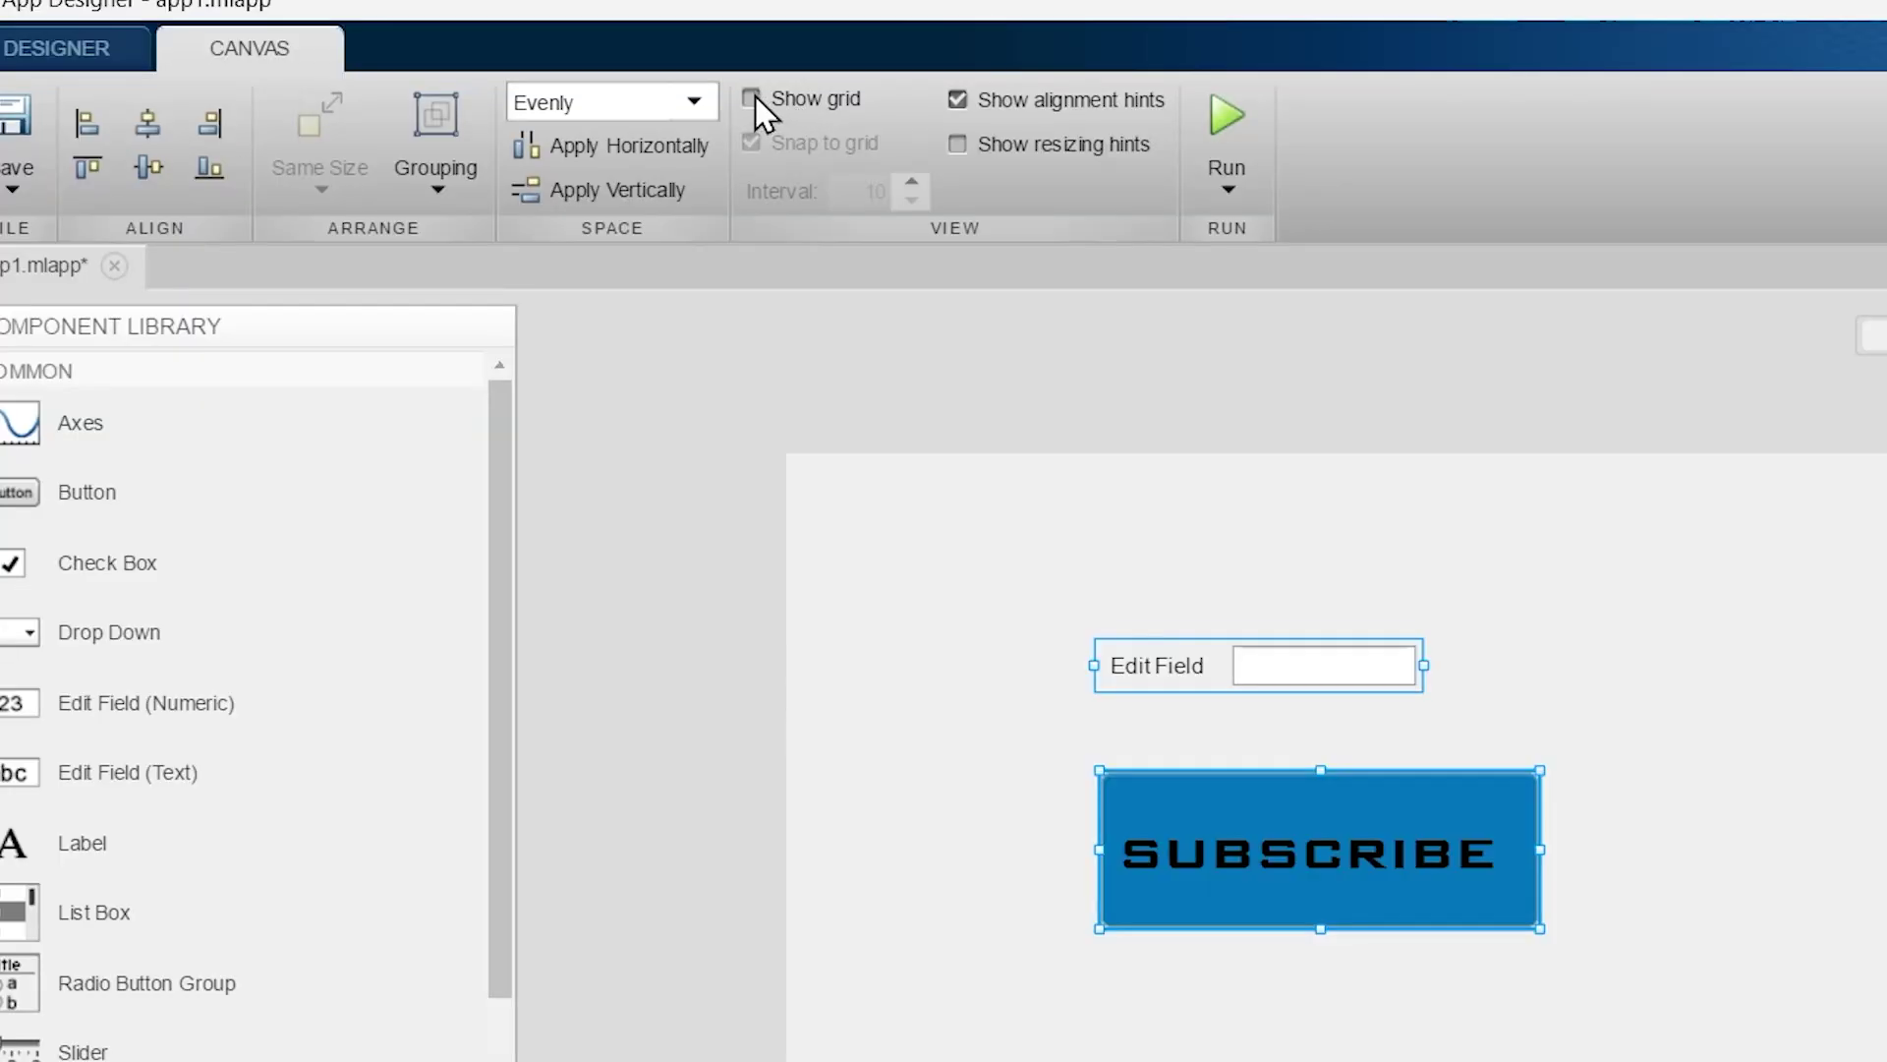
left_click(527, 81)
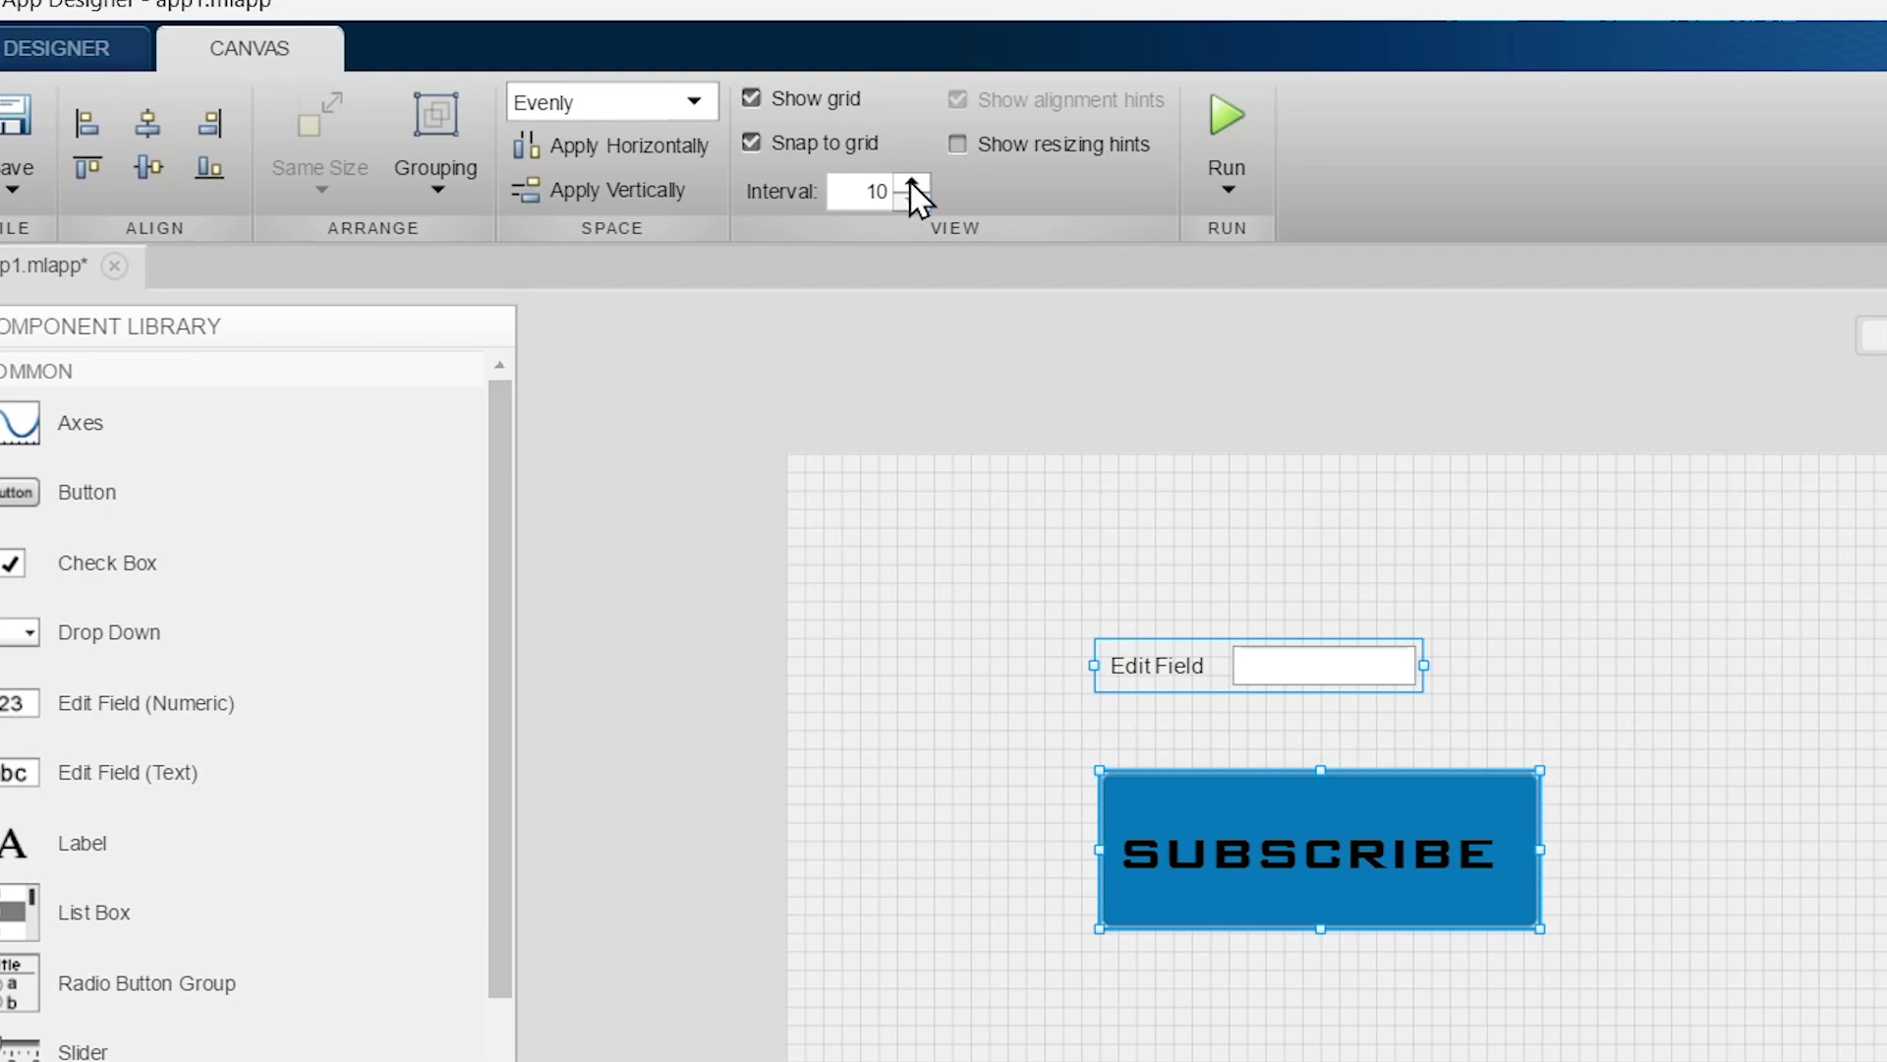
left_click(634, 137)
left_click(911, 183)
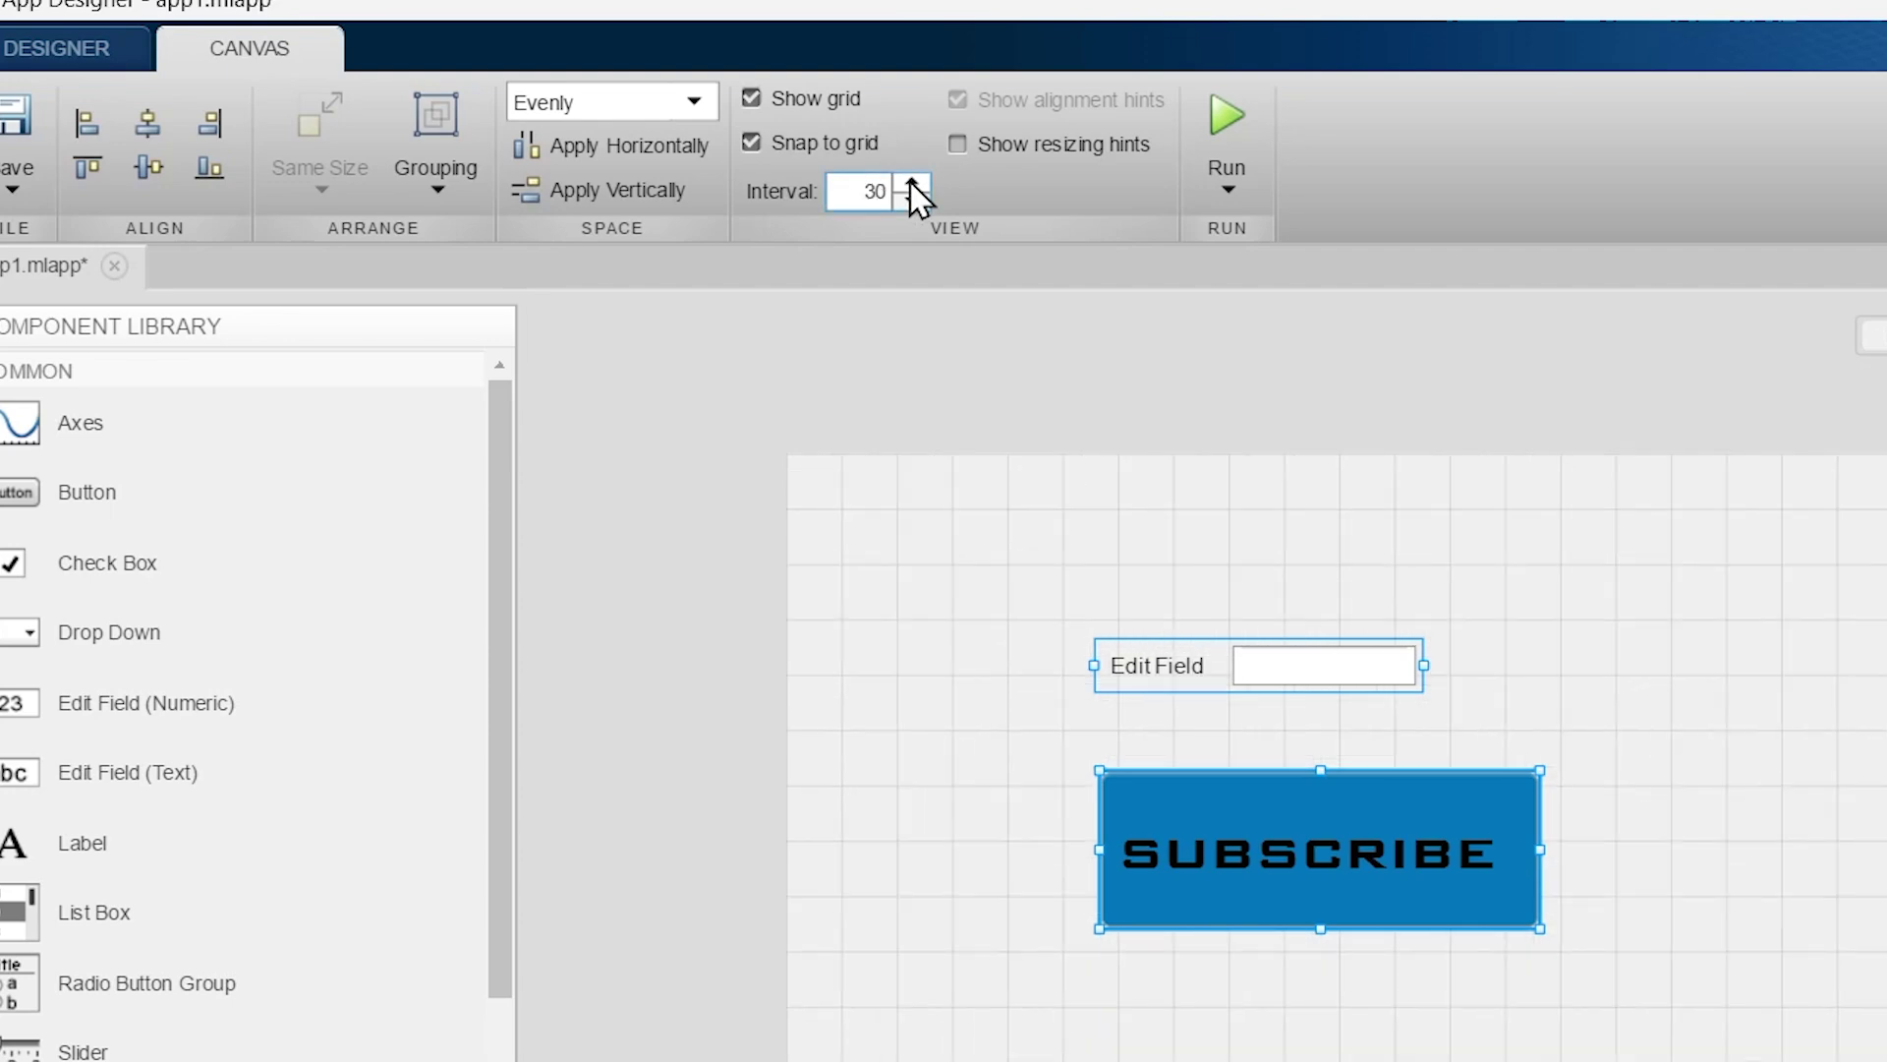
left_click(907, 202)
left_click(904, 202)
left_click(904, 203)
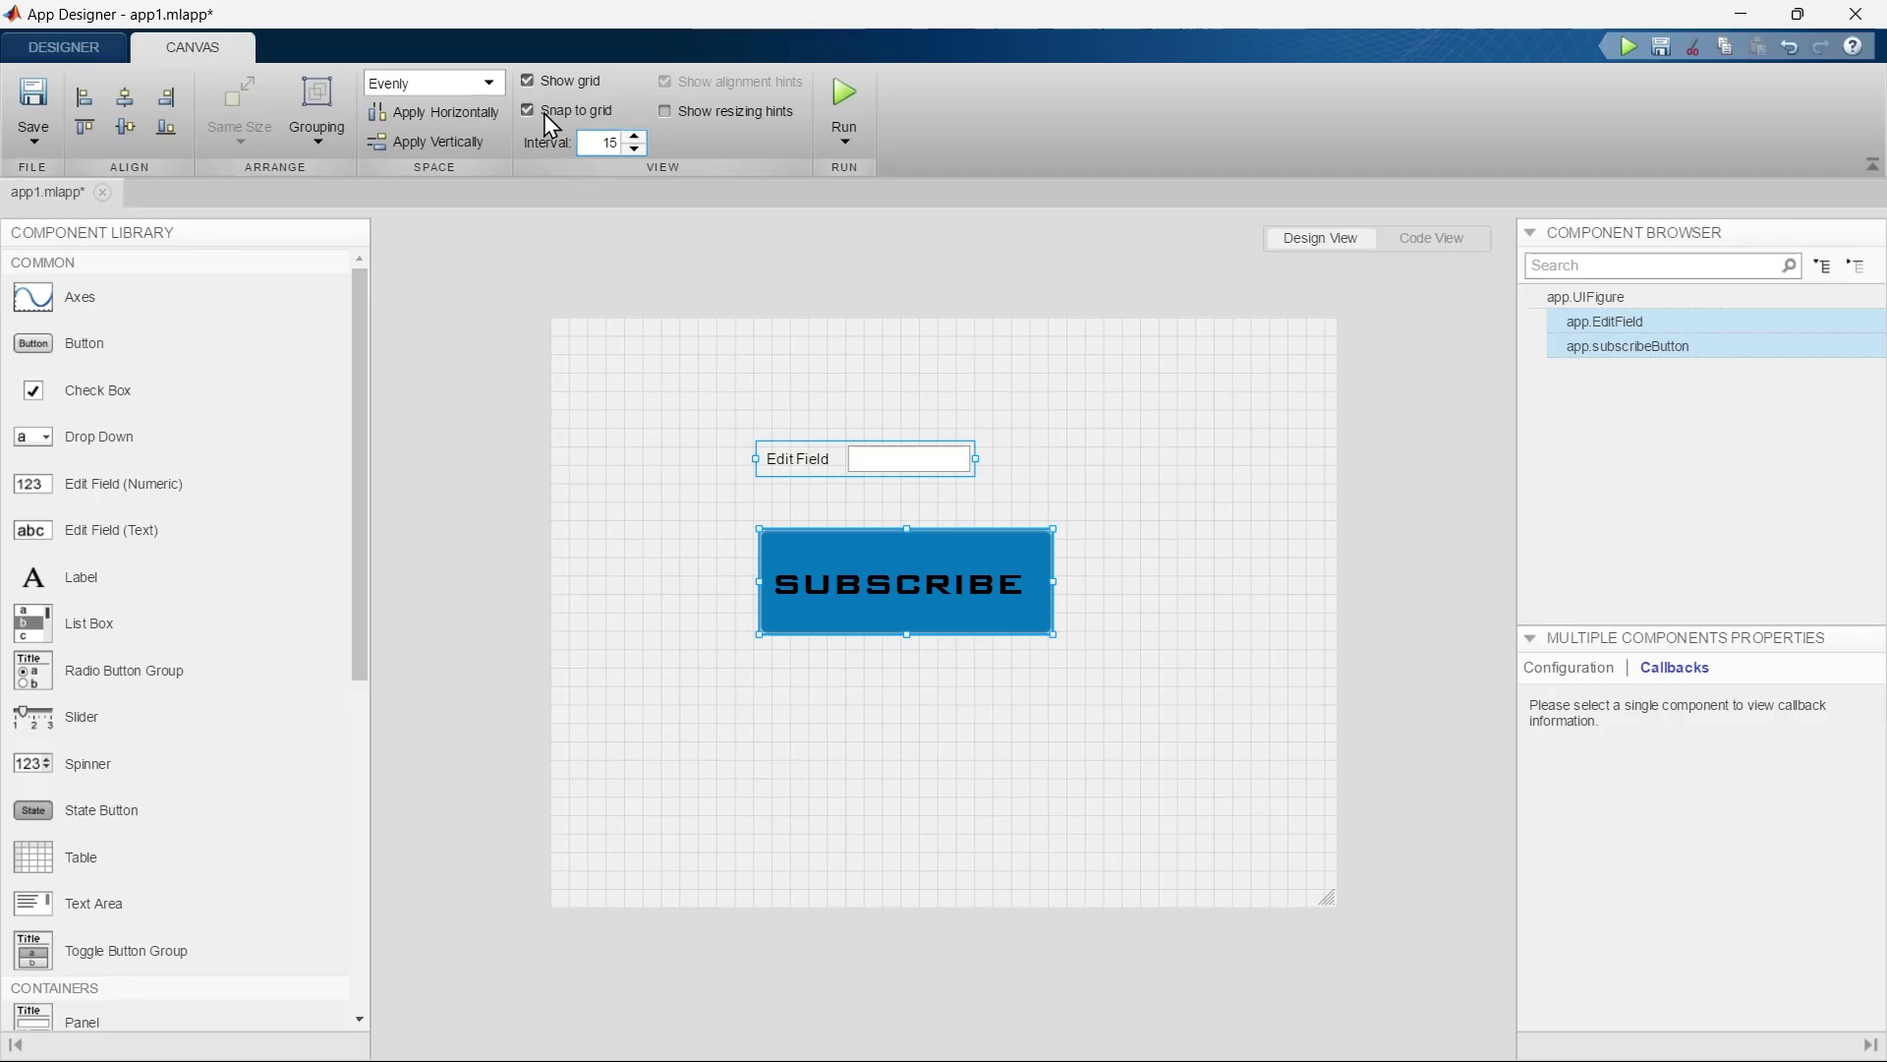
- Move the Edit Field up and left above the SUBSCRIBE button, toggling snap to grid
left_click(840, 444)
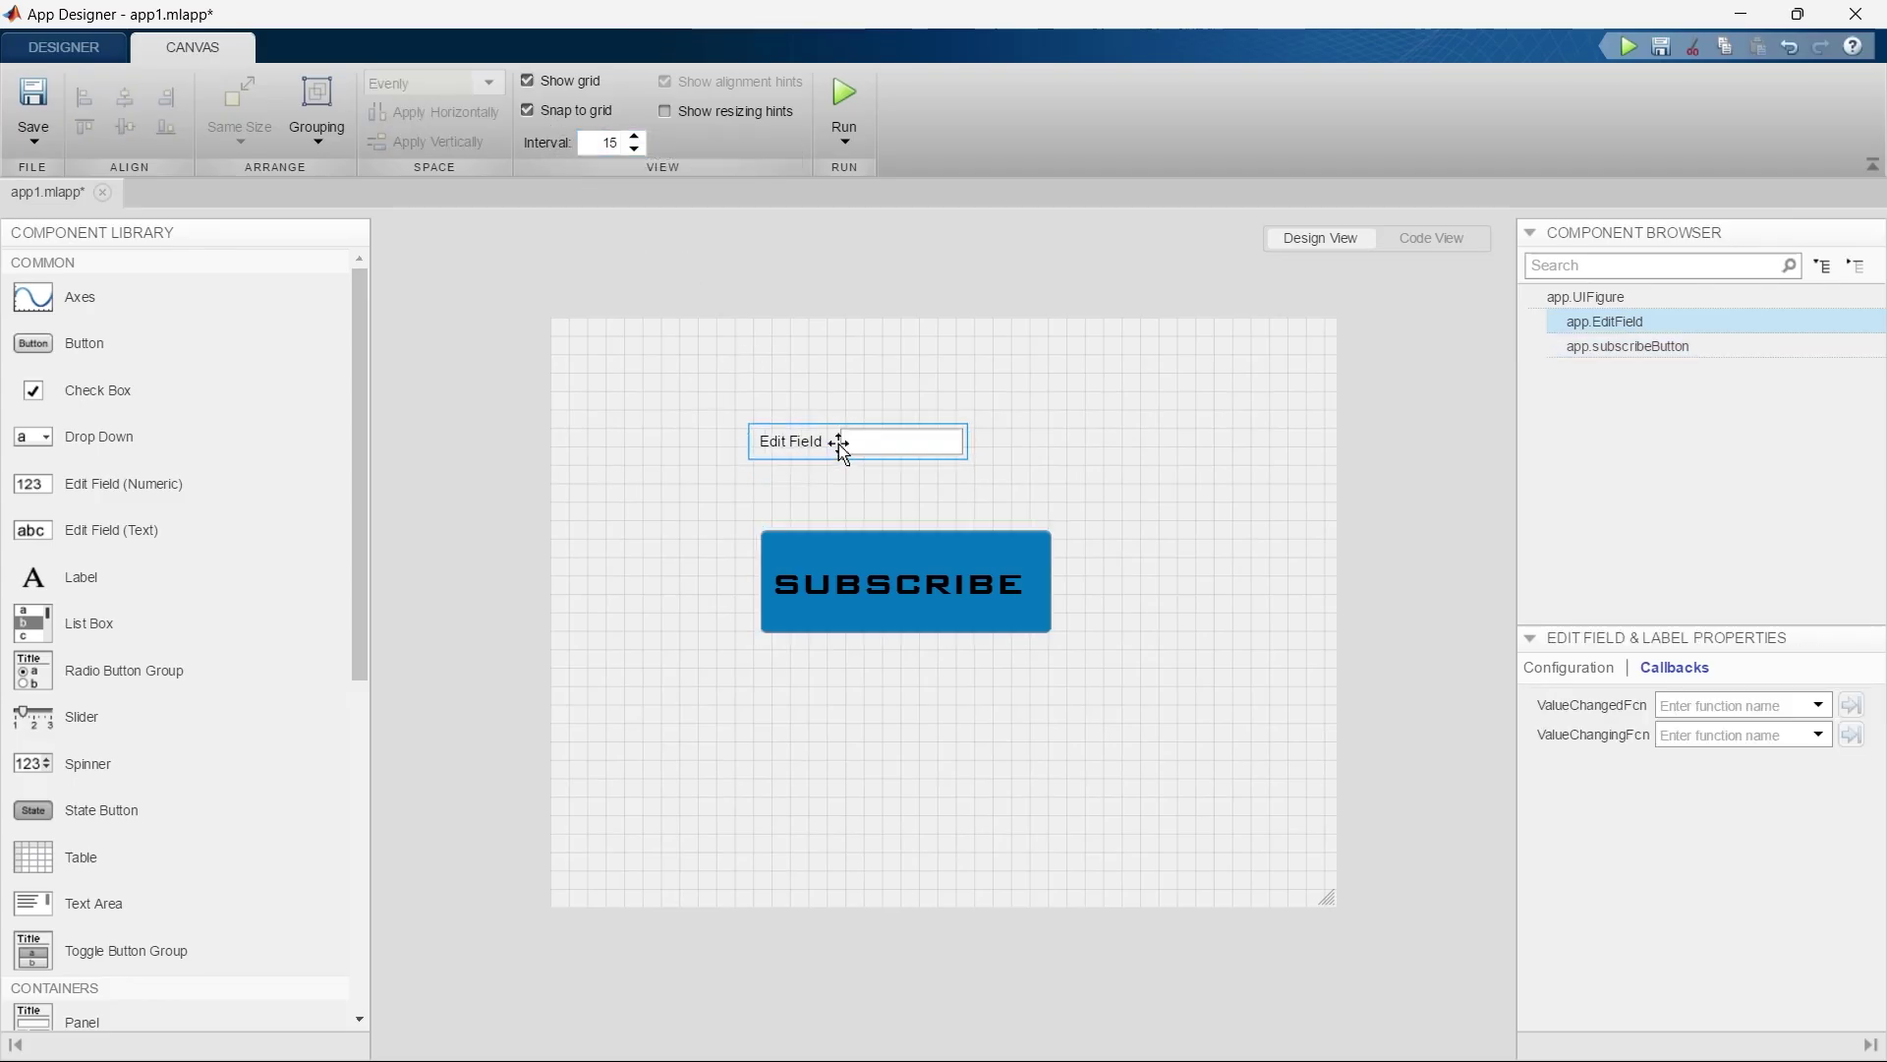
mouse_move(840, 445)
left_mouse_down()
mouse_move(839, 404)
mouse_move(841, 458)
left_mouse_up()
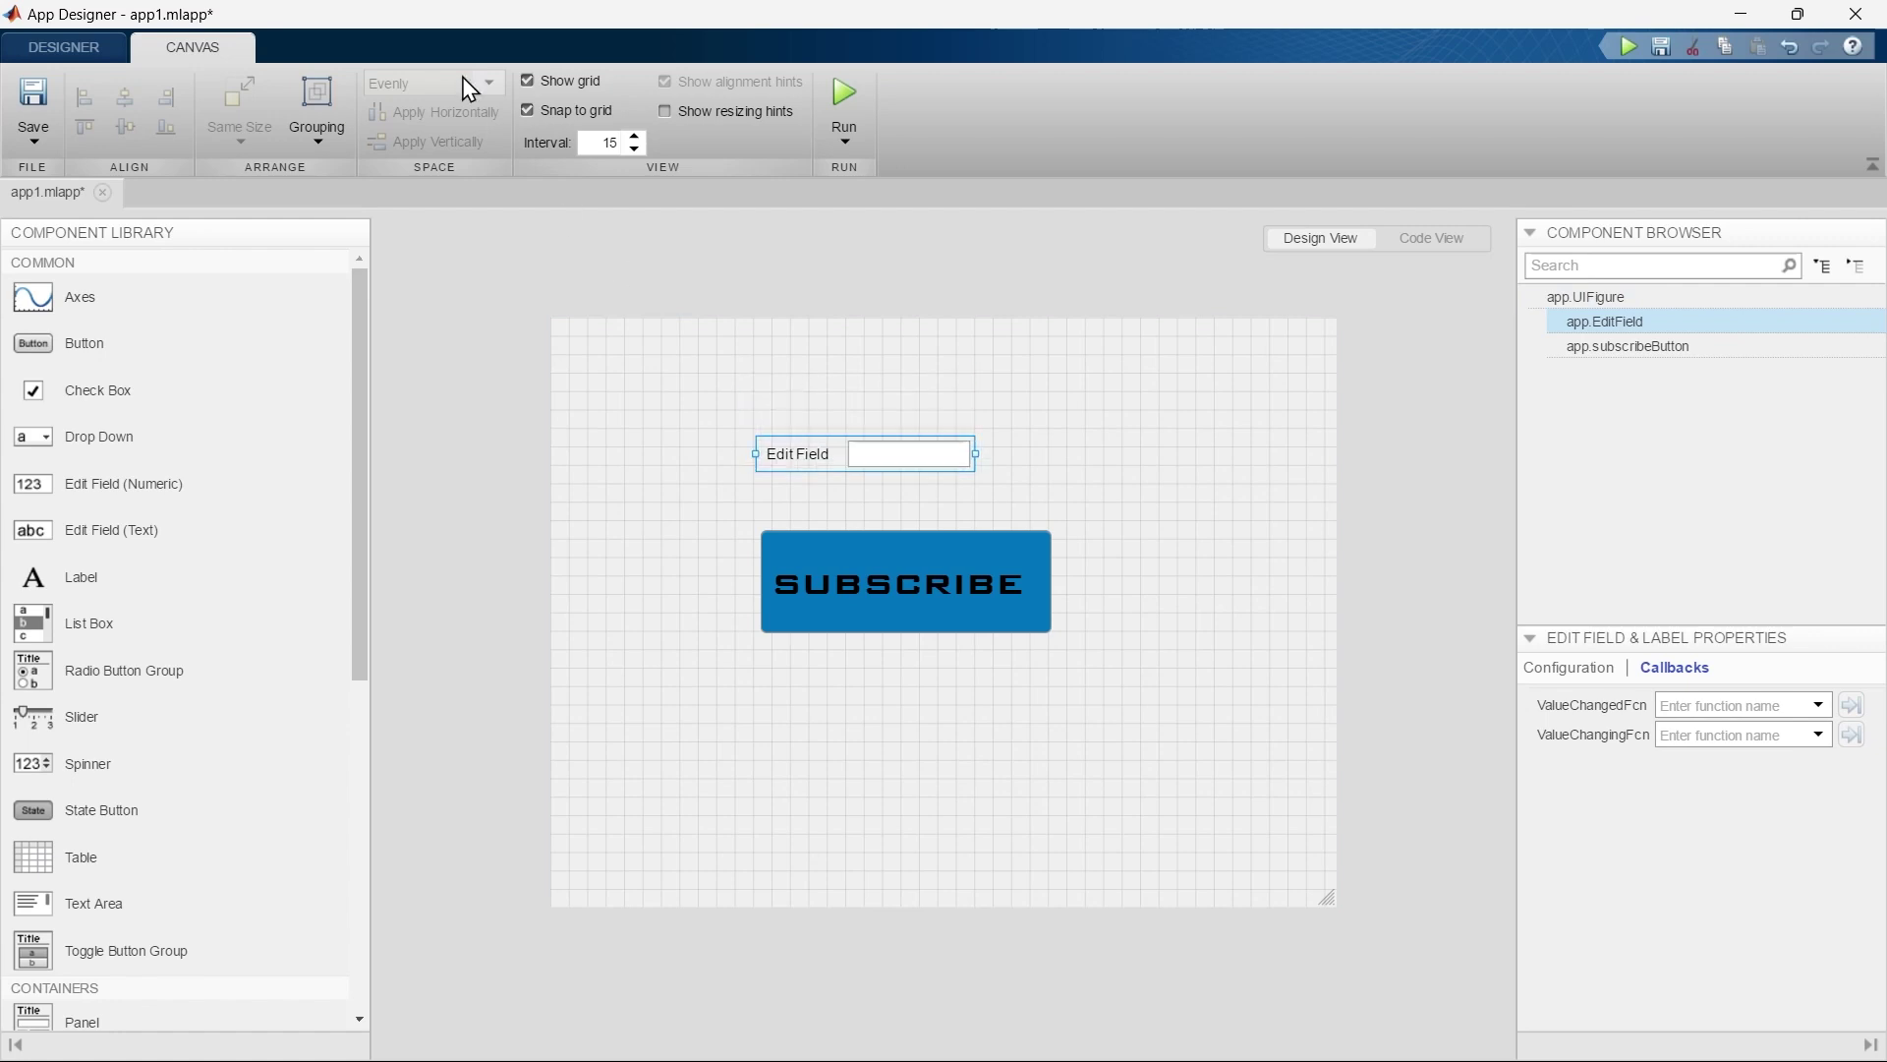
left_click(527, 110)
left_click_drag(846, 456, 898, 433)
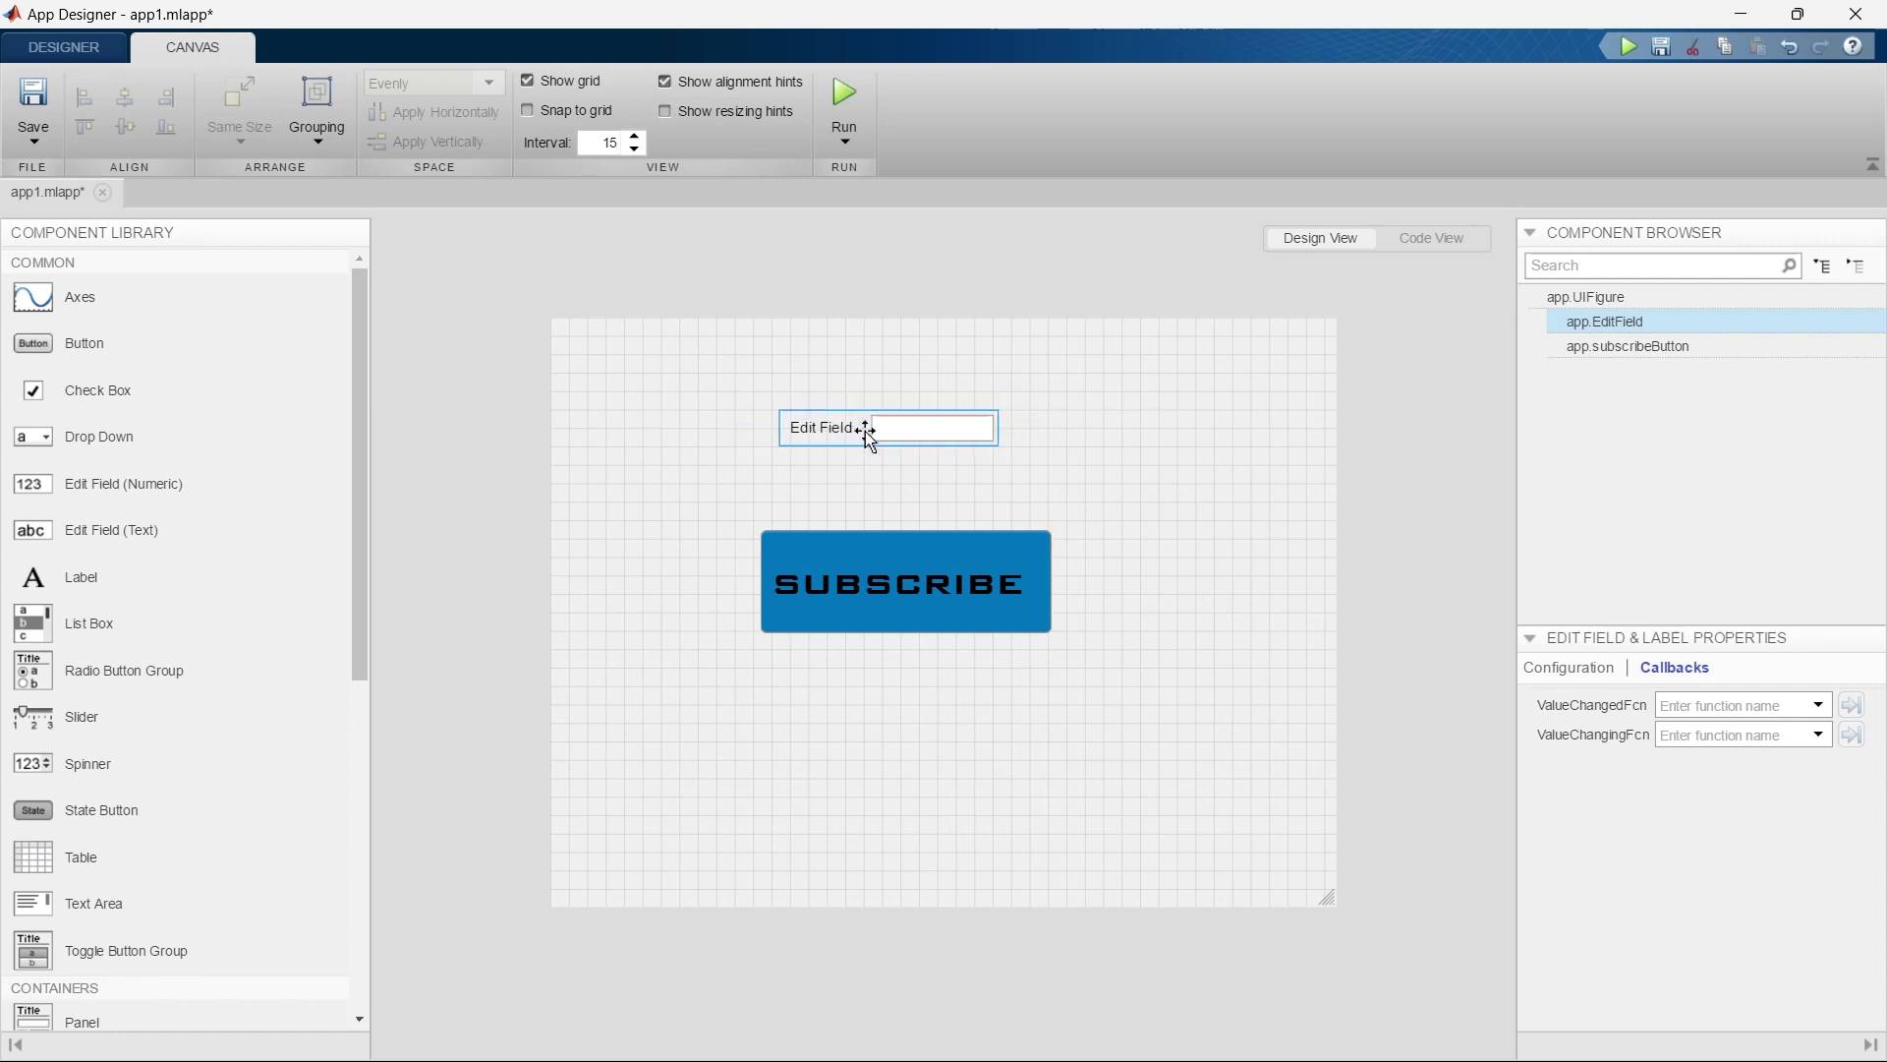
left_click(525, 111)
left_click_drag(863, 425, 653, 187)
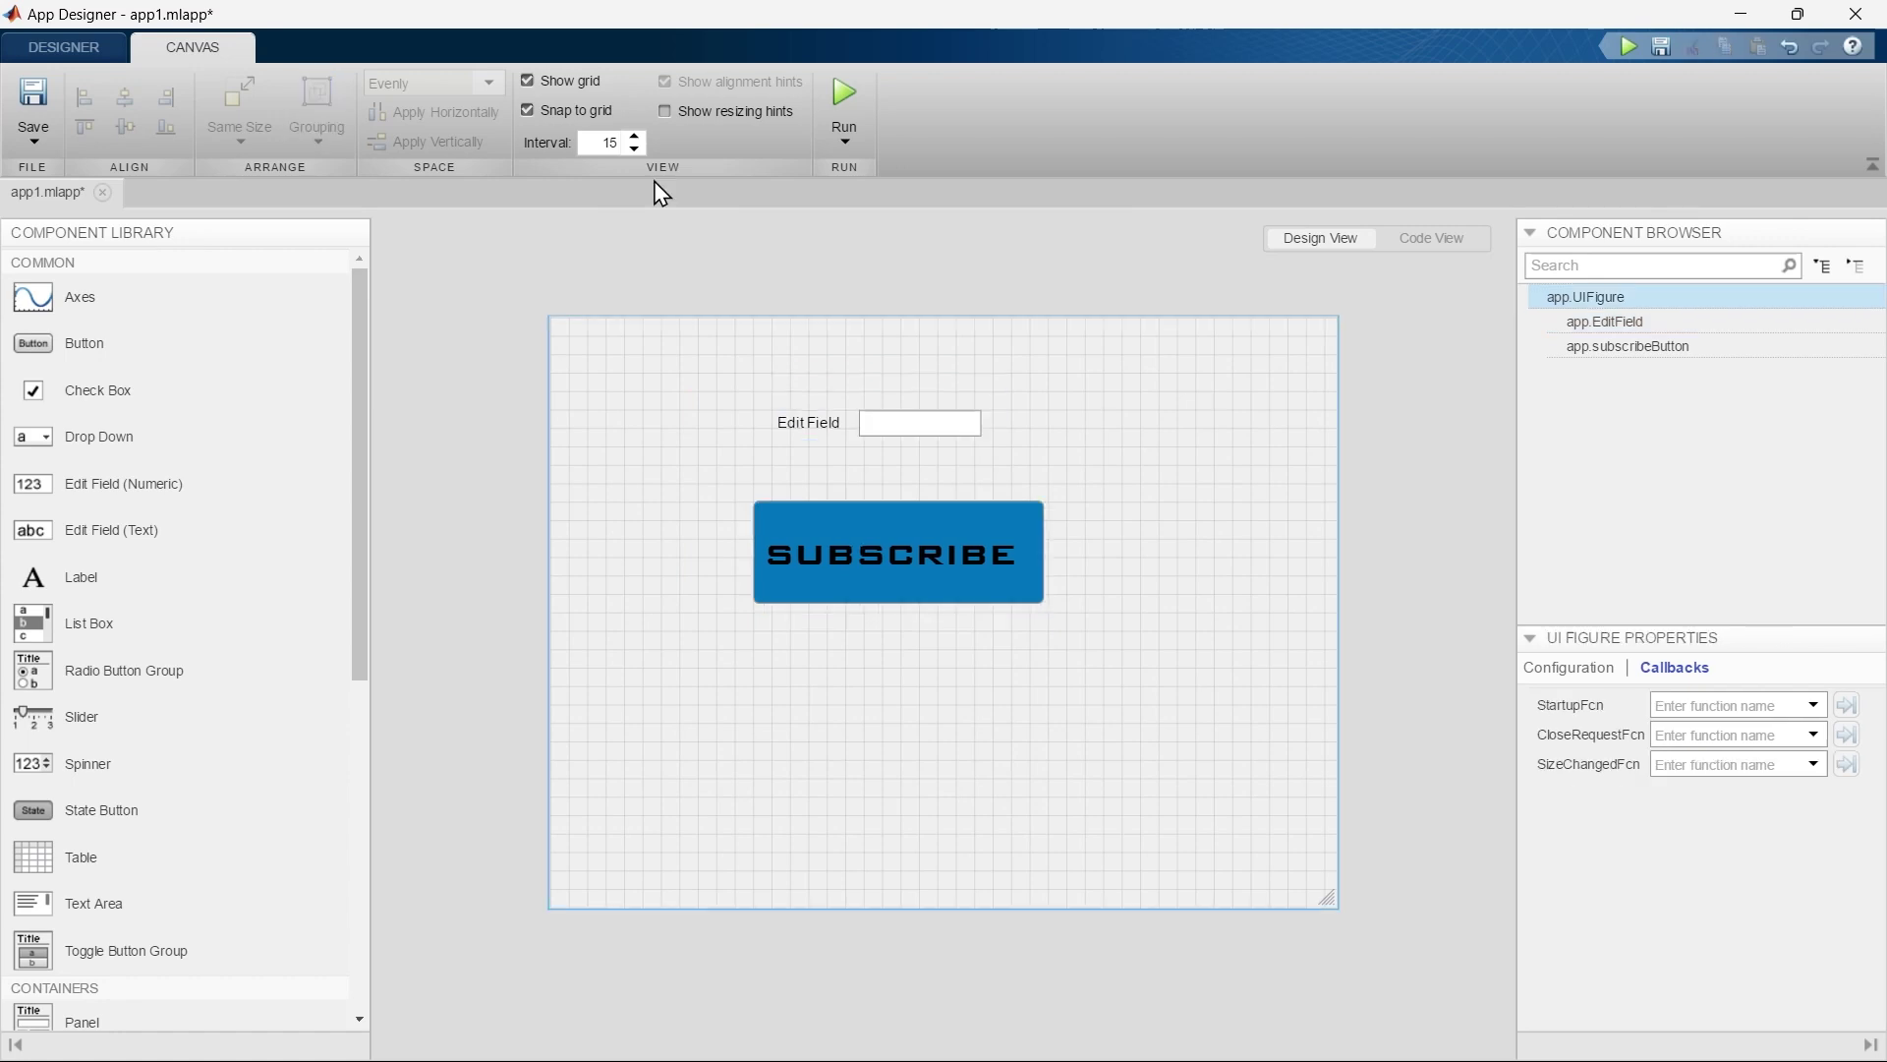
- Turn off grid snapping, hide the canvas grid, and turn on resizing hints
left_click(562, 109)
left_click(551, 80)
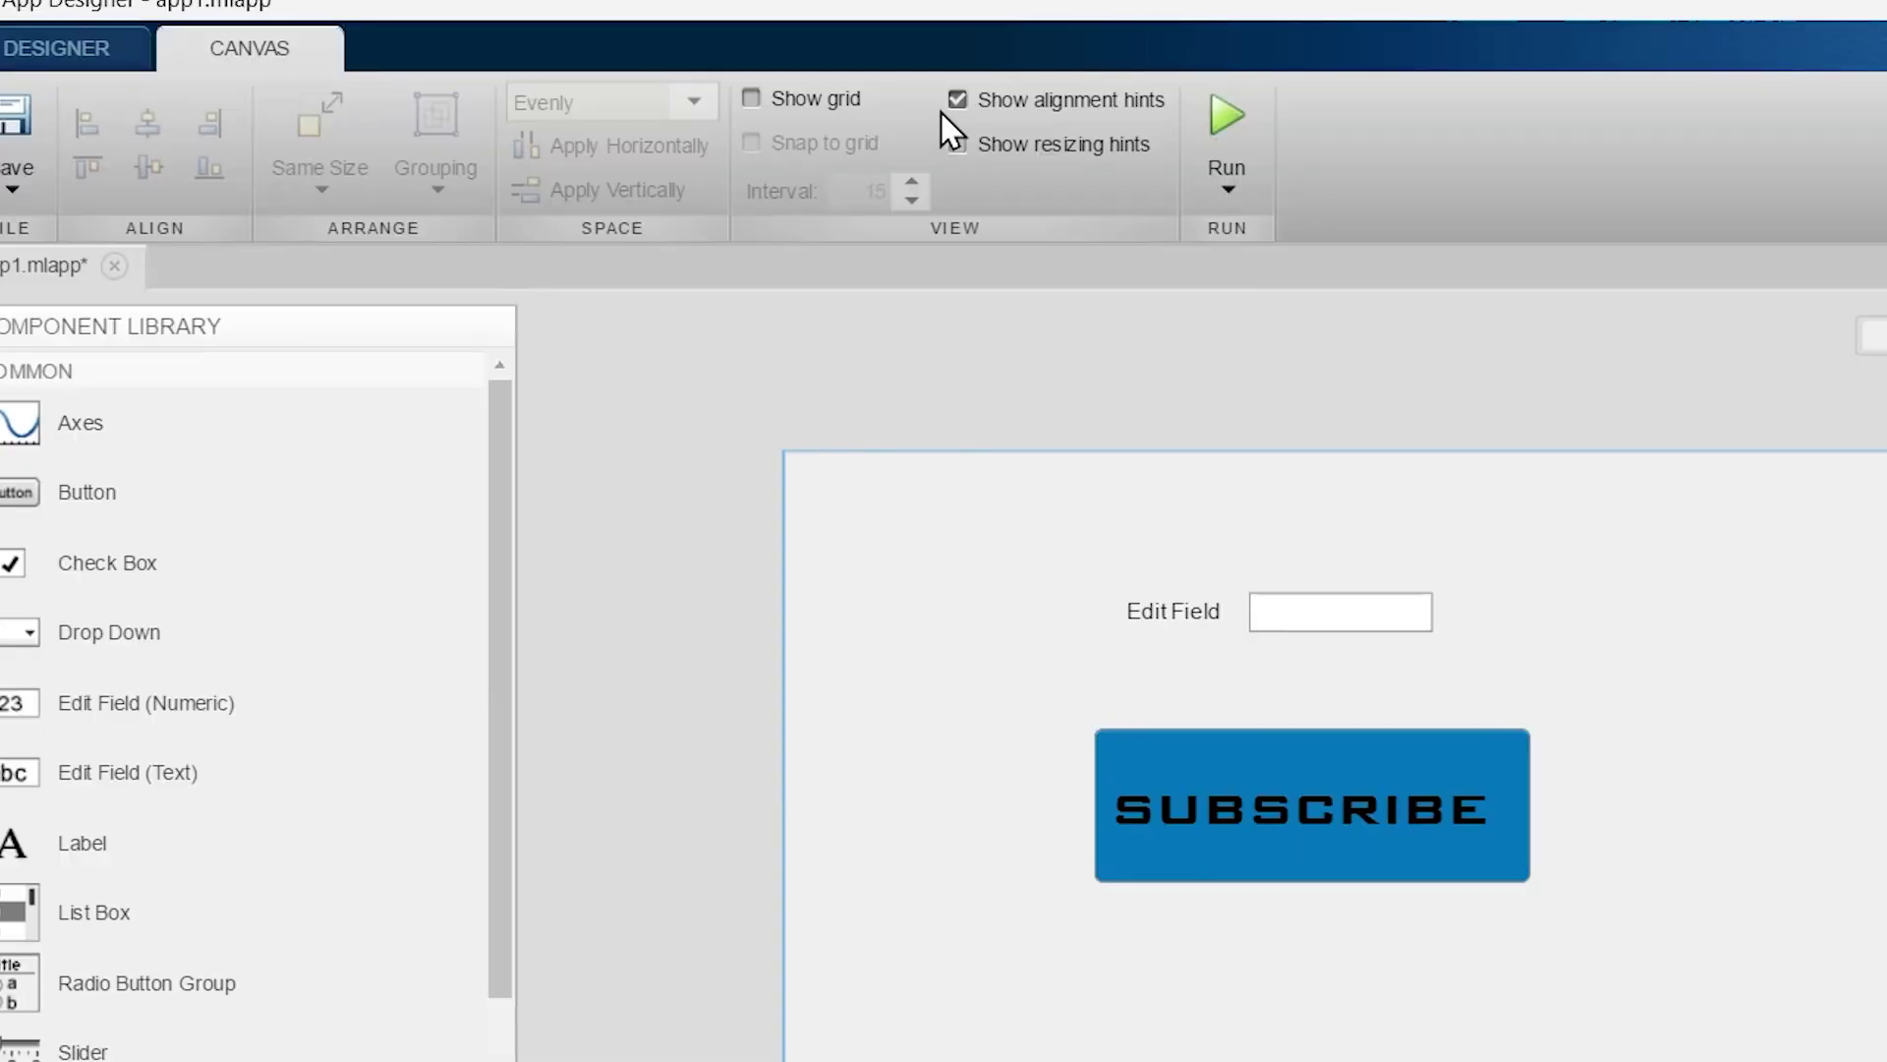
left_click(957, 145)
- Left-align the SUBSCRIBE button under the Edit Field label and enlarge it to about 276 by 135
left_click_drag(1209, 754, 1168, 754)
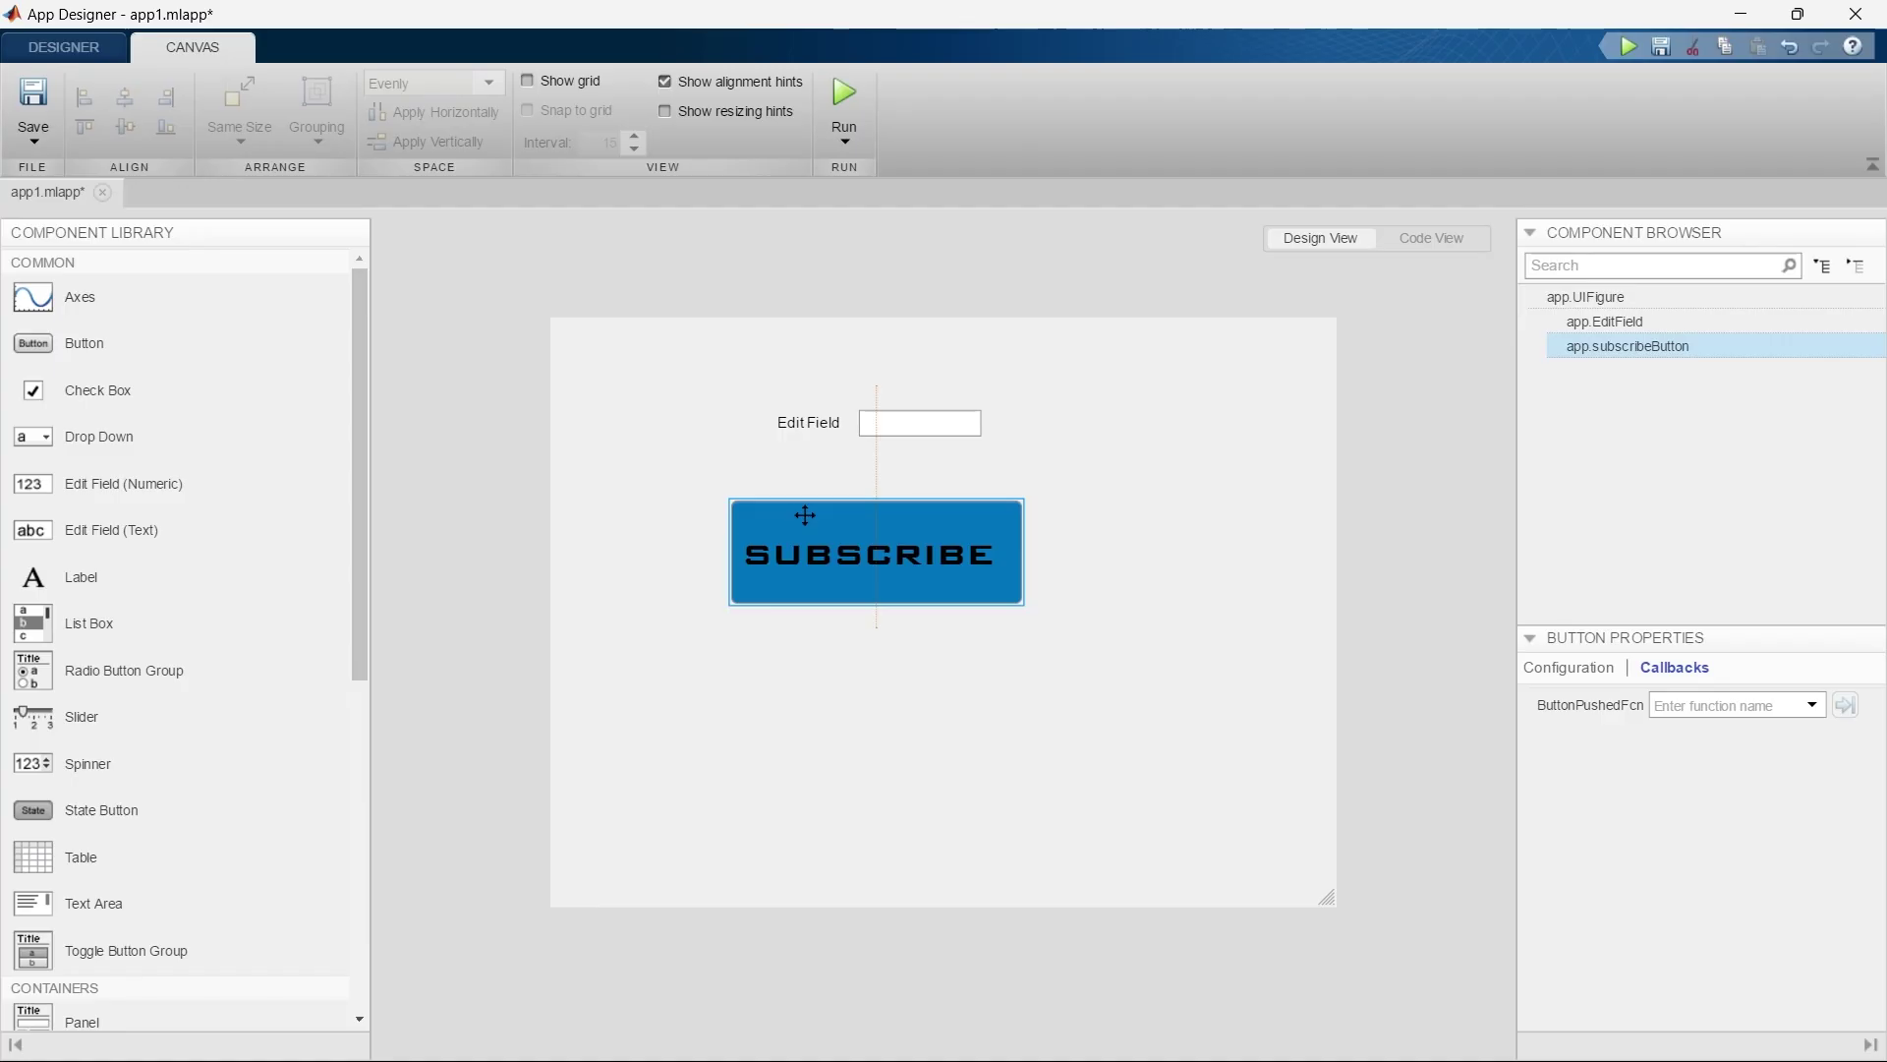
left_click_drag(805, 515, 805, 501)
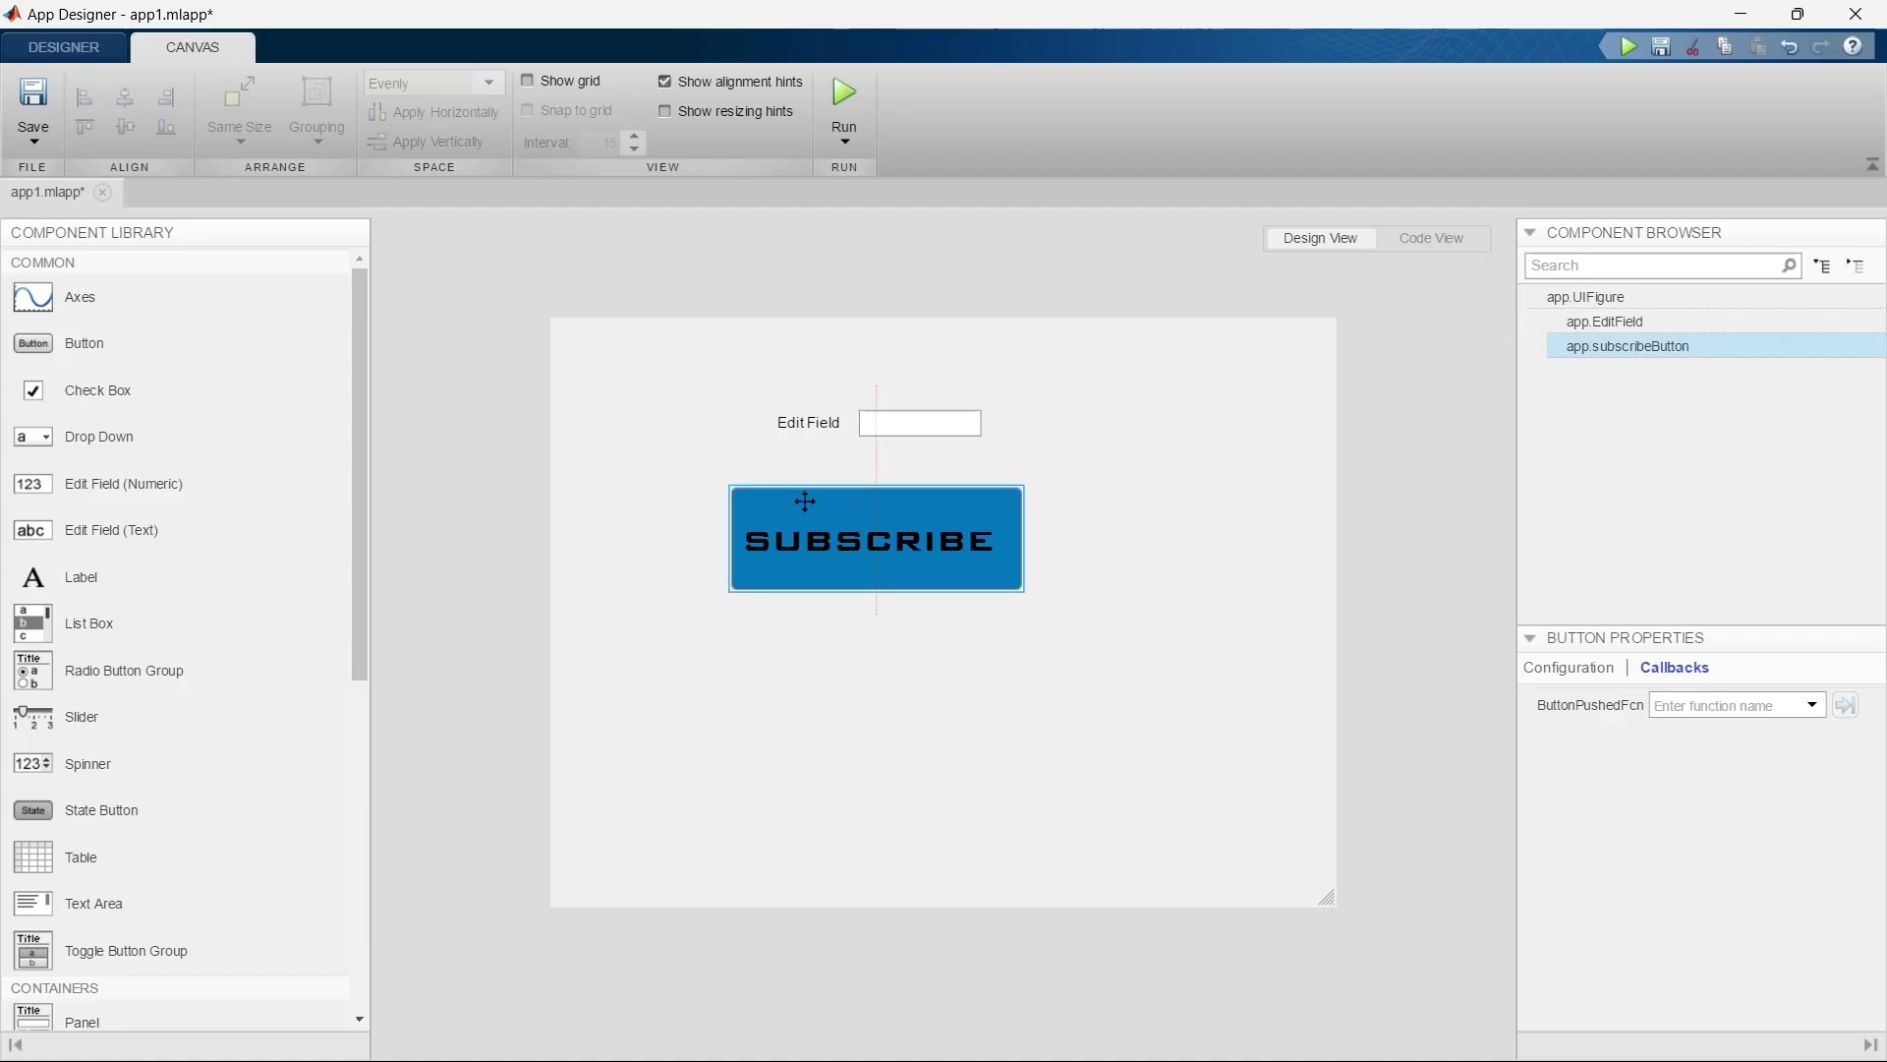
left_click_drag(805, 502, 842, 509)
left_click_drag(1065, 597, 1090, 632)
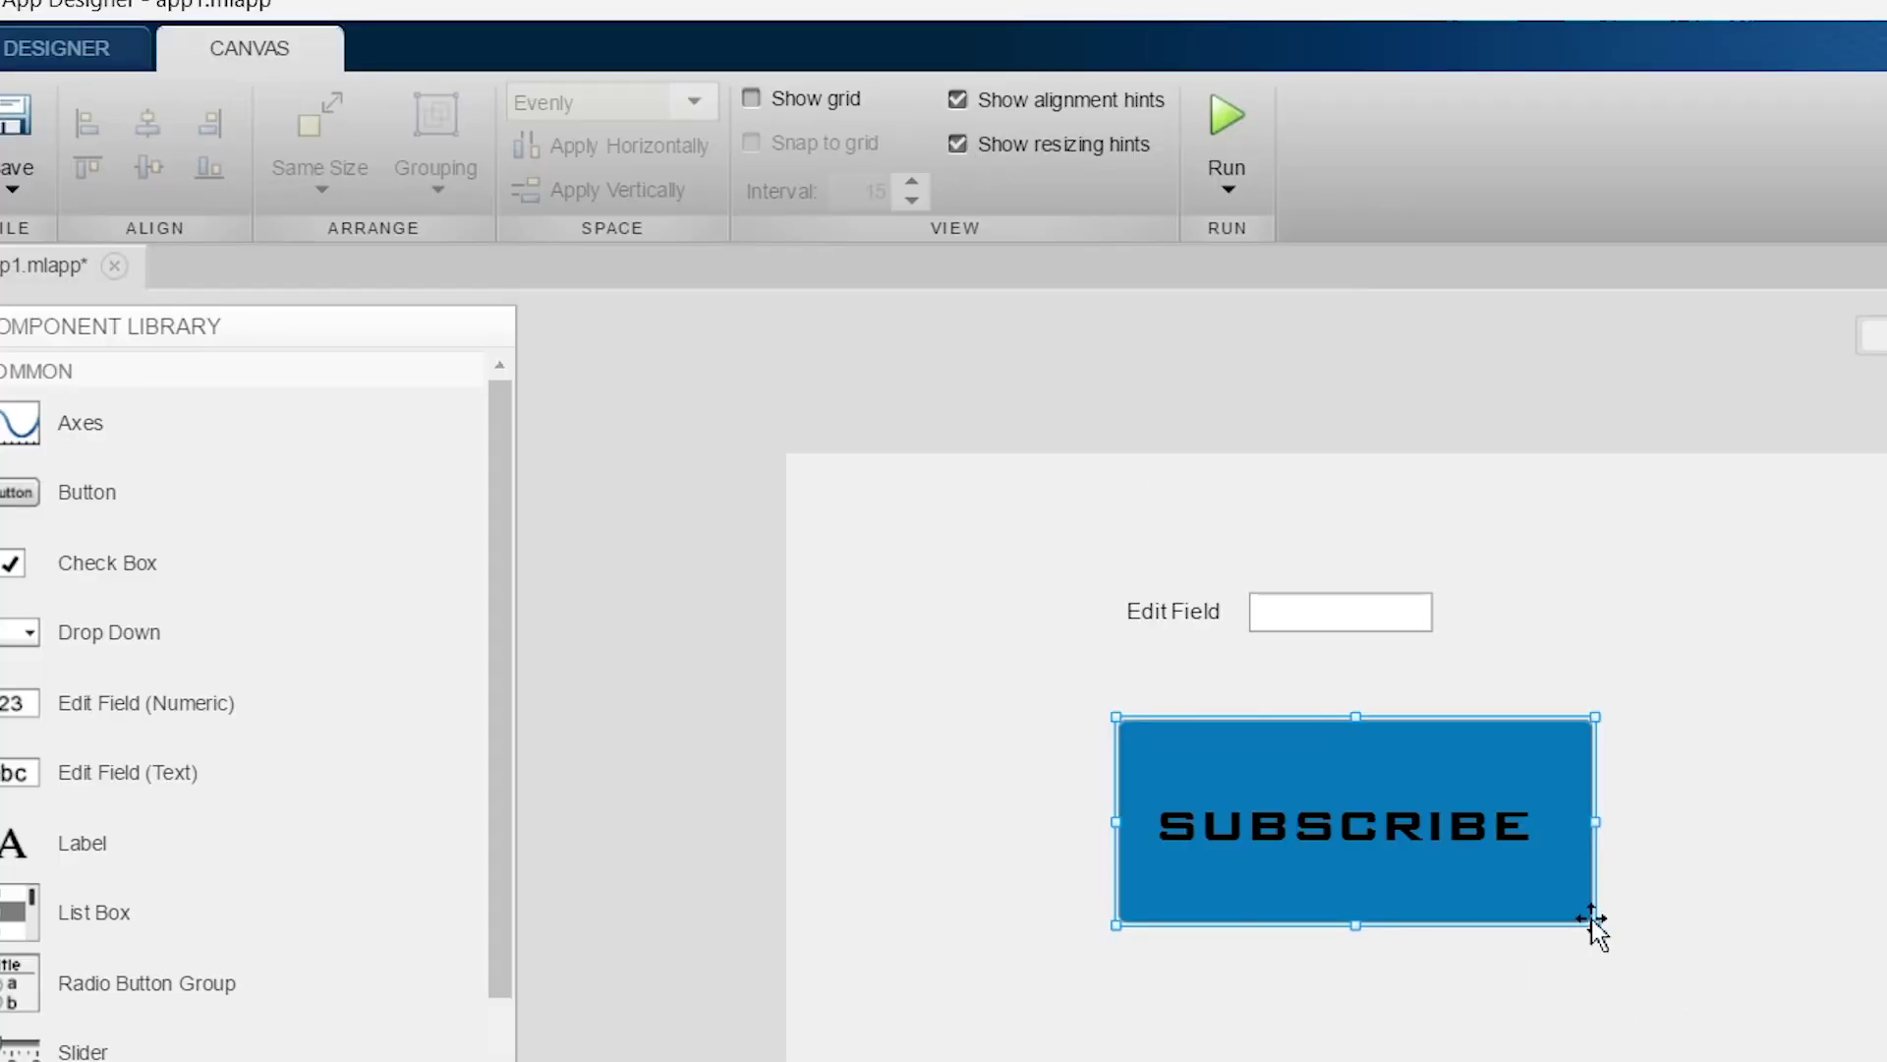
mouse_move(1594, 925)
left_mouse_down()
mouse_move(1627, 973)
mouse_move(1607, 973)
mouse_move(1596, 897)
mouse_move(1578, 948)
mouse_move(1584, 924)
left_mouse_up()
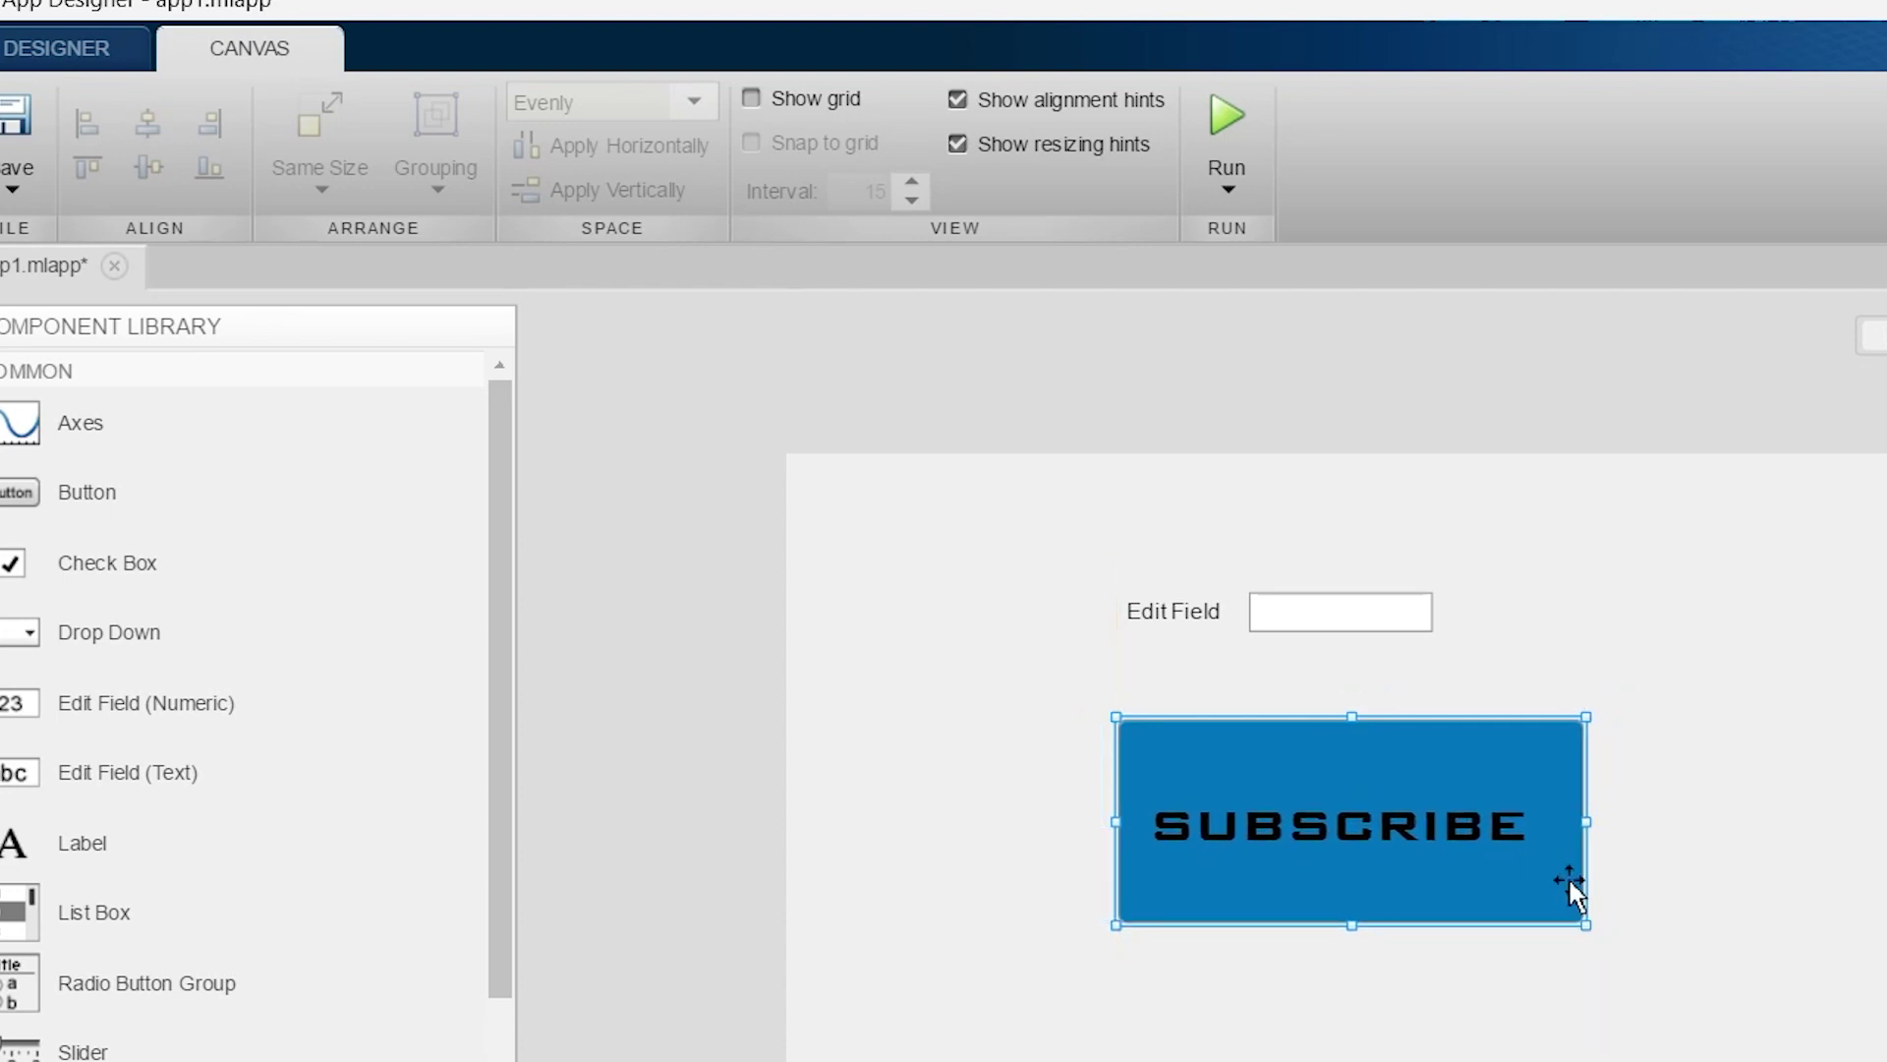